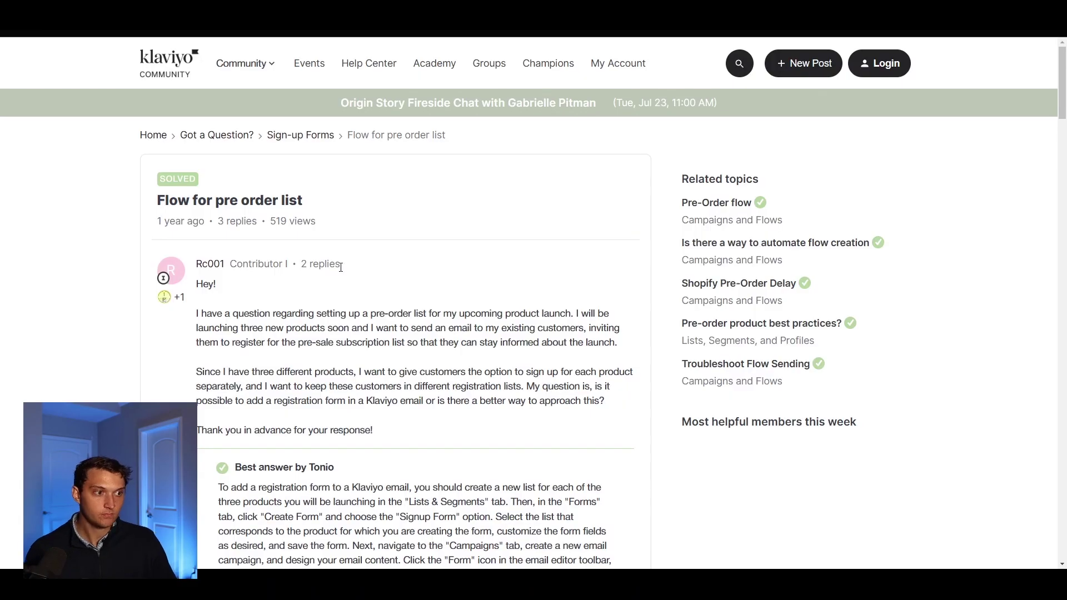
# Read the title and first paragraph of the "Flow for pre order list" thread, covering the planned launch and pre-sale sign-up
pyautogui.scroll(-1, 348, 277)
pyautogui.moveTo(159, 142); pyautogui.dragTo(359, 149)
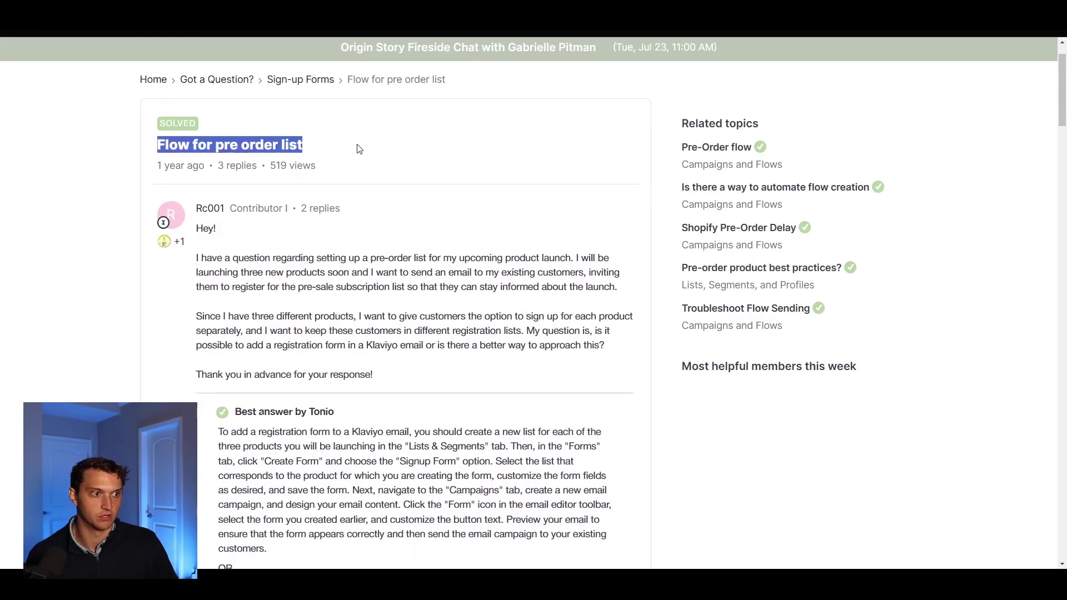
pyautogui.click(358, 147)
pyautogui.scroll(1, 334, 192)
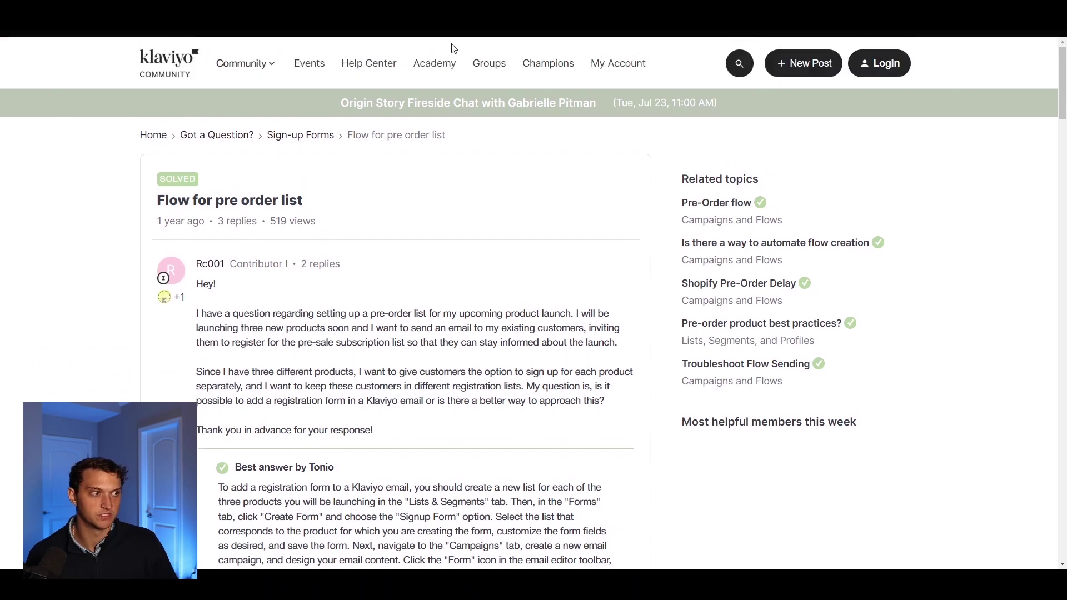
pyautogui.scroll(-2, 87, 209)
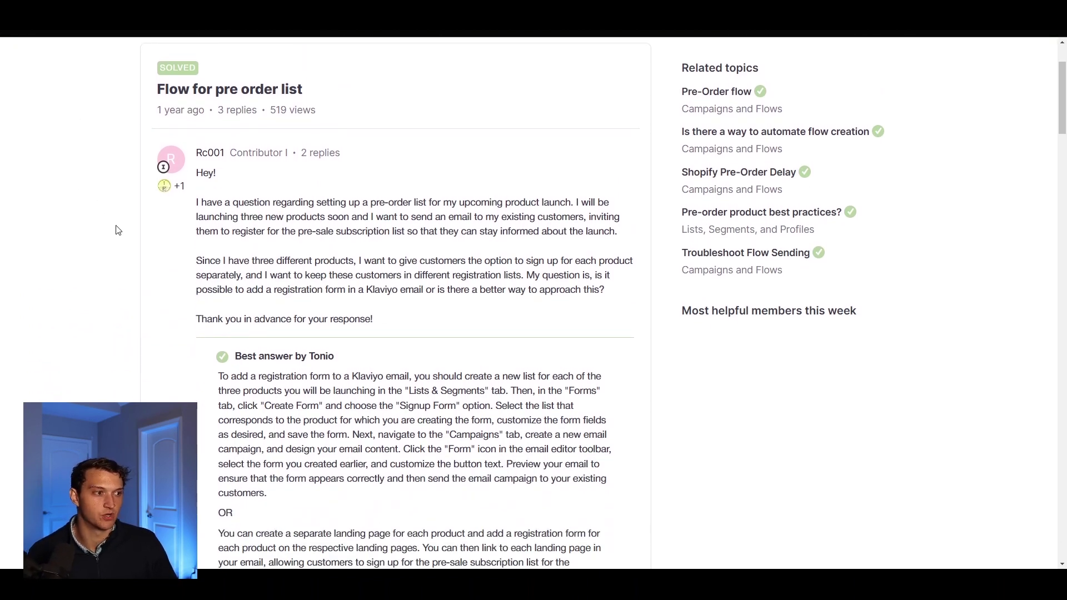
pyautogui.moveTo(370, 202); pyautogui.dragTo(425, 202)
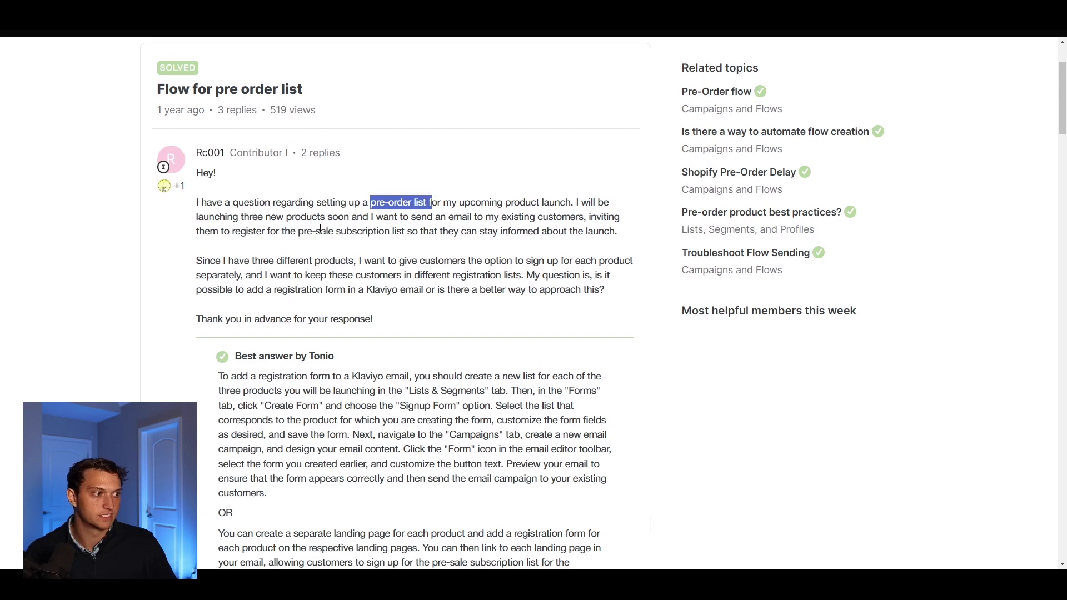
pyautogui.hotkey('ctrl', '+')
pyautogui.scroll(-1, 453, 215)
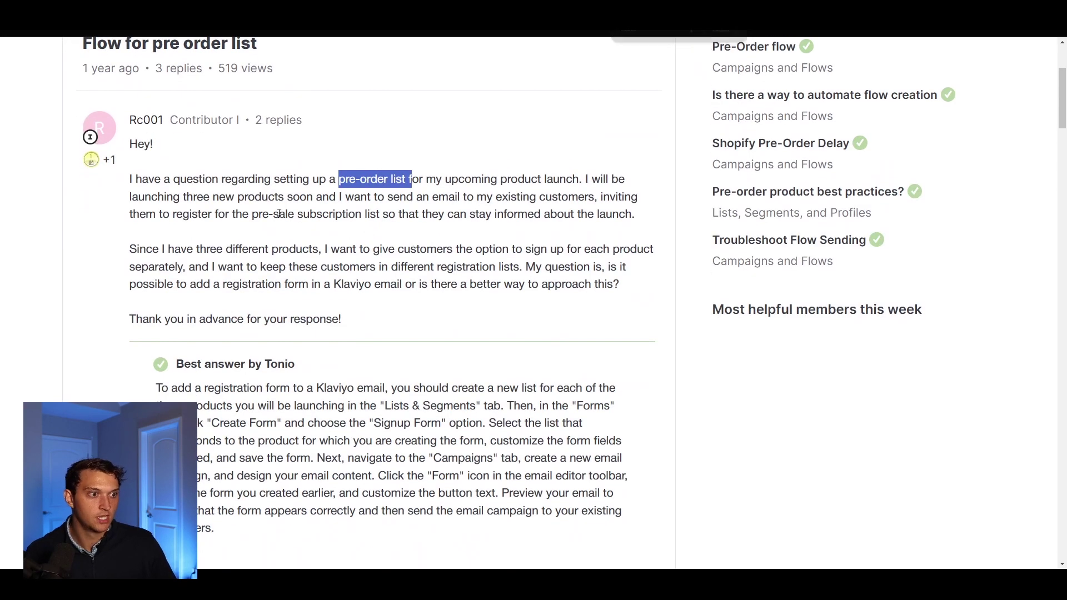
pyautogui.moveTo(187, 198); pyautogui.dragTo(308, 198)
pyautogui.moveTo(400, 198); pyautogui.dragTo(594, 198)
pyautogui.moveTo(158, 198); pyautogui.dragTo(392, 215)
pyautogui.click(393, 215)
pyautogui.moveTo(657, 221); pyautogui.dragTo(345, 215)
pyautogui.scroll(-1, 124, 198)
# Read the question's second paragraph about separate sign-ups for three products and a registration form in an email
pyautogui.click(123, 197)
pyautogui.moveTo(123, 198); pyautogui.dragTo(322, 194)
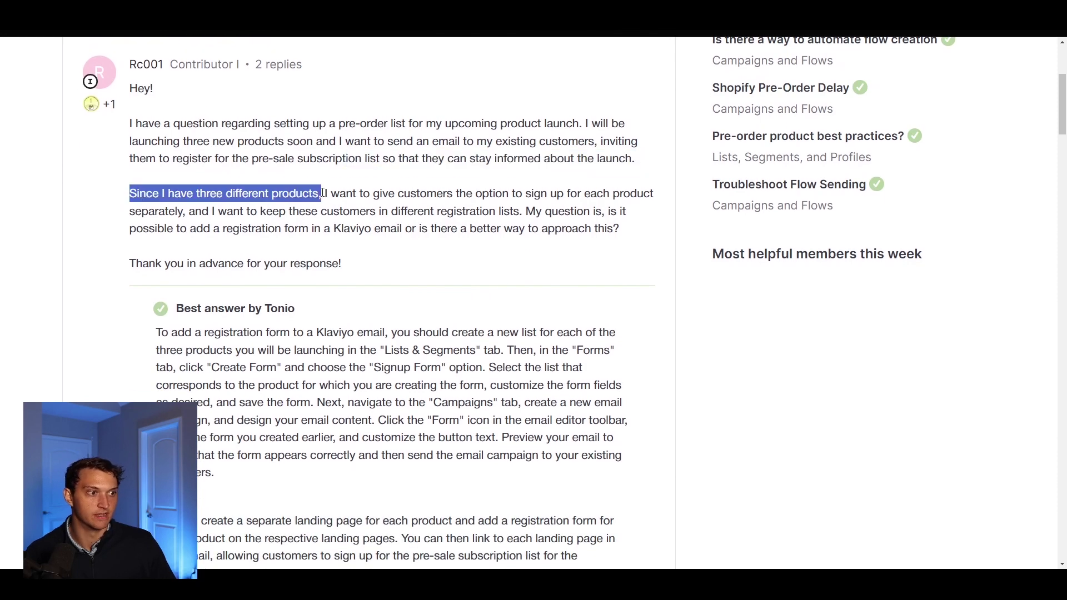
pyautogui.click(317, 225)
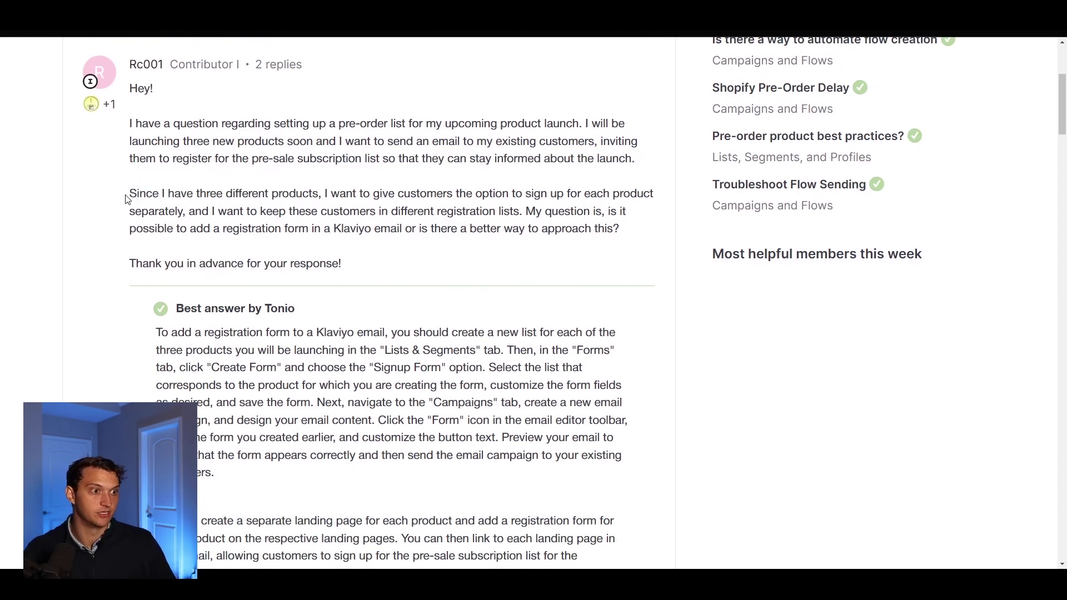
pyautogui.moveTo(128, 196); pyautogui.dragTo(632, 232)
pyautogui.click(633, 233)
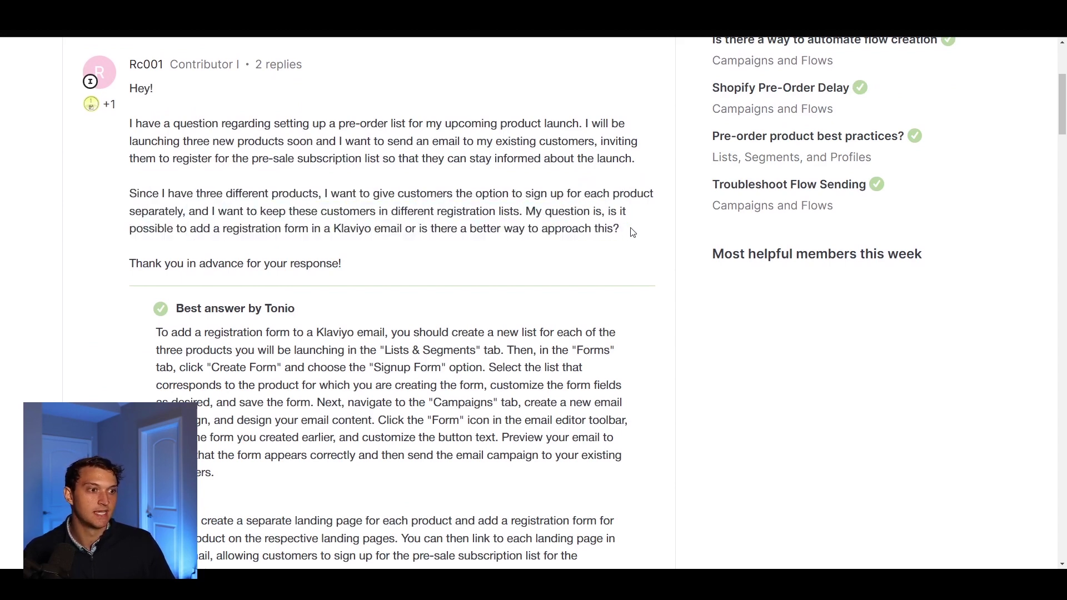
pyautogui.moveTo(211, 234); pyautogui.dragTo(632, 236)
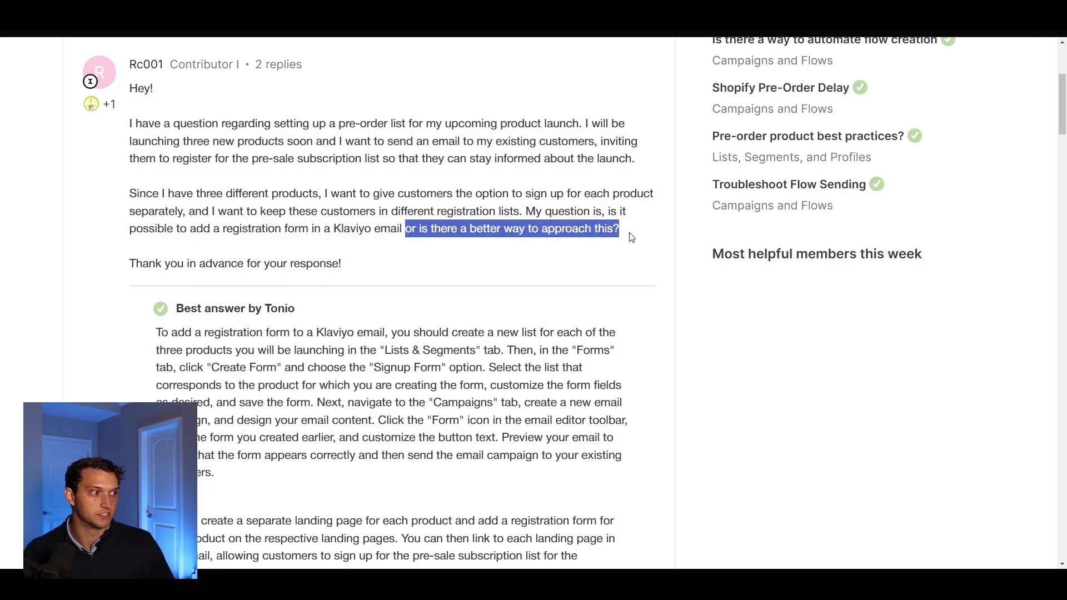
pyautogui.click(632, 237)
pyautogui.moveTo(402, 275); pyautogui.dragTo(69, 246)
pyautogui.click(69, 245)
pyautogui.scroll(-1, 270, 174)
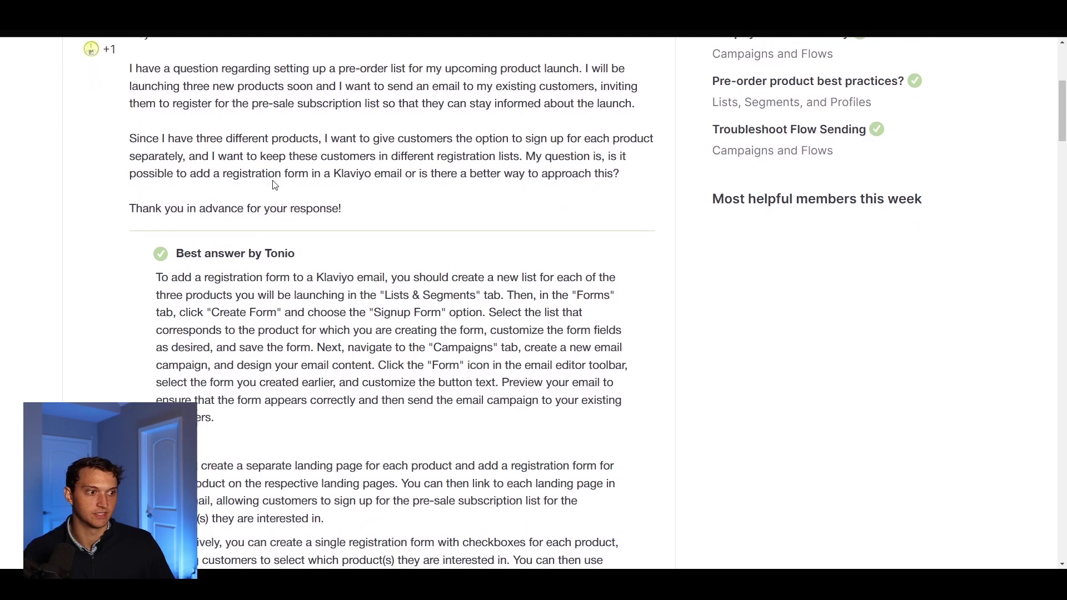
# Examine the best answer's first two options: separate lists with sign-up forms, and a separate landing page per product
pyautogui.scroll(-2, 20, 257)
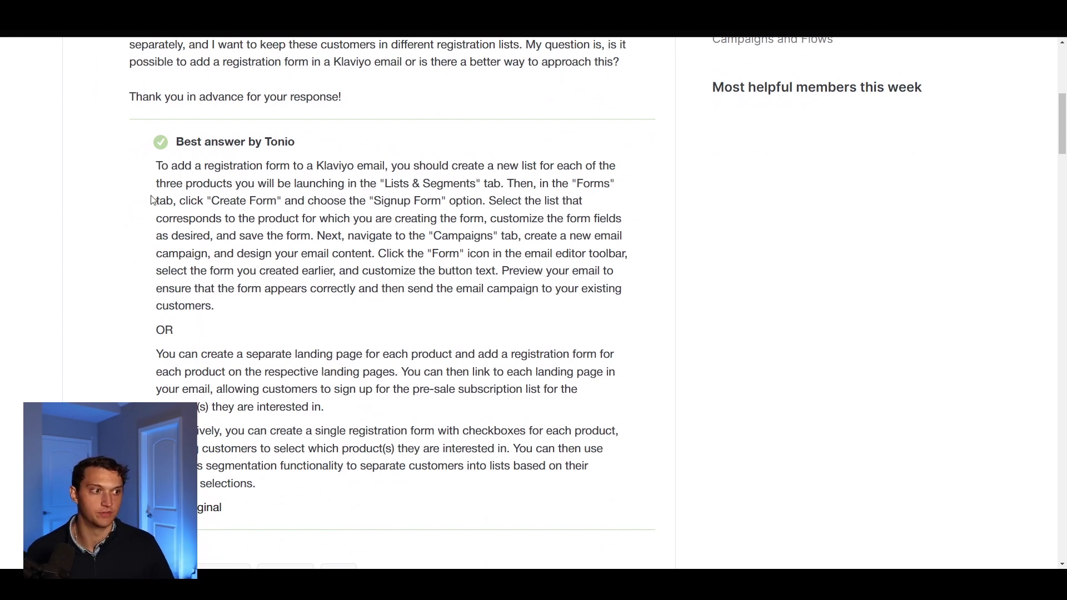
pyautogui.moveTo(159, 170); pyautogui.dragTo(634, 315)
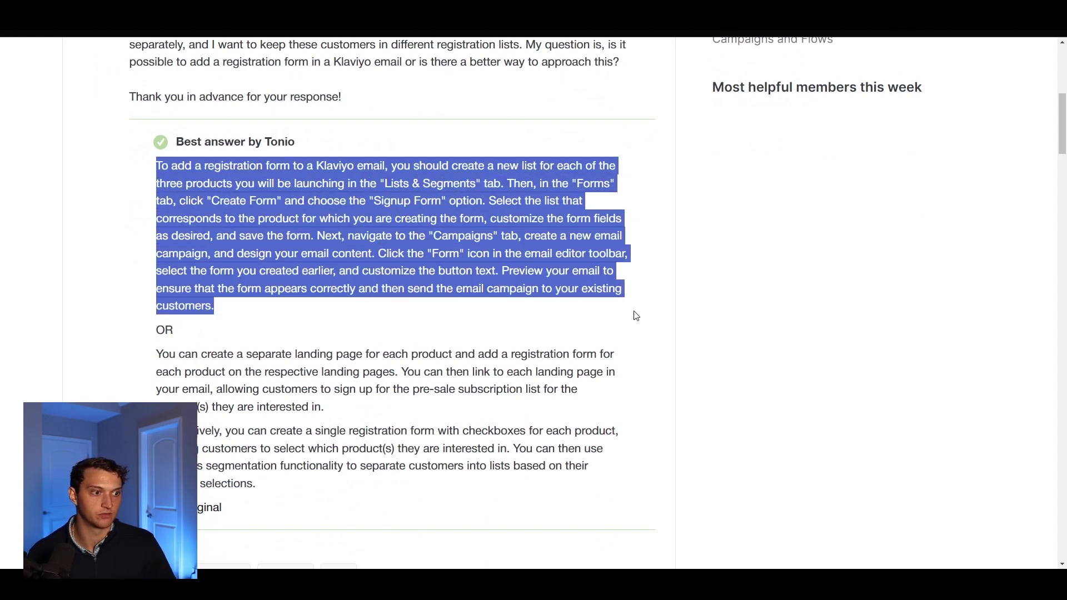
pyautogui.click(360, 251)
pyautogui.scroll(-1, 267, 291)
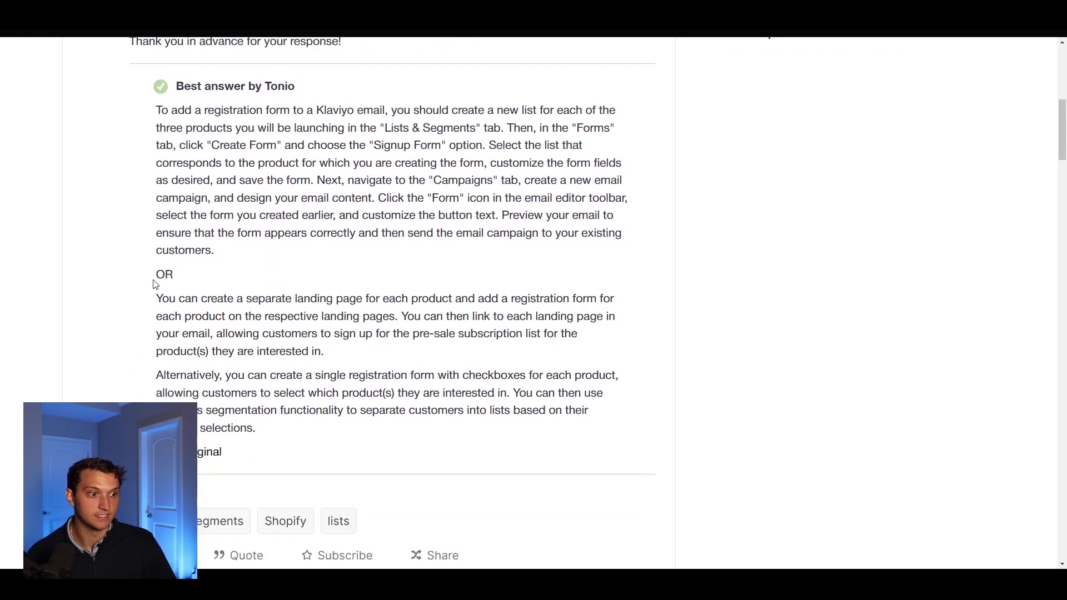
pyautogui.doubleClick(164, 275)
pyautogui.scroll(-1, 293, 287)
pyautogui.click(270, 300)
pyautogui.moveTo(149, 252); pyautogui.dragTo(634, 249)
pyautogui.click(634, 250)
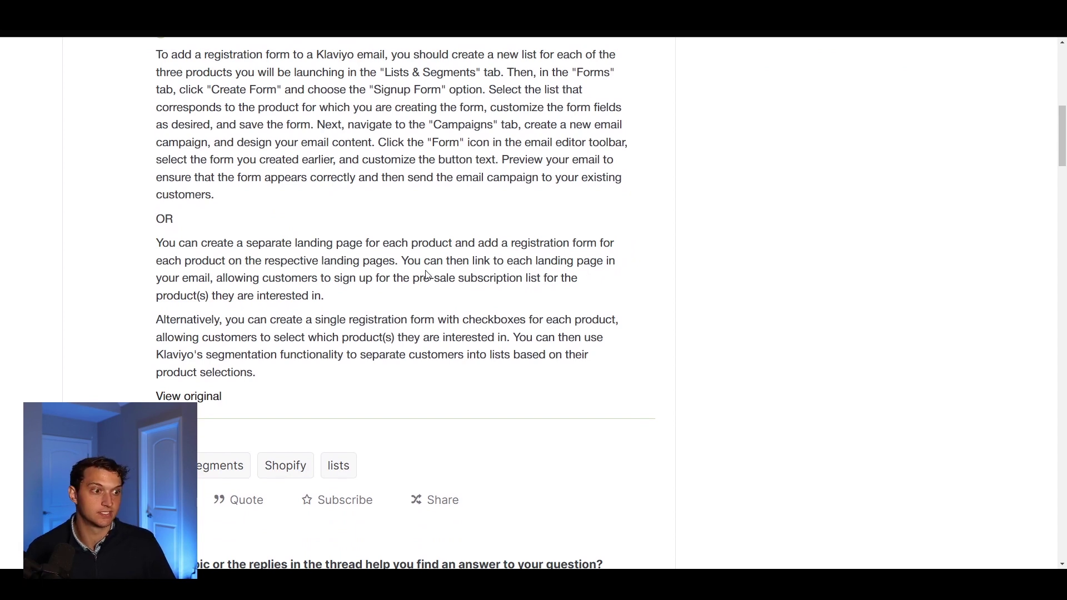
pyautogui.moveTo(343, 305); pyautogui.dragTo(139, 254)
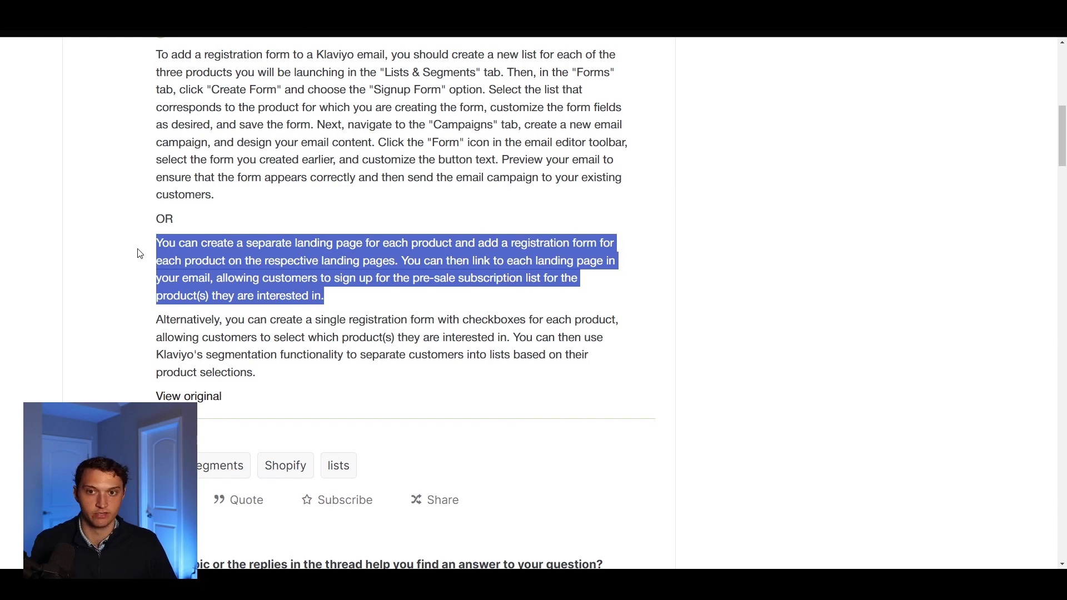
pyautogui.click(410, 256)
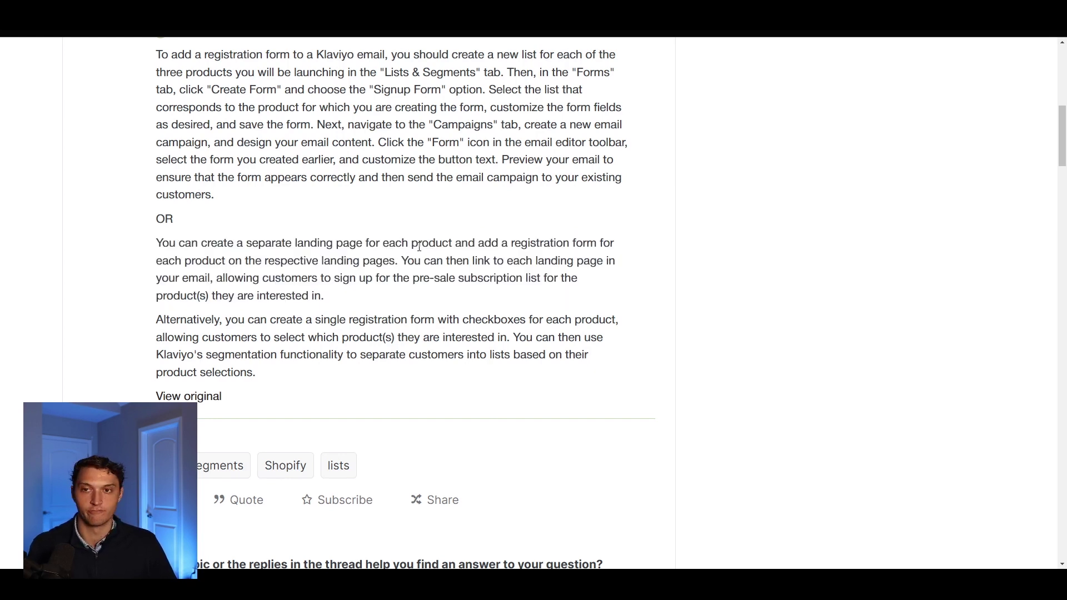
pyautogui.moveTo(388, 257); pyautogui.dragTo(643, 295)
pyautogui.click(640, 290)
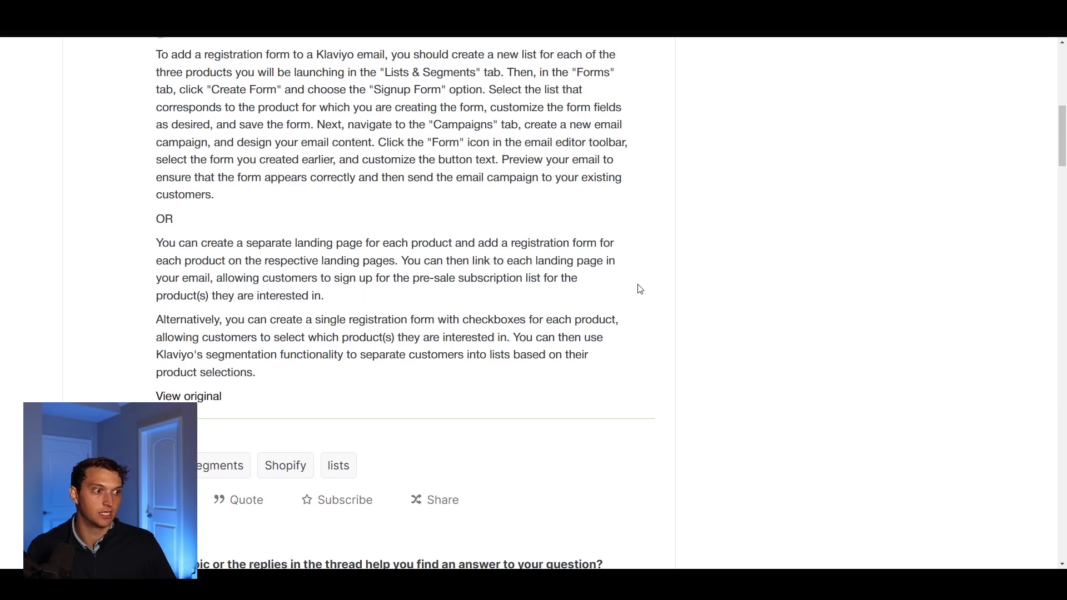
pyautogui.scroll(1, 618, 288)
pyautogui.moveTo(363, 359); pyautogui.dragTo(154, 123)
# Study the alternative of a single registration form with product checkboxes and segmentation based on the selections
pyautogui.scroll(-2, 222, 289)
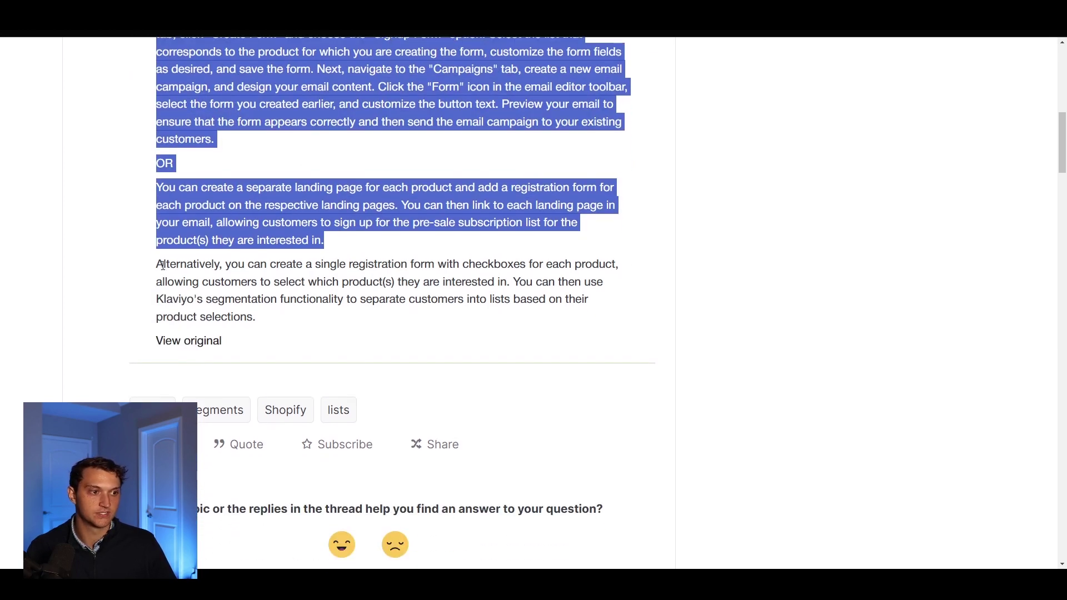
pyautogui.moveTo(163, 266); pyautogui.dragTo(593, 324)
pyautogui.click(593, 324)
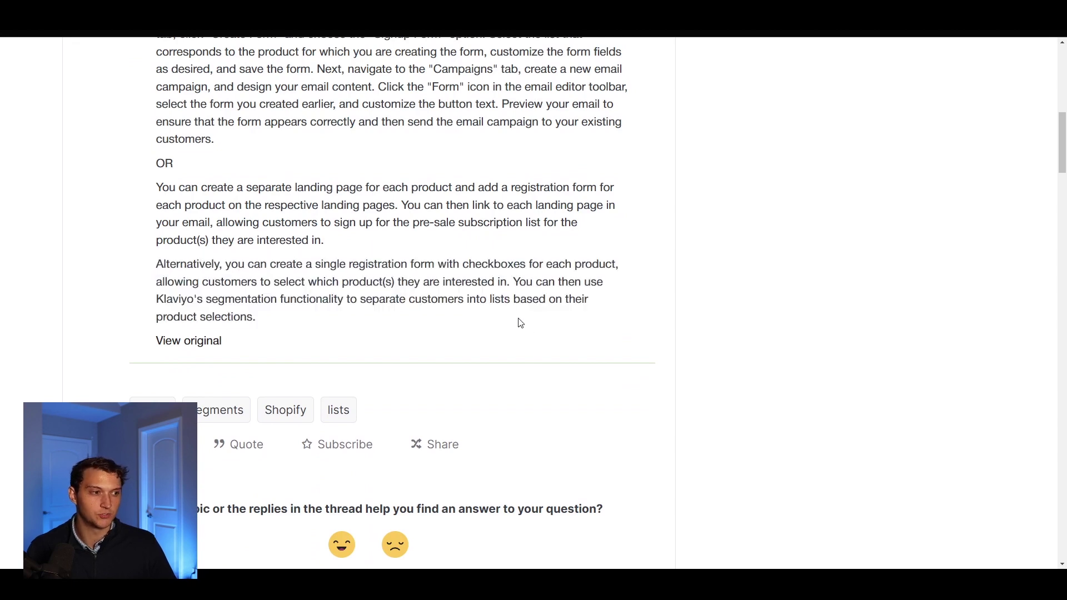
pyautogui.moveTo(309, 262); pyautogui.dragTo(645, 278)
pyautogui.click(479, 333)
pyautogui.click(461, 303)
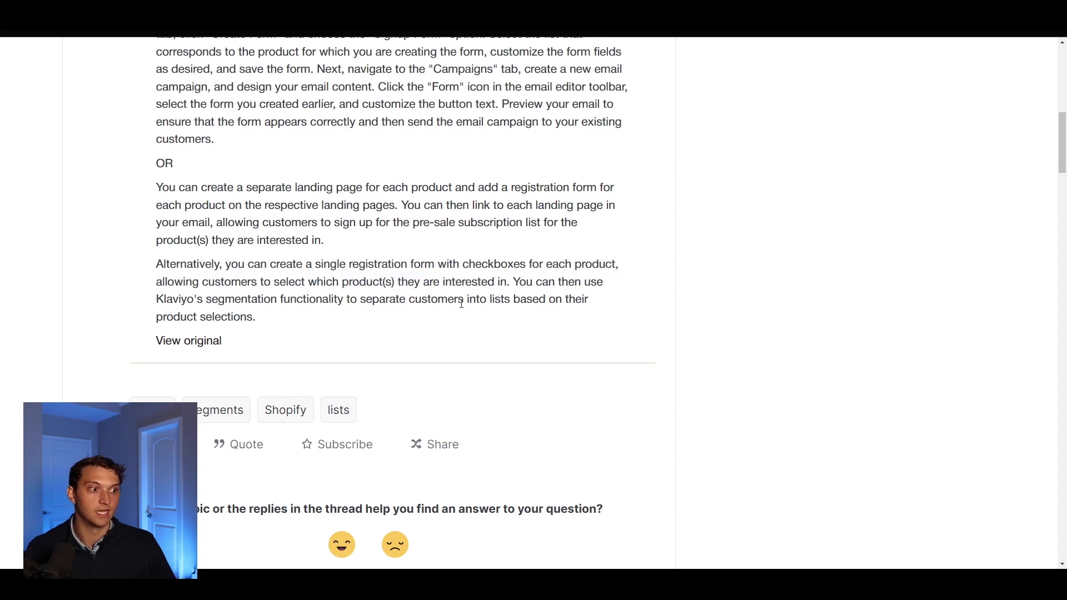
pyautogui.moveTo(318, 281); pyautogui.dragTo(508, 284)
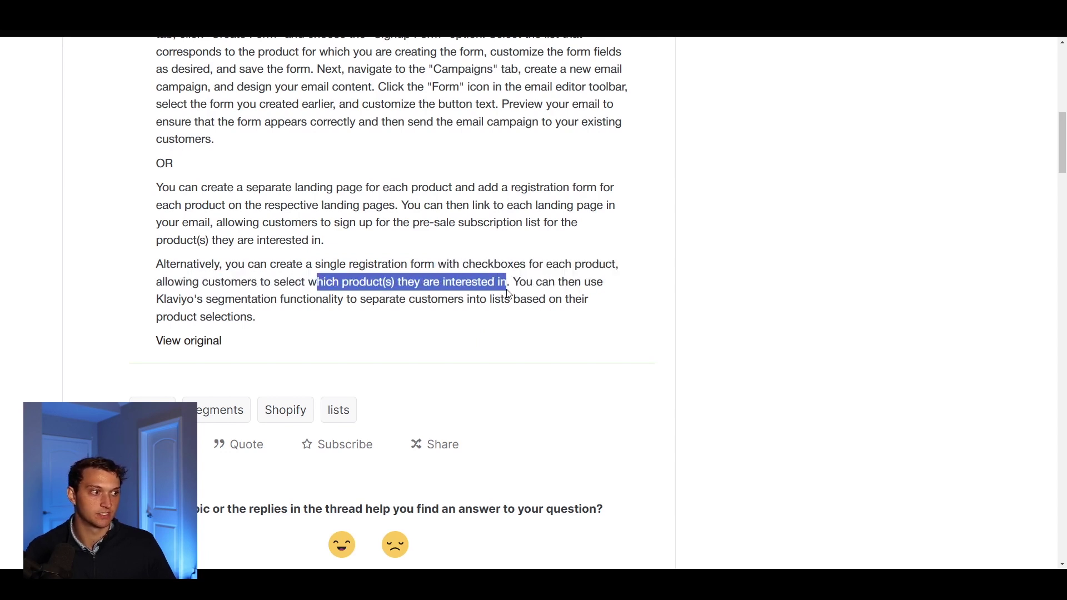
pyautogui.click(514, 328)
pyautogui.moveTo(443, 319); pyautogui.dragTo(512, 293)
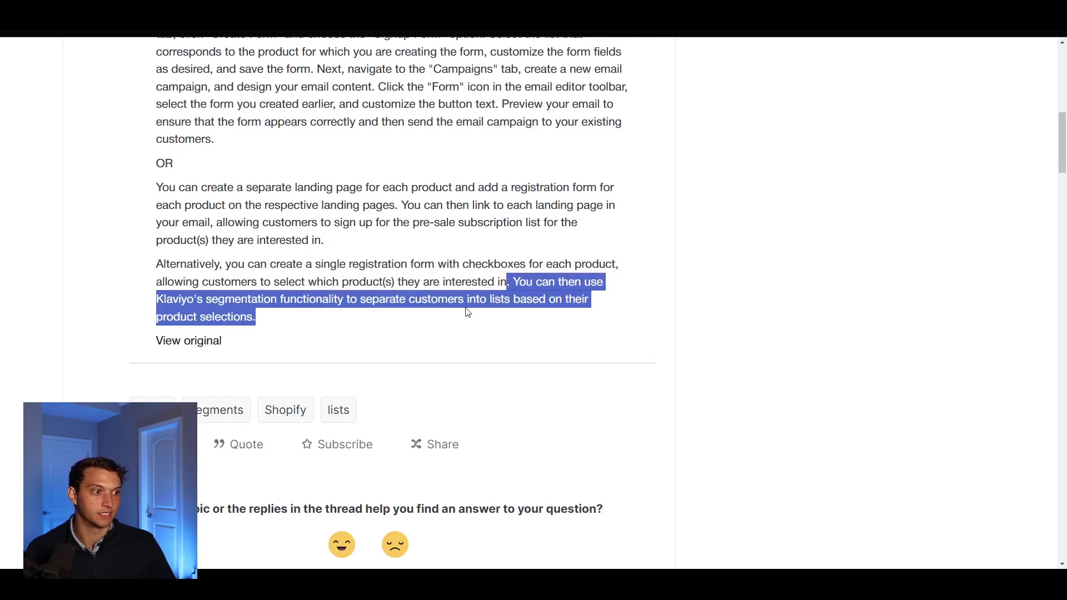
pyautogui.click(357, 299)
pyautogui.moveTo(425, 314); pyautogui.dragTo(157, 266)
pyautogui.moveTo(264, 318); pyautogui.dragTo(138, 274)
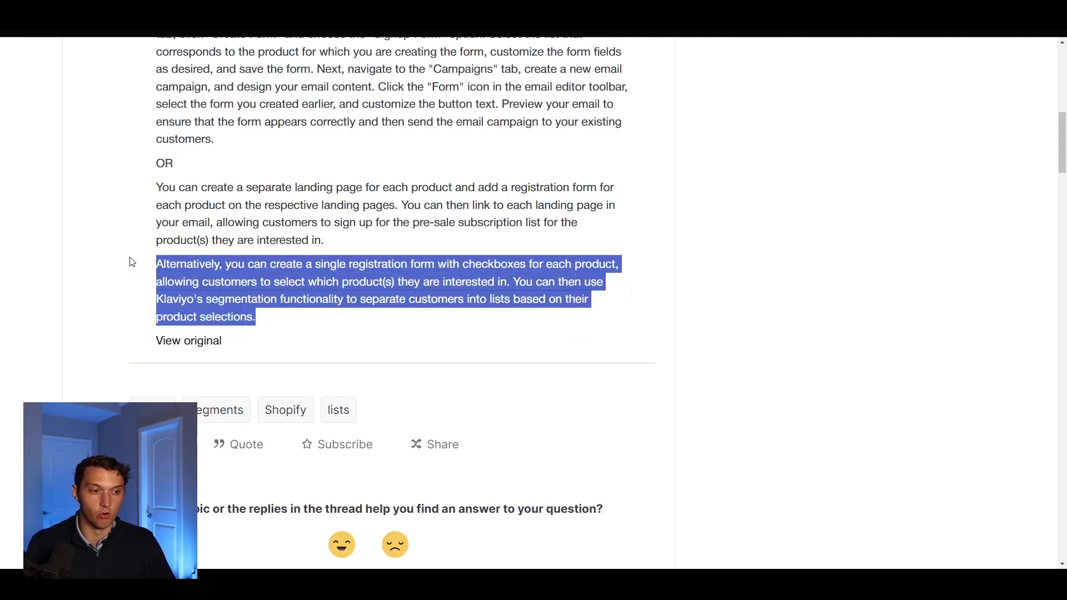
# Compare the first two suggested options with the single-form alternative in the best answer
pyautogui.scroll(1, 131, 262)
pyautogui.scroll(1, 152, 356)
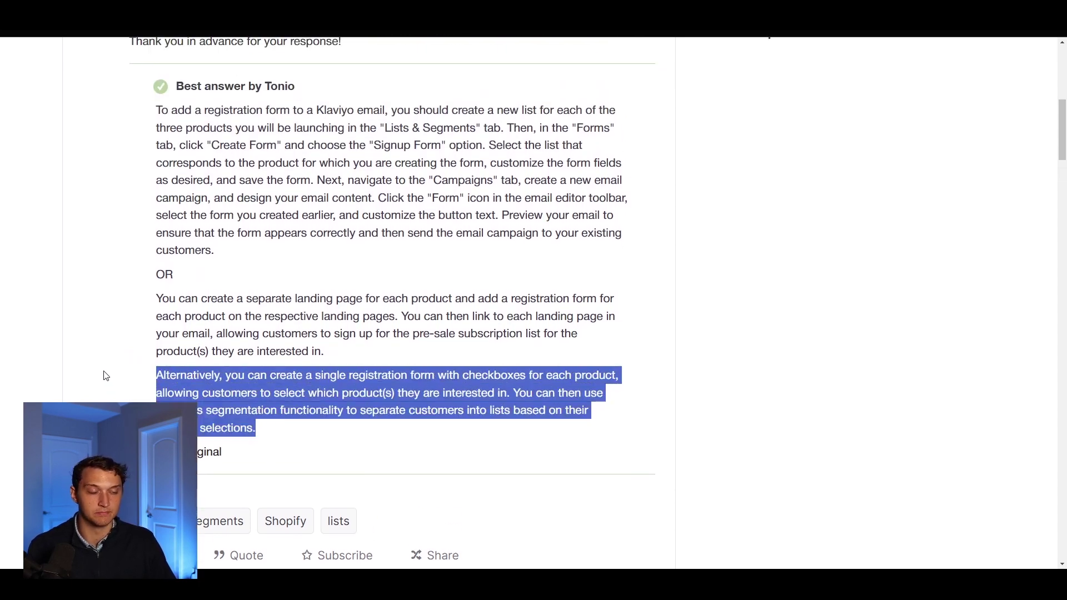
pyautogui.scroll(1, 115, 370)
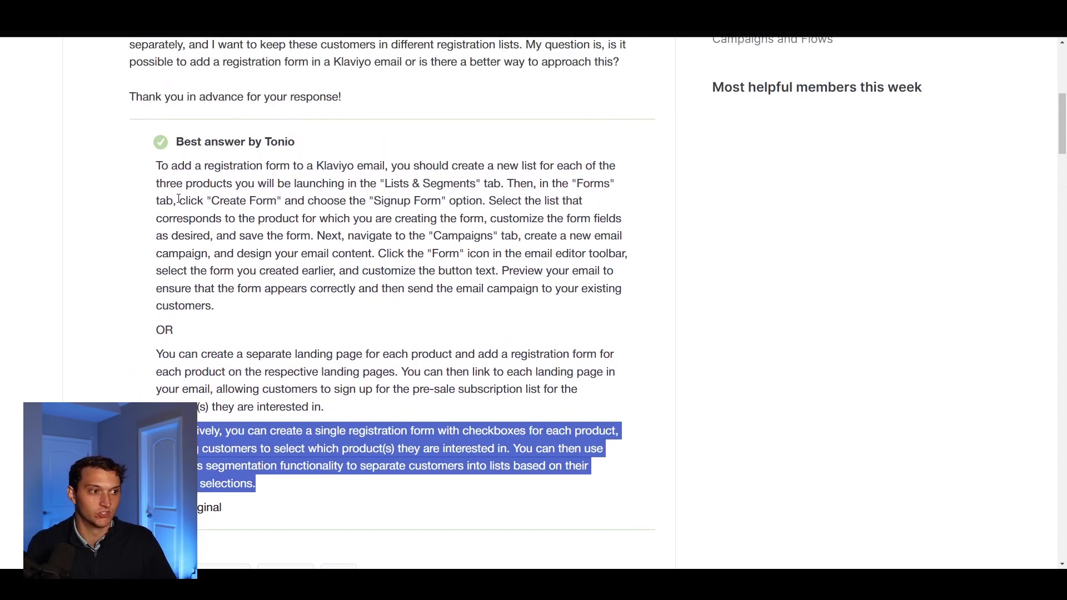
pyautogui.moveTo(159, 163); pyautogui.dragTo(595, 398)
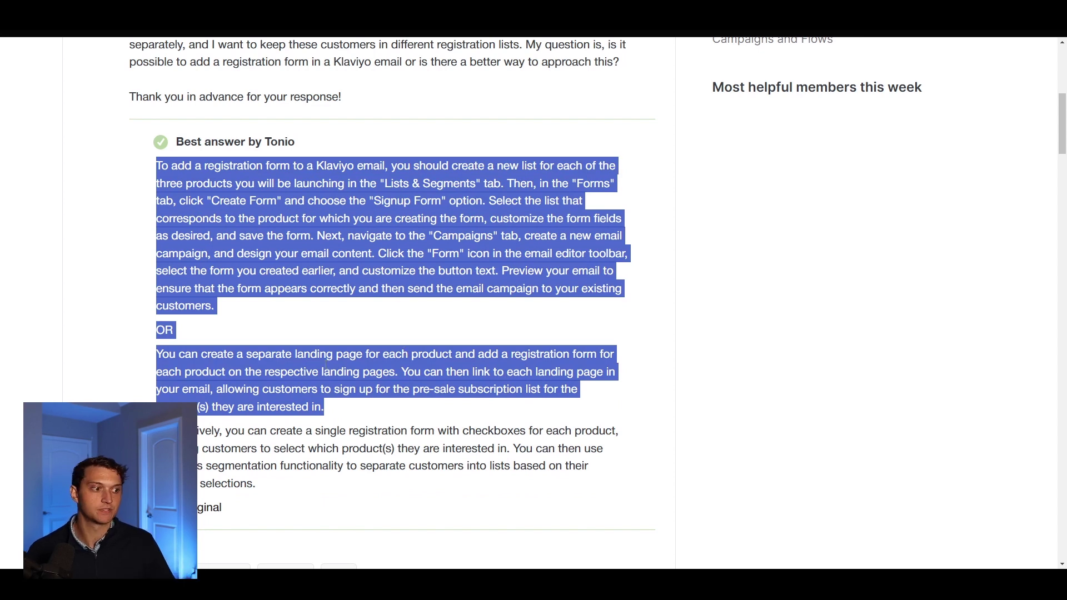
pyautogui.moveTo(277, 492); pyautogui.dragTo(158, 431)
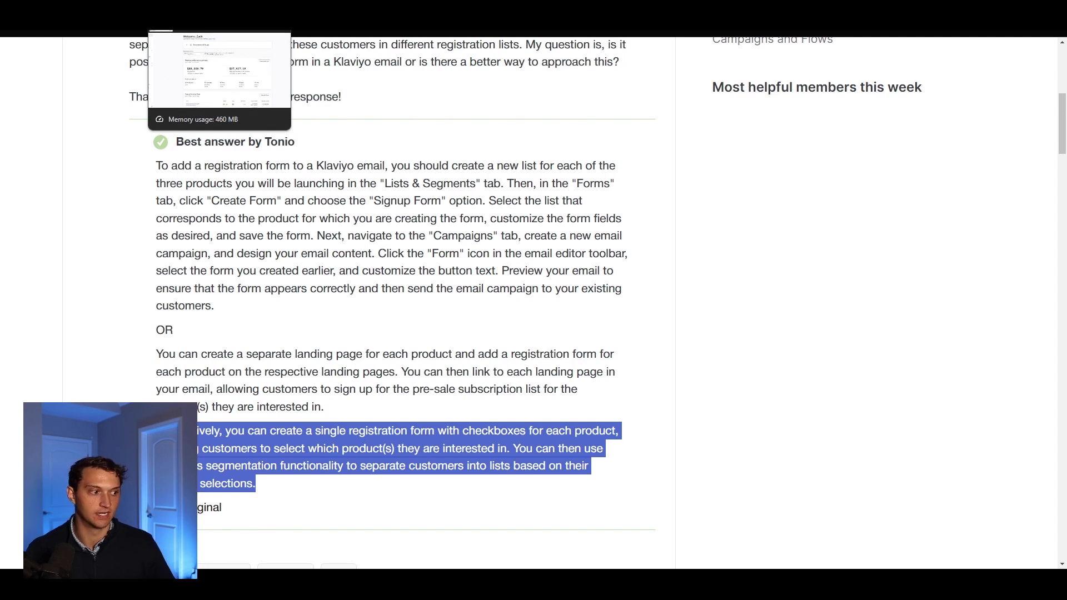
# Switch to the Klaviyo account, view the Pre-Order List's members from the lists and segments overview, and return to the overview
pyautogui.click(220, 18)
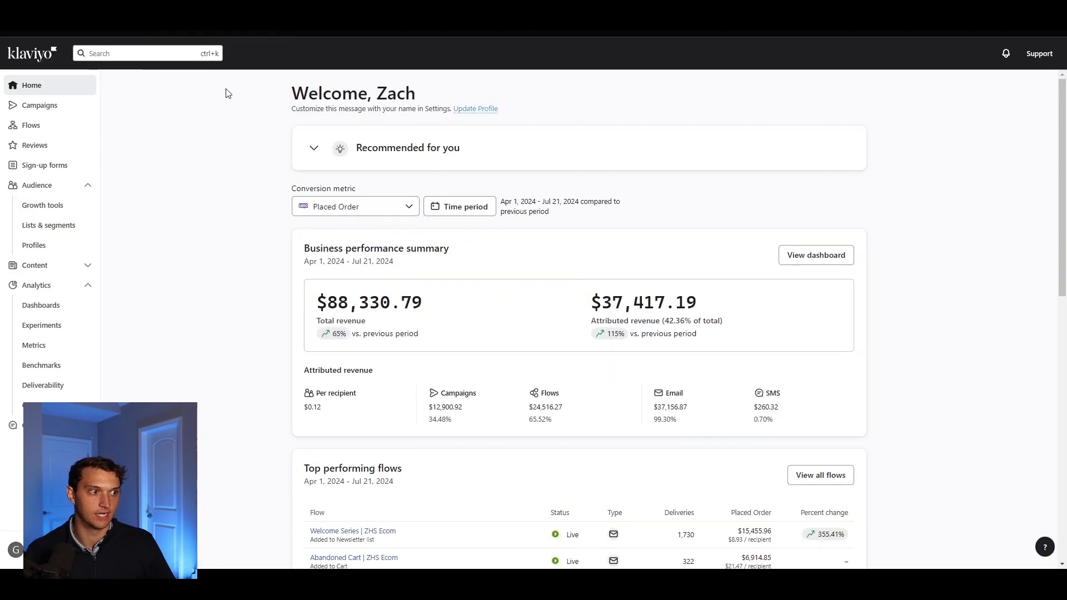
pyautogui.click(75, 230)
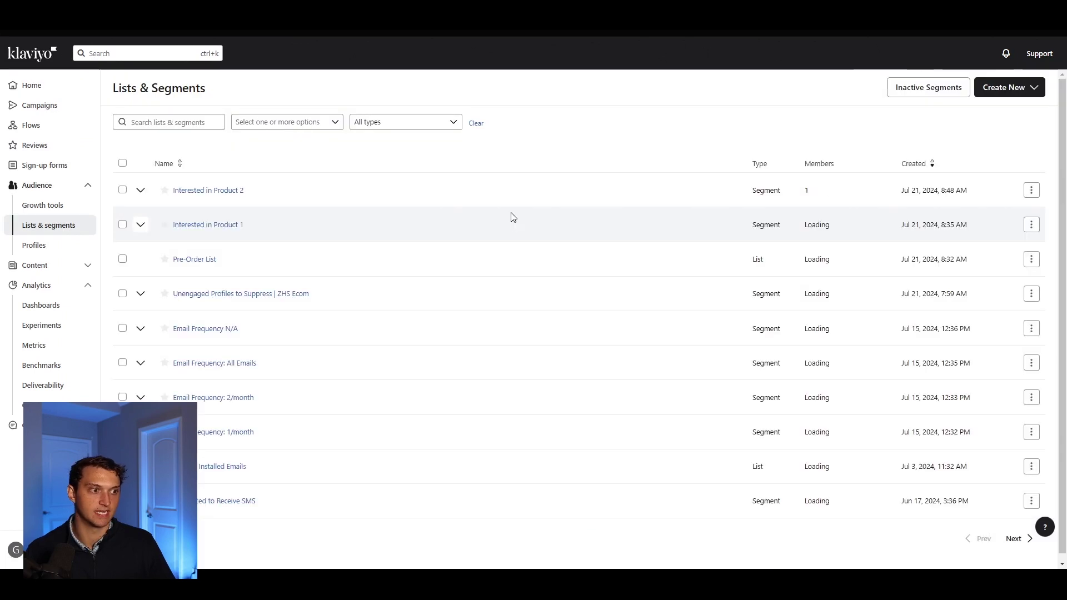
pyautogui.tripleClick(229, 264)
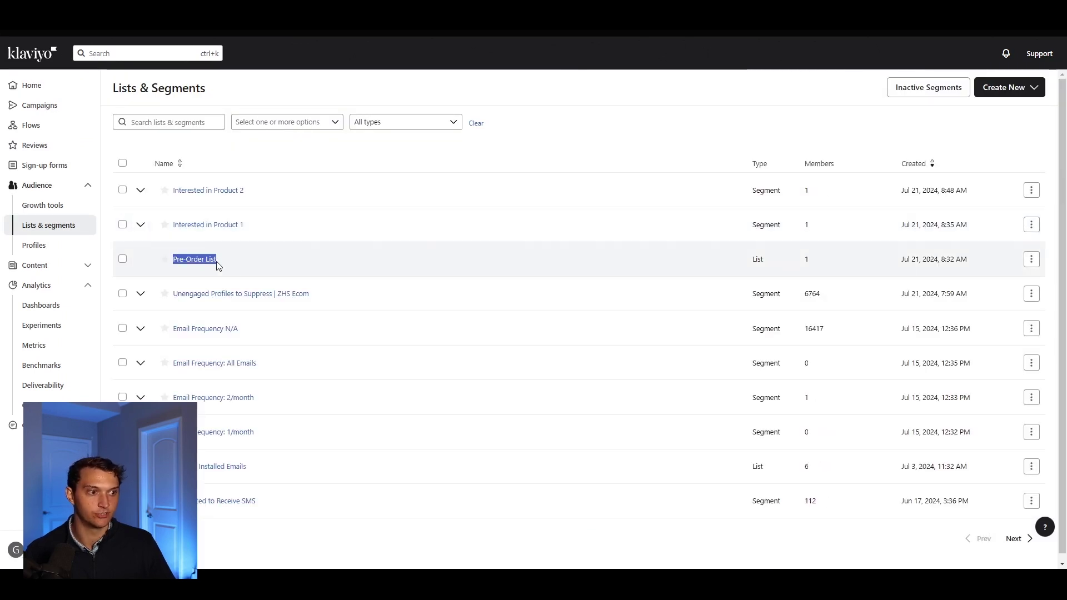
pyautogui.click(261, 275)
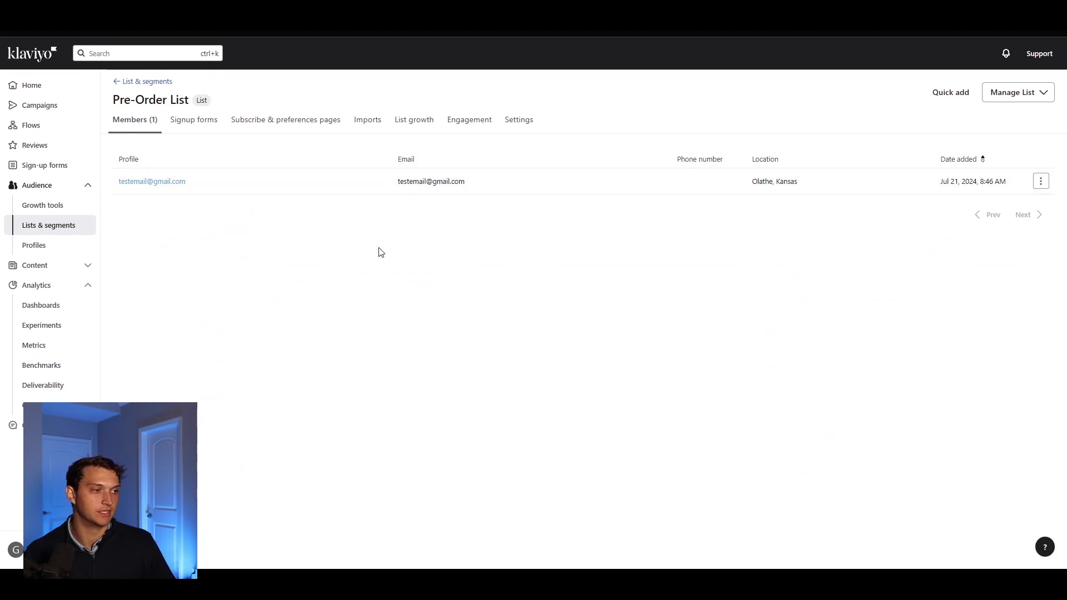
pyautogui.click(117, 83)
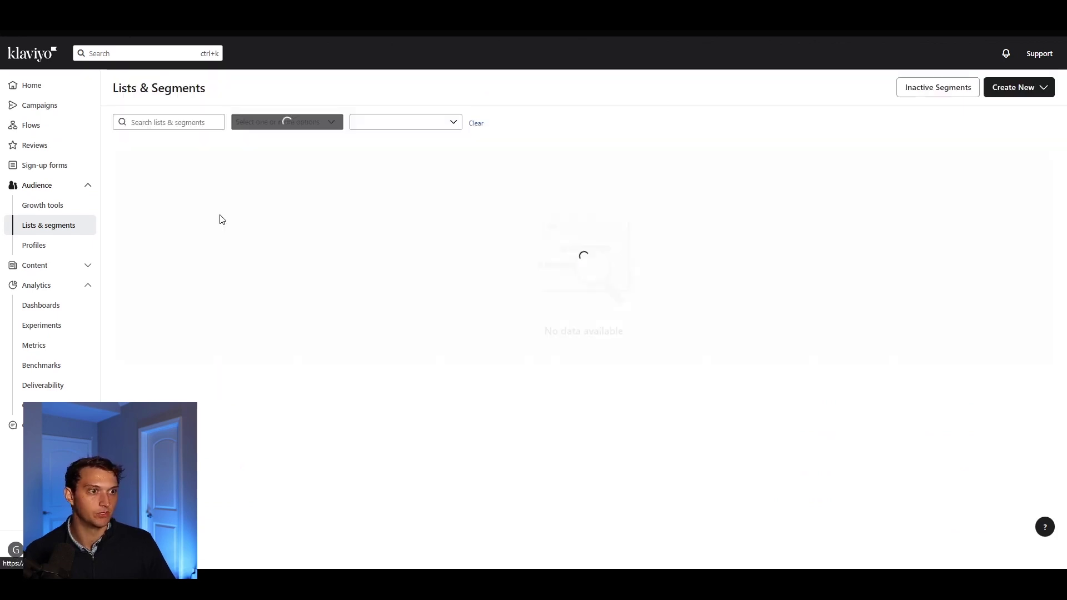
# Create a new list named "Pre-Order List 2"
pyautogui.click(1005, 87)
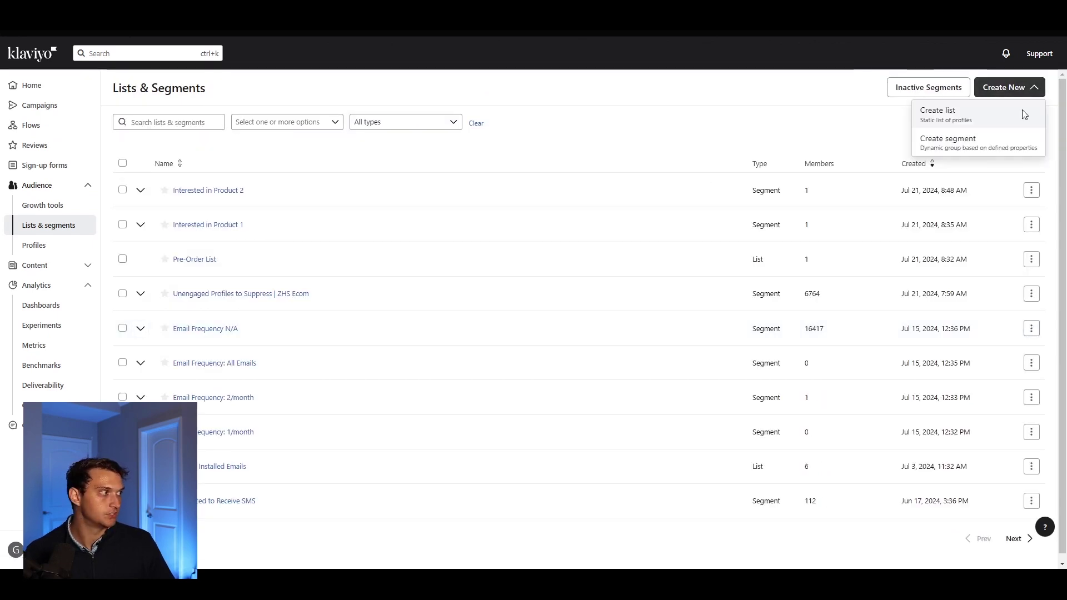
pyautogui.click(956, 114)
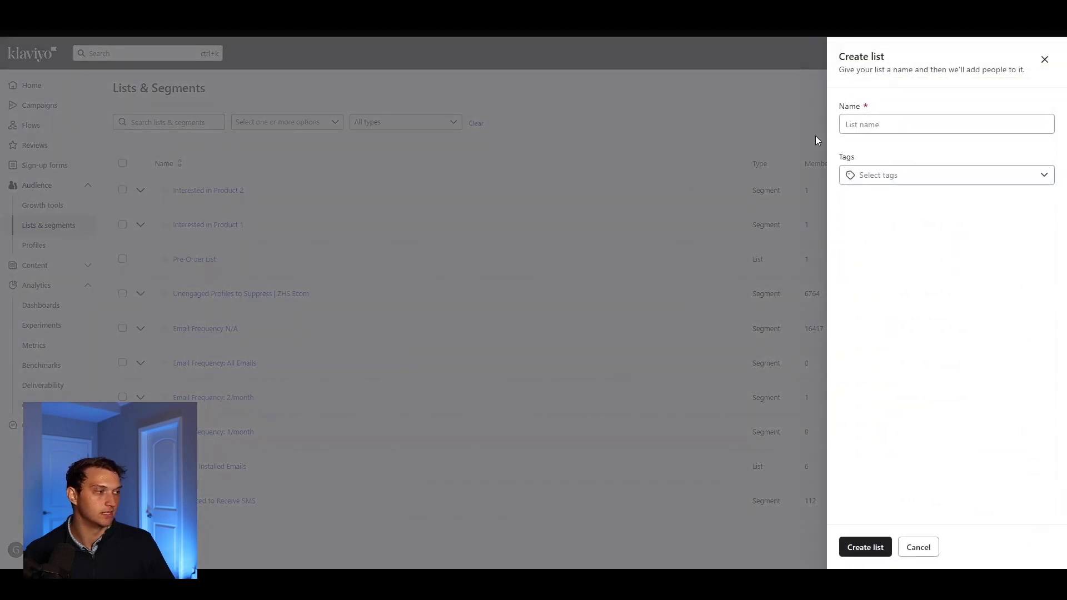
pyautogui.click(893, 122)
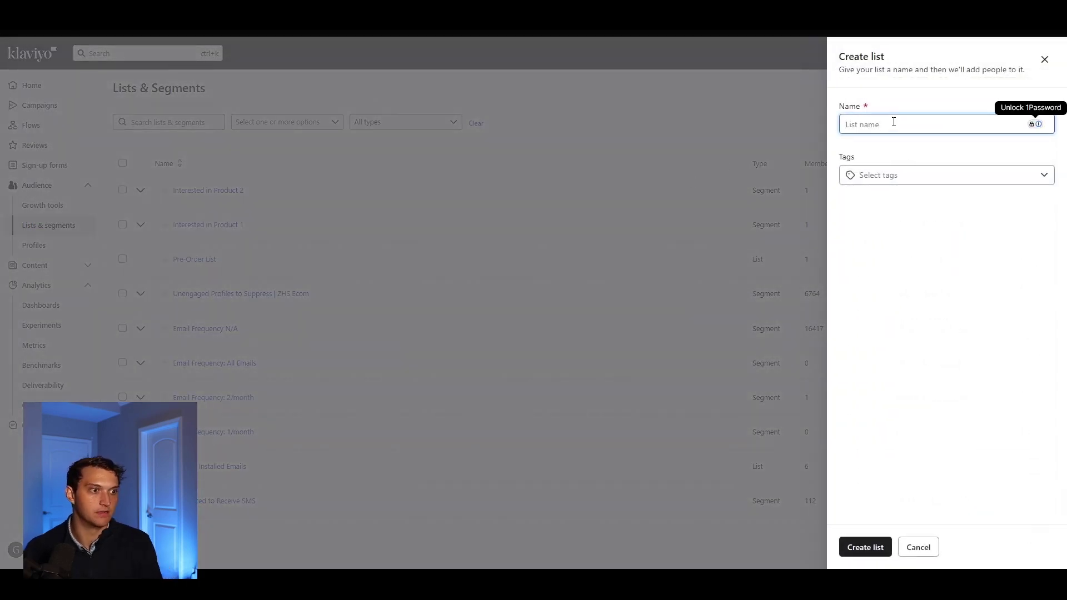
pyautogui.write('Pre-Order List 2')
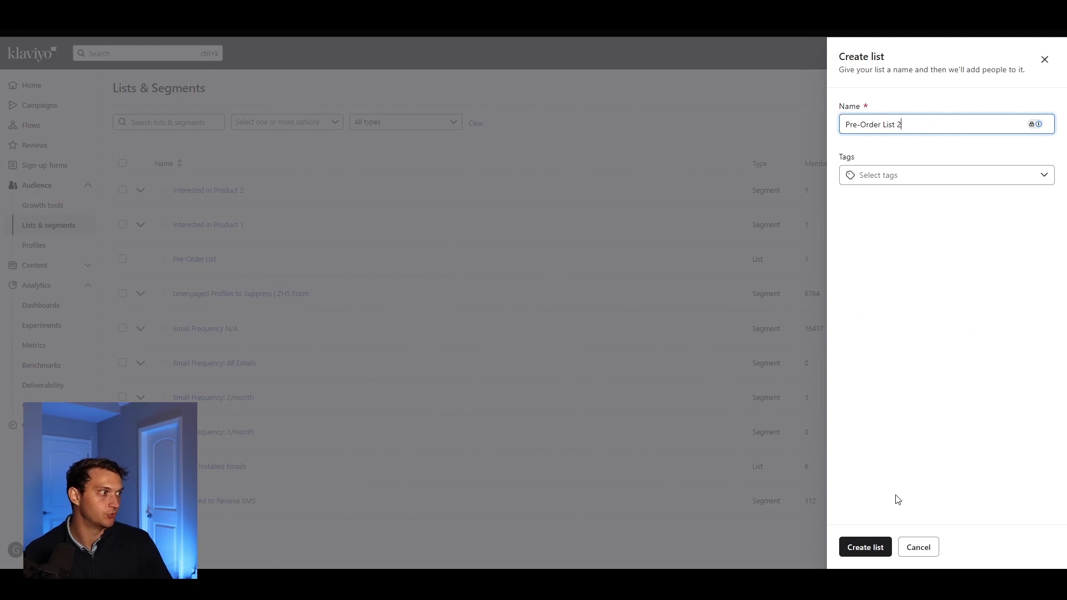
pyautogui.press('Return')
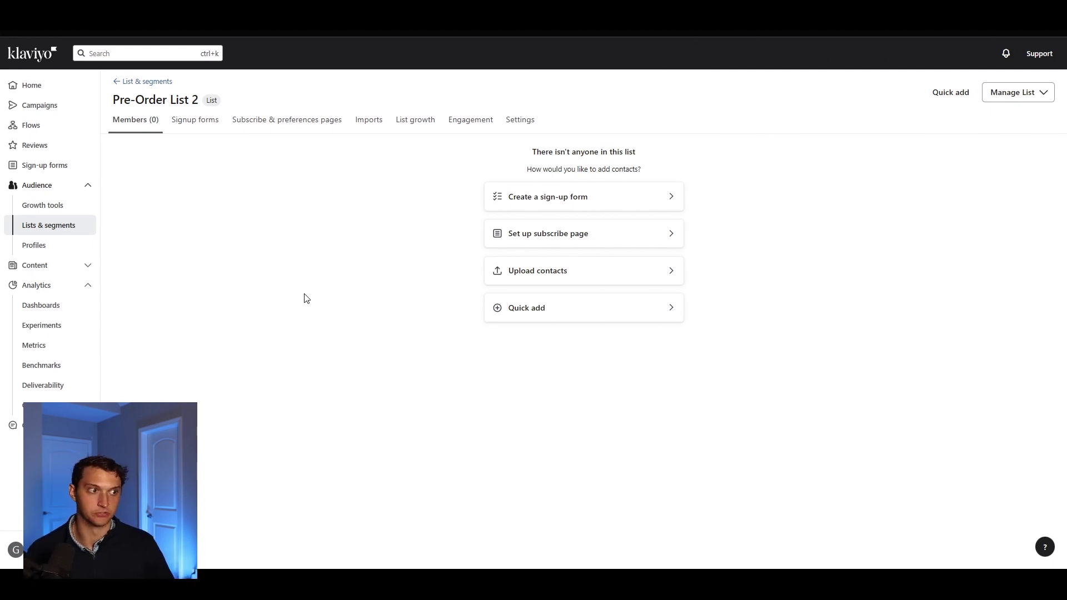
# Browse the sign-up form templates and subscribe page options available for Pre-Order List 2
pyautogui.click(201, 125)
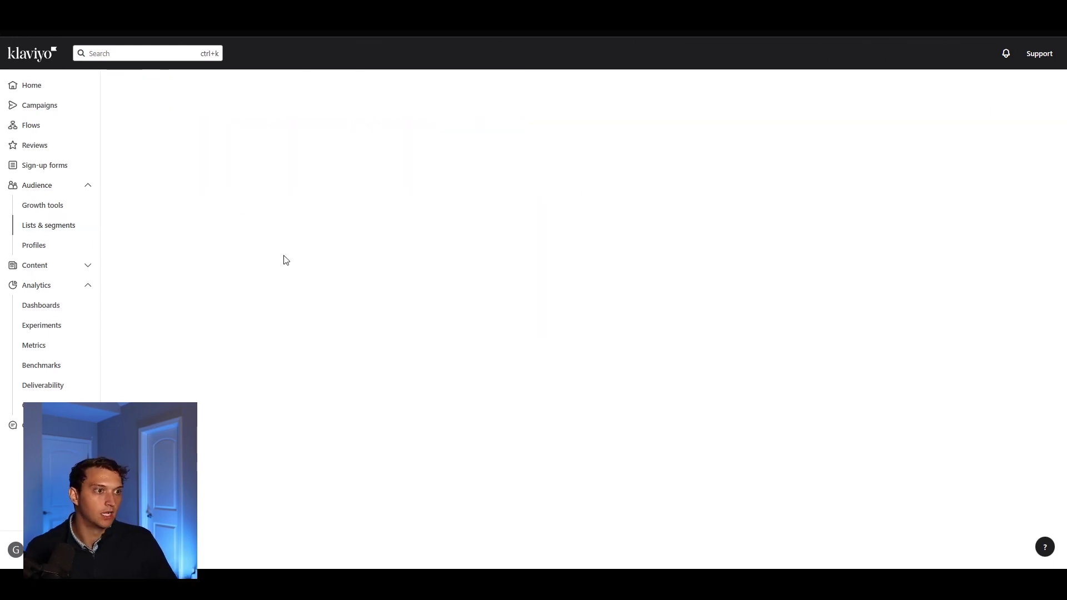
pyautogui.scroll(-1, 442, 364)
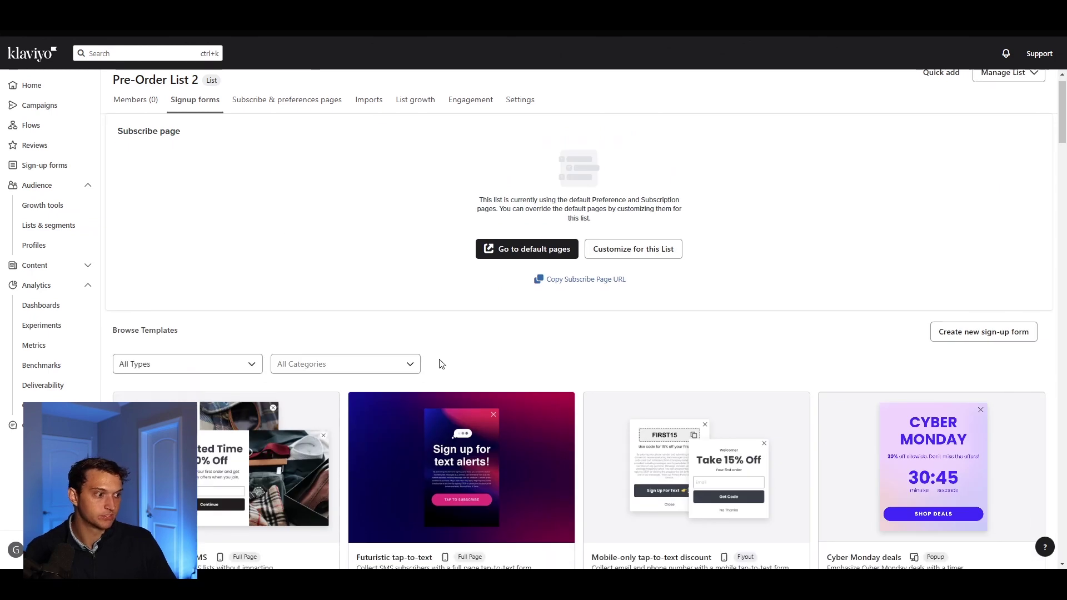
pyautogui.scroll(1, 442, 364)
pyautogui.scroll(-2, 226, 139)
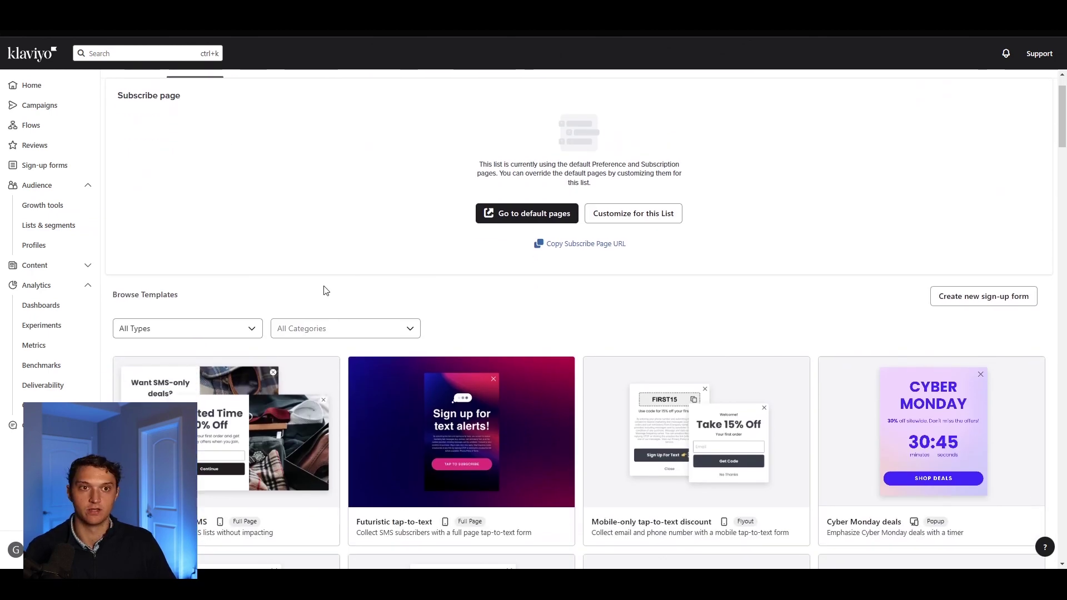
pyautogui.scroll(-2, 326, 290)
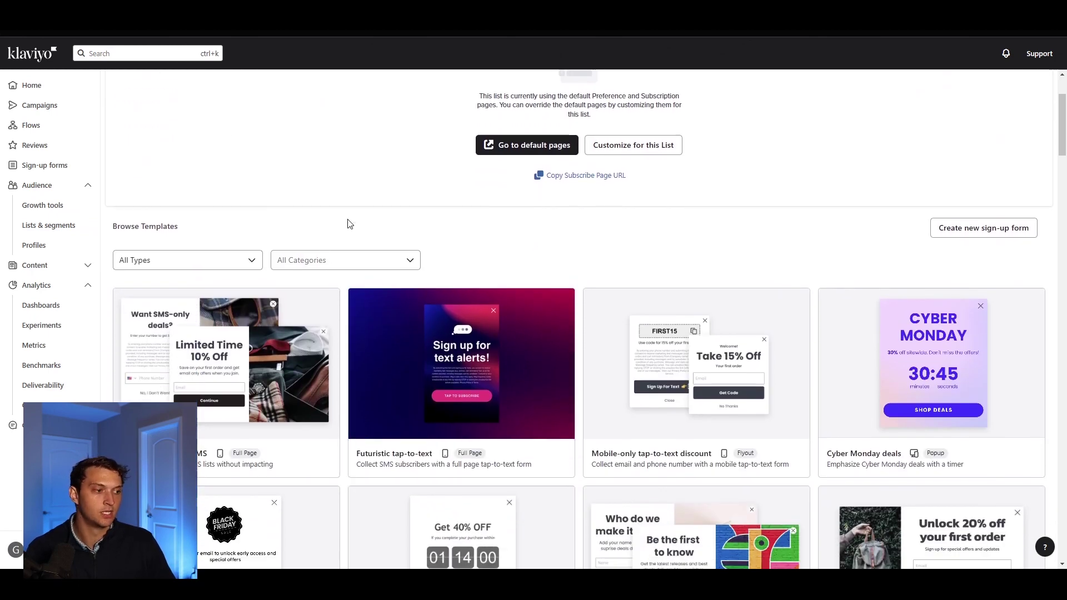
pyautogui.scroll(-3, 934, 389)
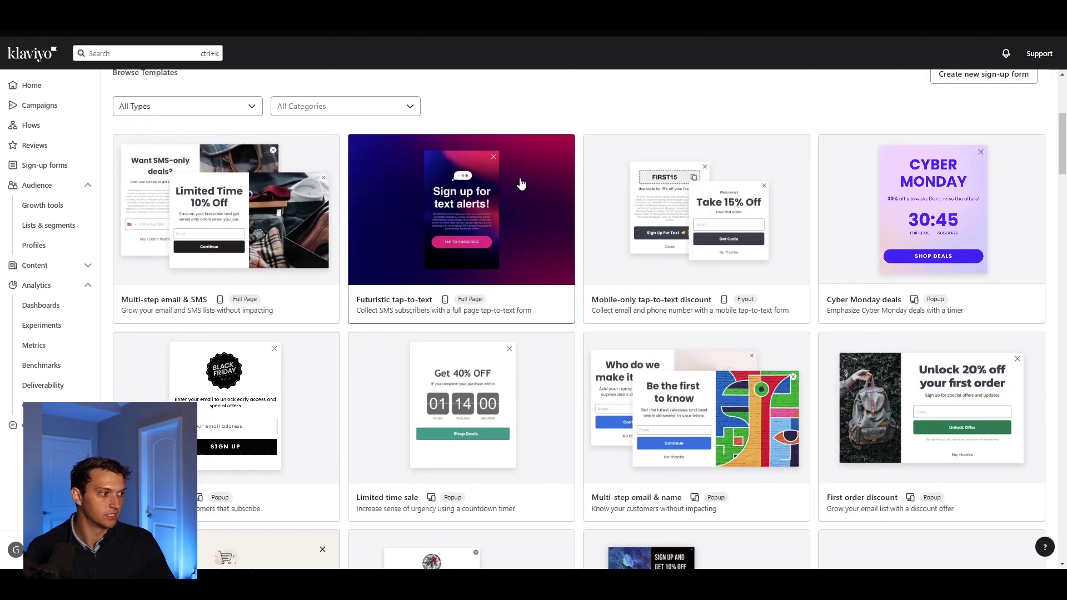
pyautogui.scroll(5, 239, 360)
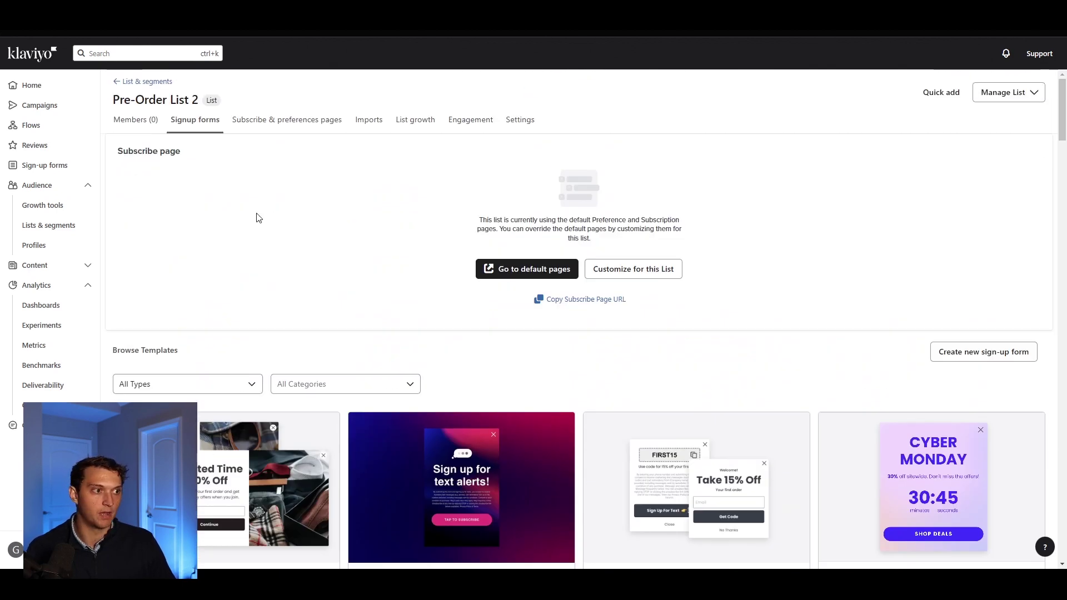
# View the subscribe and preferences page options for Pre-Order List 2
pyautogui.click(313, 123)
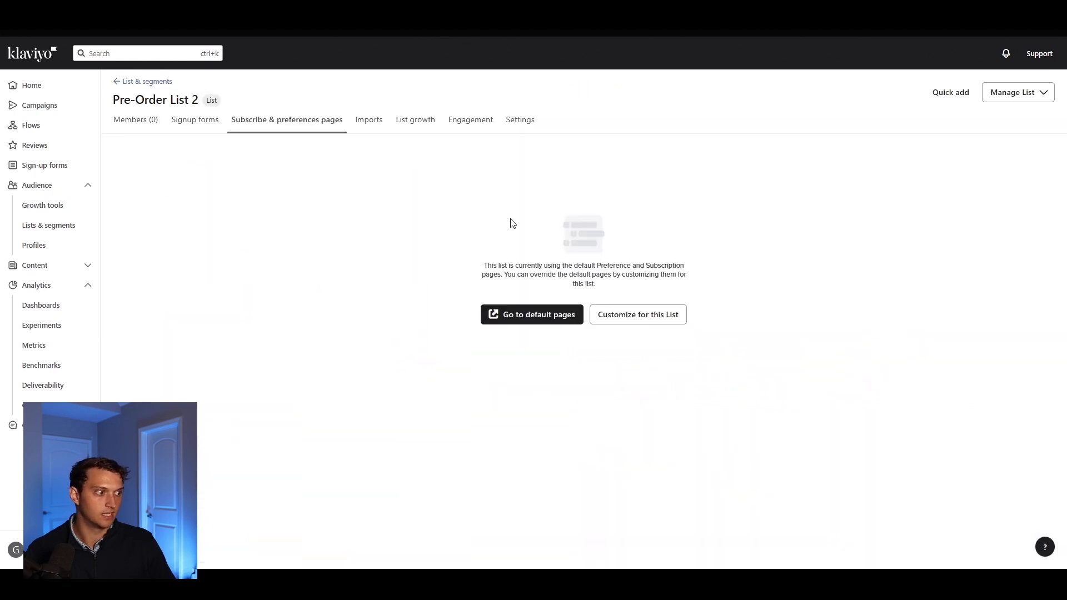
pyautogui.moveTo(513, 223); pyautogui.dragTo(801, 305)
pyautogui.click(802, 310)
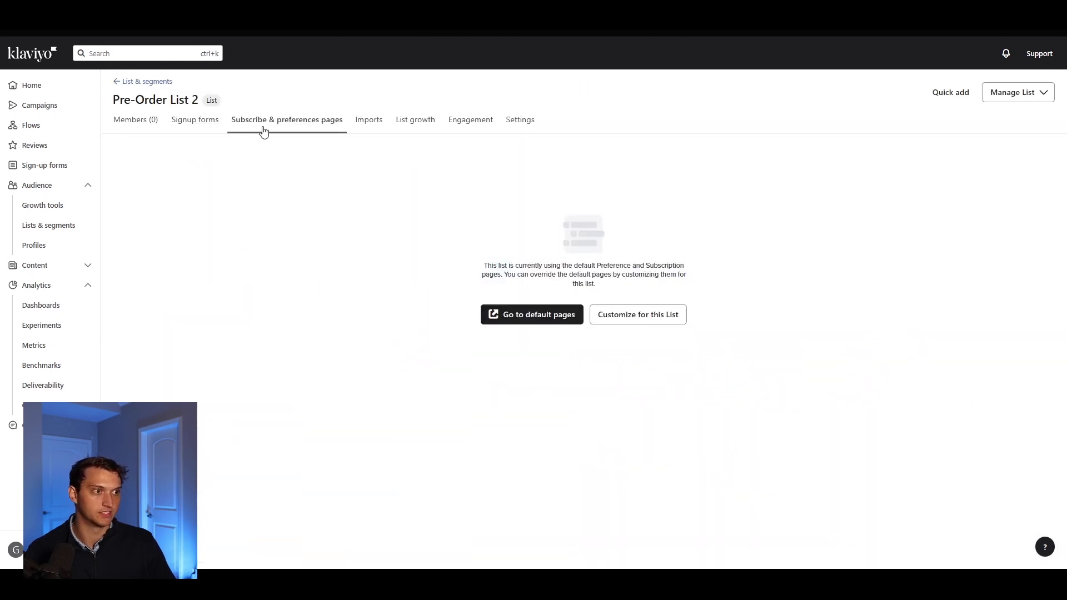
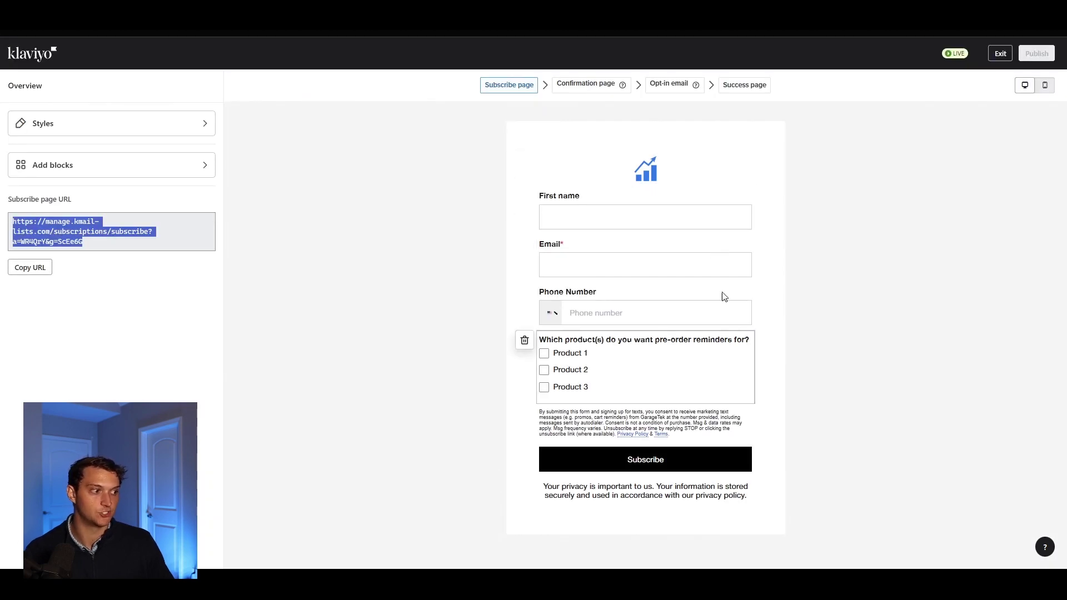
# Inspect the settings of the subscribe page's first name, email, phone number and product checkbox blocks, including the checkbox question's label text
pyautogui.click(709, 214)
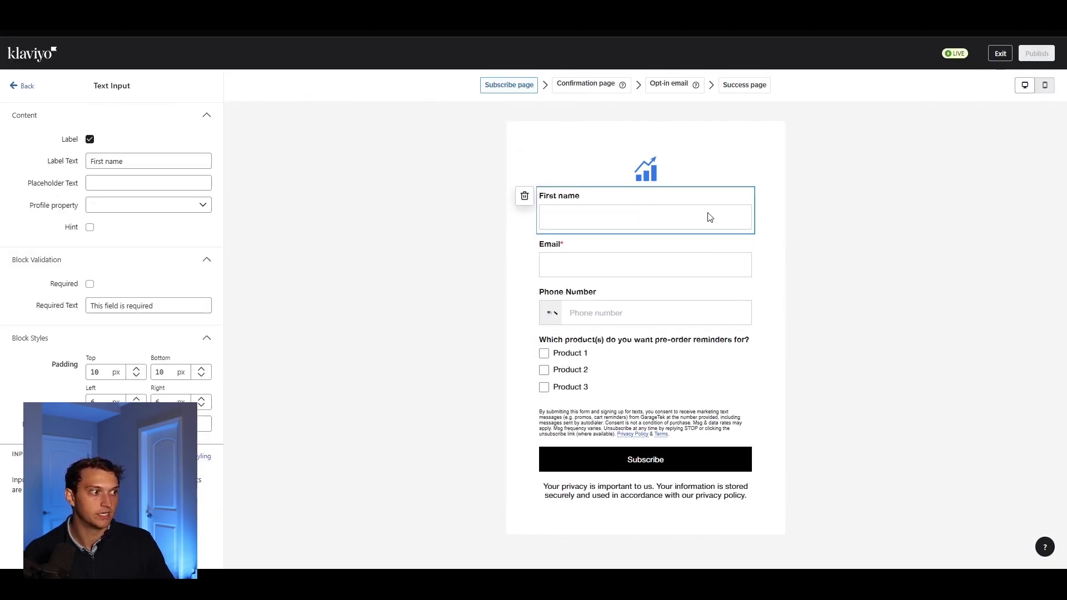
pyautogui.click(698, 261)
pyautogui.click(700, 304)
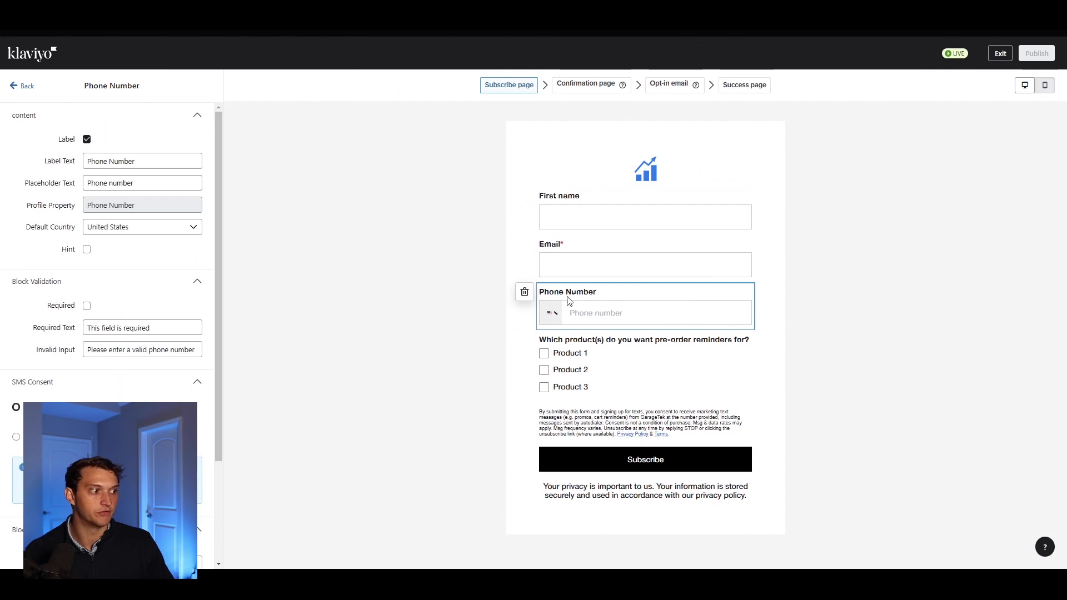
pyautogui.click(662, 348)
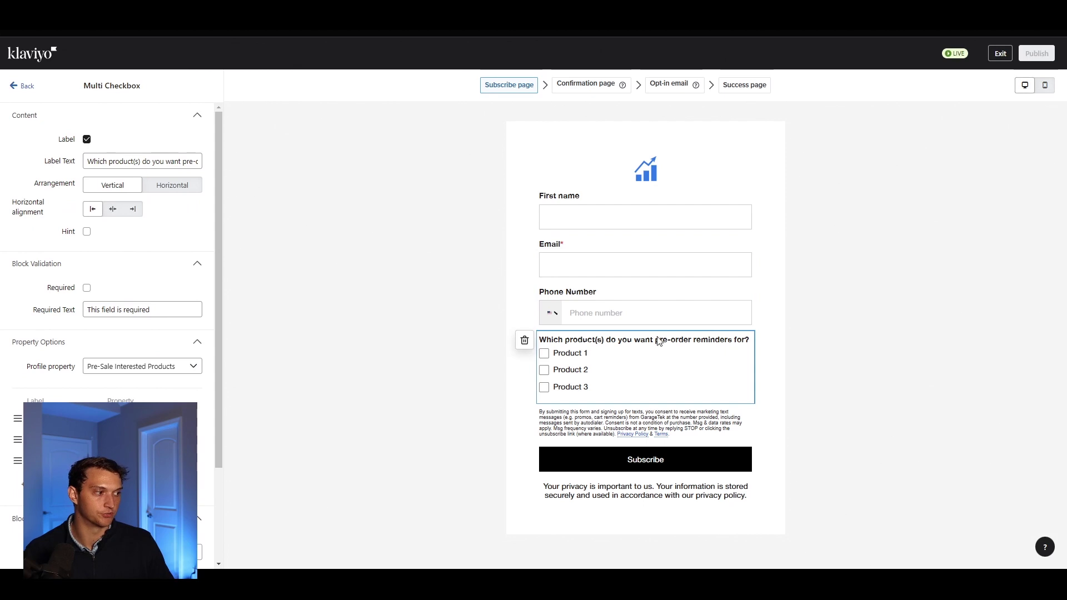
pyautogui.moveTo(91, 161); pyautogui.dragTo(384, 179)
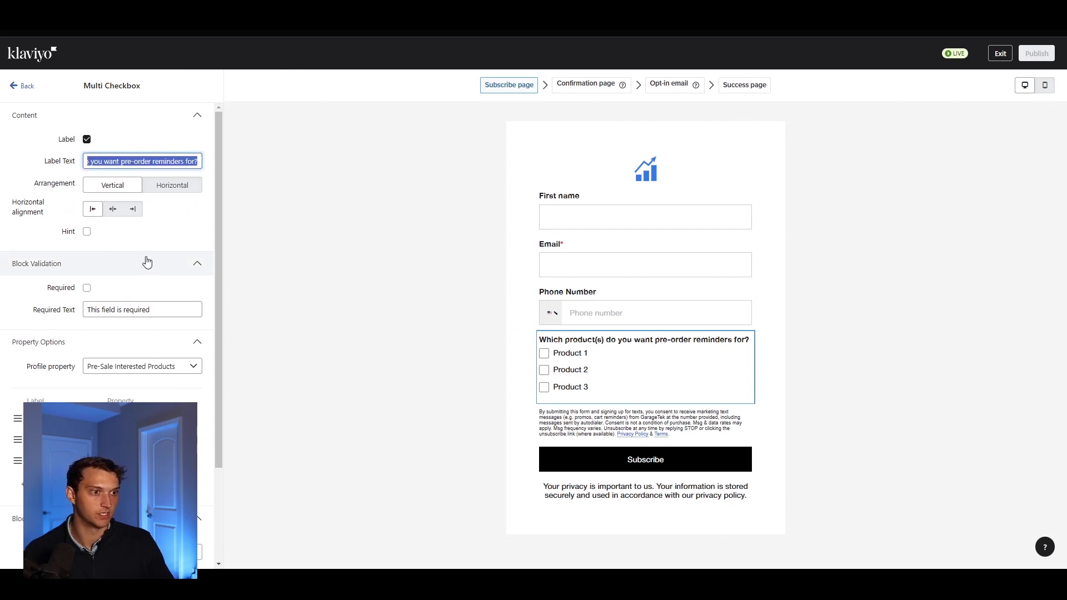
# Change the label of the first product checkbox option to "Product ABC"
pyautogui.scroll(-1, 146, 261)
pyautogui.tripleClick(81, 365)
pyautogui.write('Product ABC')
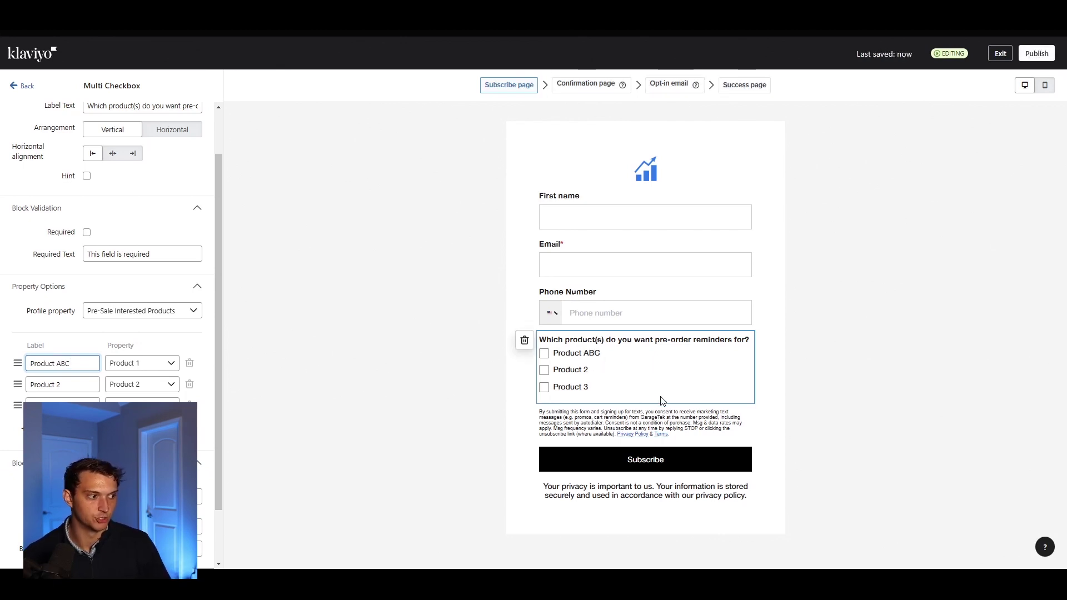
# Compare the checkbox options' labels with their properties and check the property choices of the first two options, keeping Product 1 and Product 2
pyautogui.doubleClick(35, 346)
pyautogui.moveTo(108, 345); pyautogui.dragTo(146, 346)
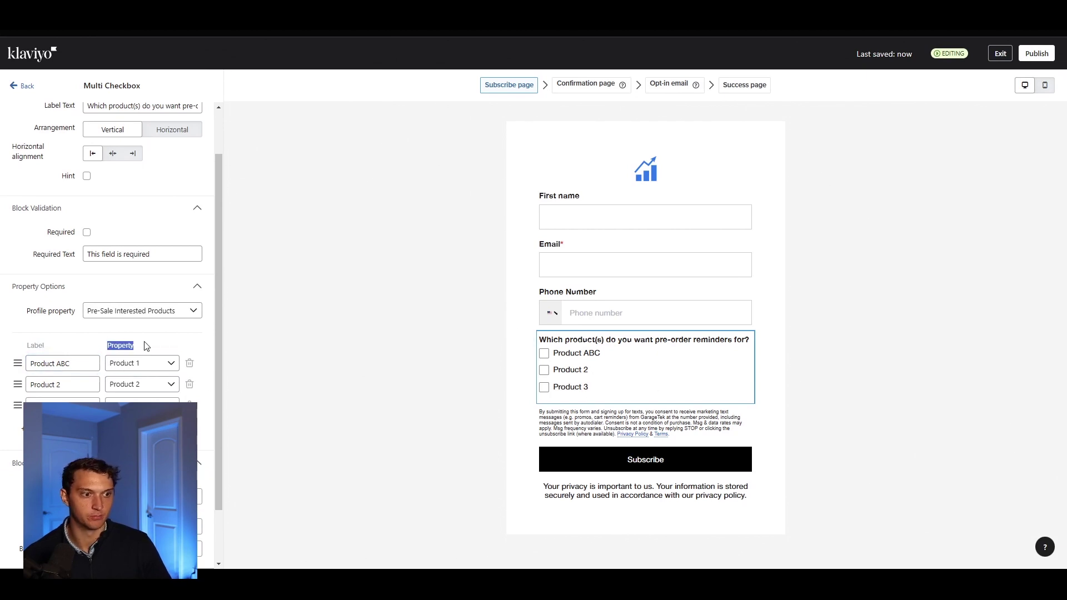
pyautogui.click(158, 364)
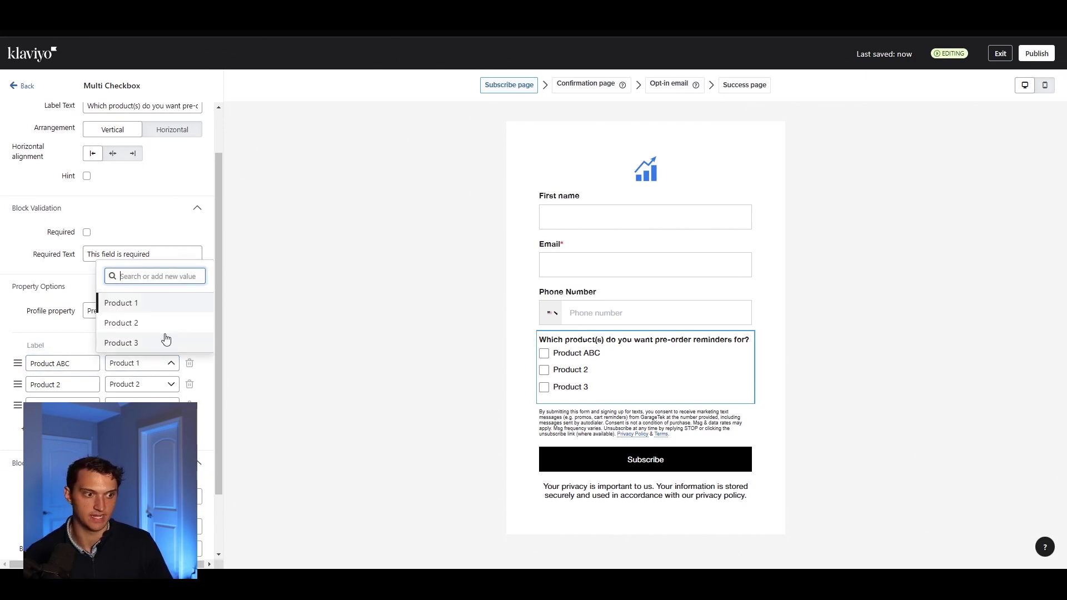
pyautogui.click(170, 306)
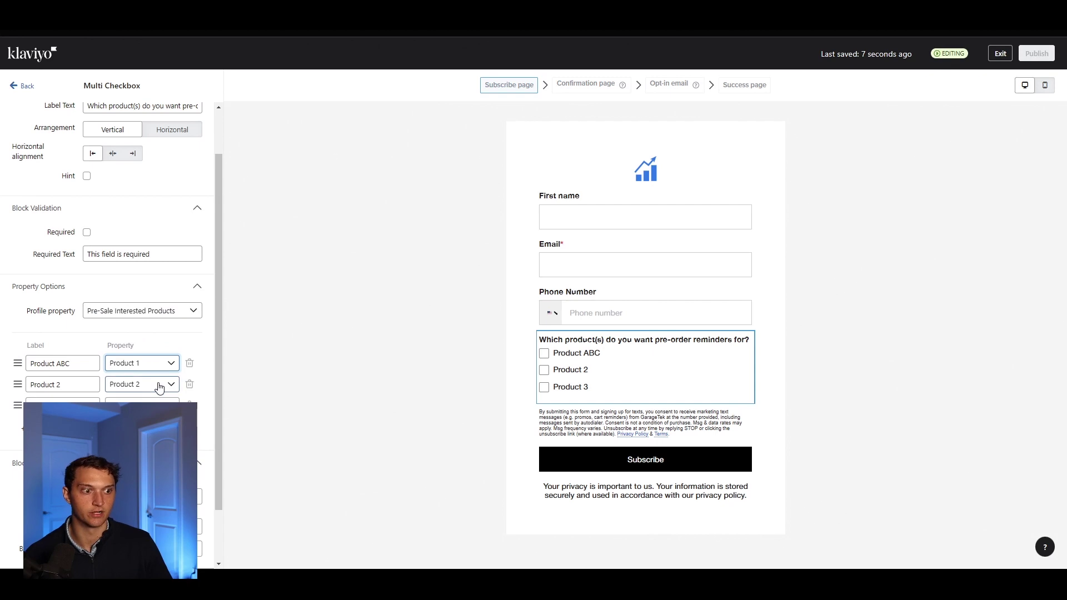
pyautogui.click(157, 383)
pyautogui.click(148, 345)
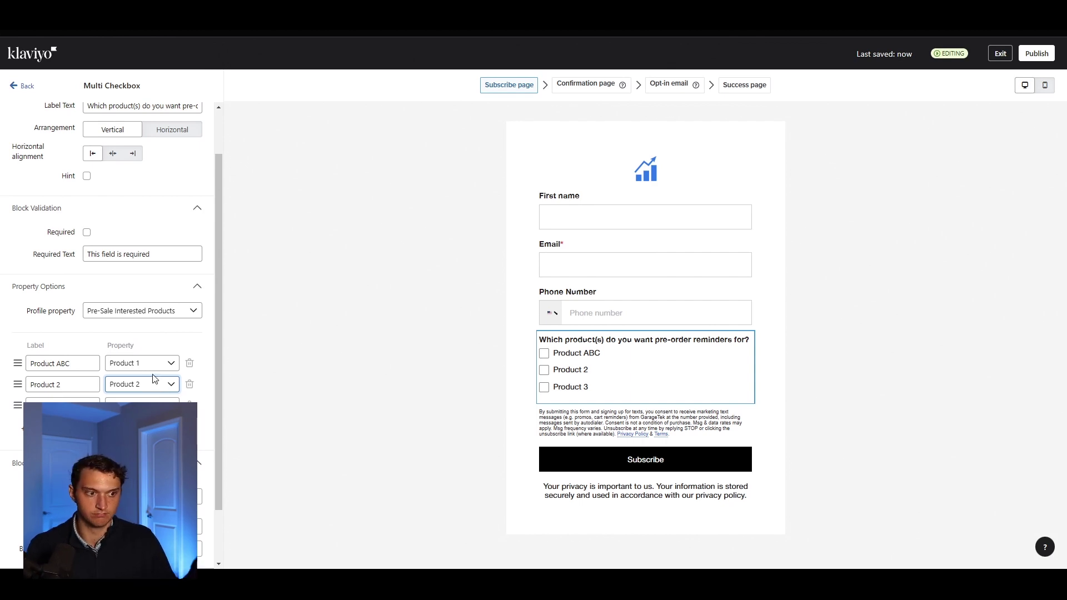
# Try "longer product name here..." as the first checkbox option's label, and reset the label to "Product 1"
pyautogui.doubleClick(59, 363)
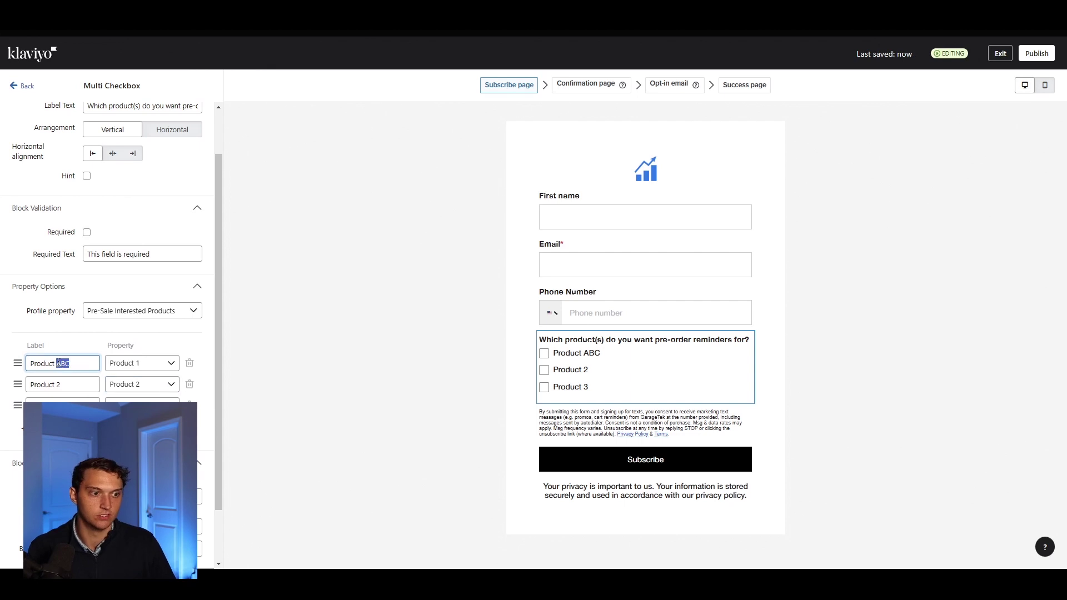
pyautogui.hotkey('ctrl', 'a')
pyautogui.write('long')
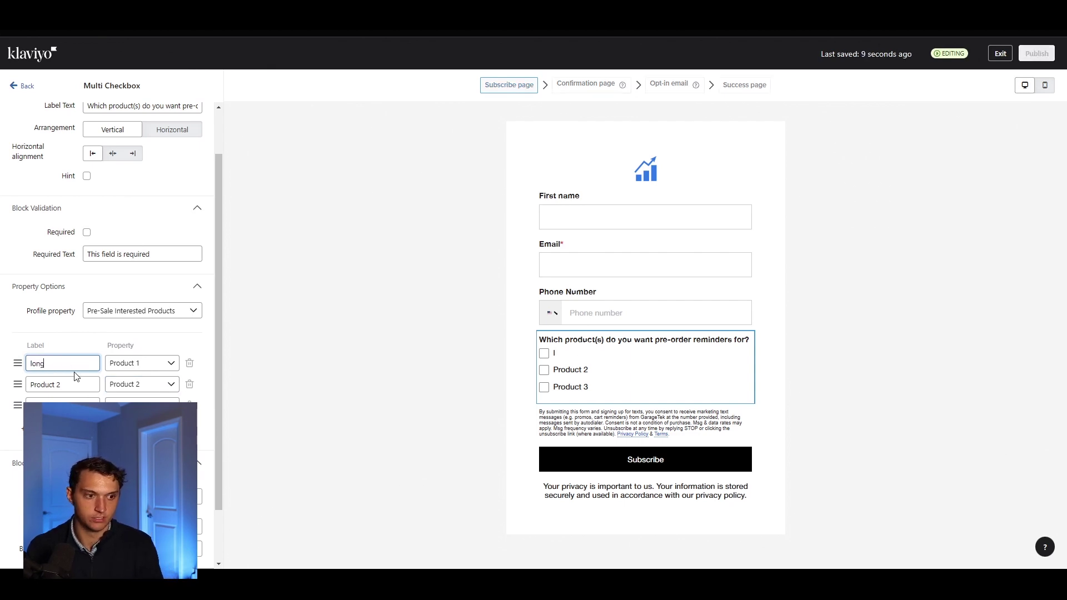
pyautogui.write(' er product name here...')
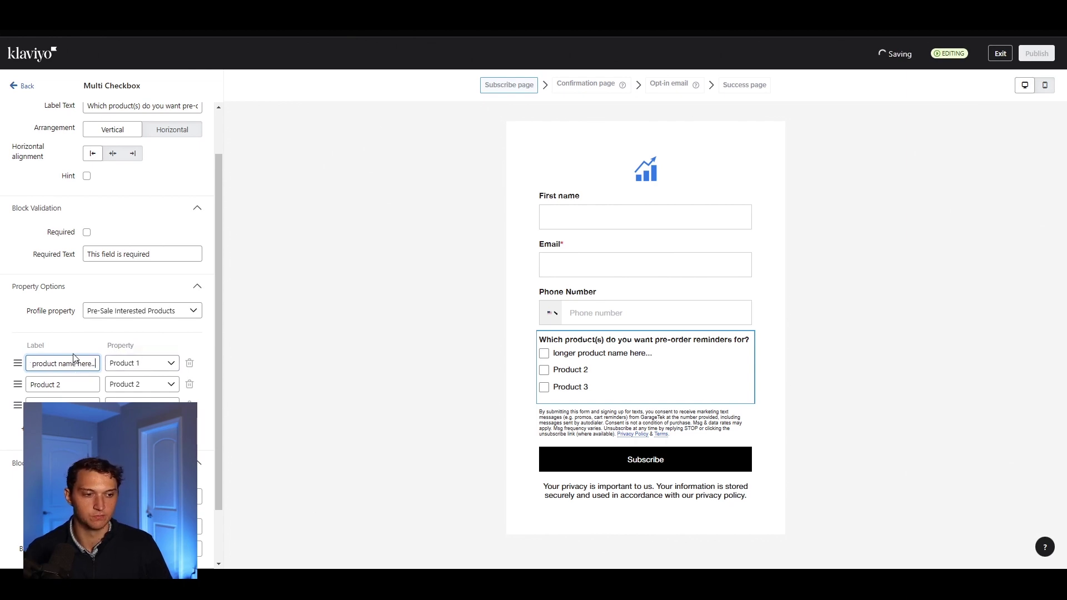
pyautogui.hotkey('ctrl', 'a')
pyautogui.write('Product 1')
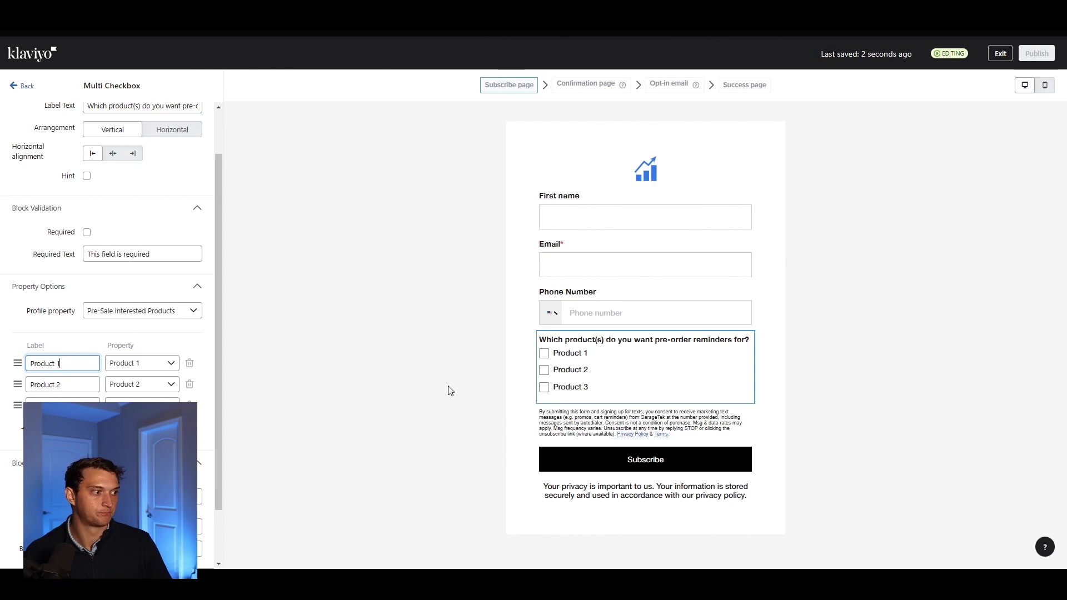
# Add a second multi checkbox block below the product question and delete it again
pyautogui.click(21, 86)
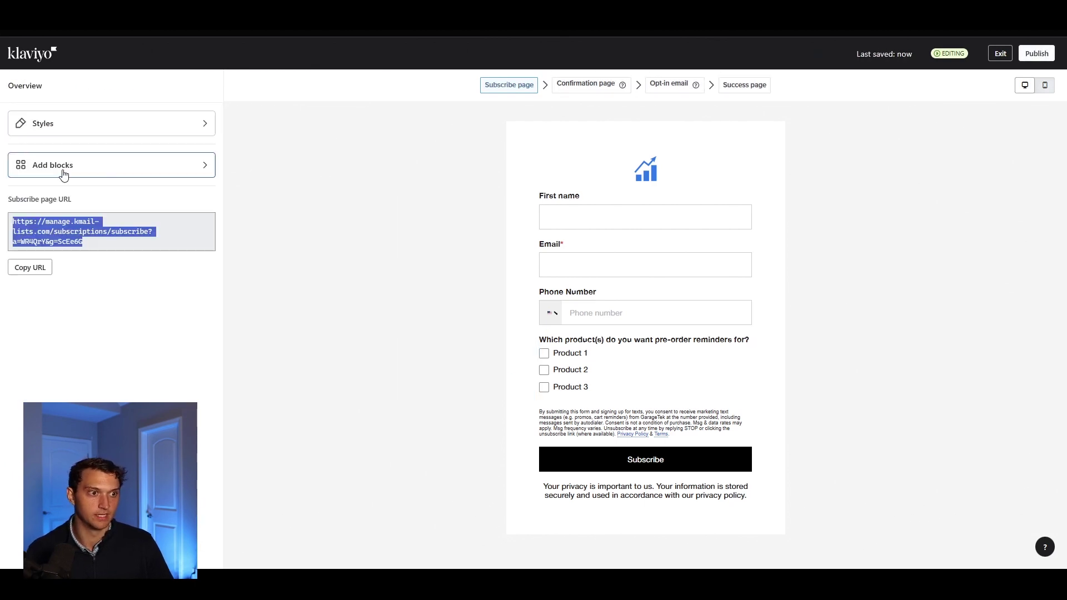
pyautogui.click(88, 165)
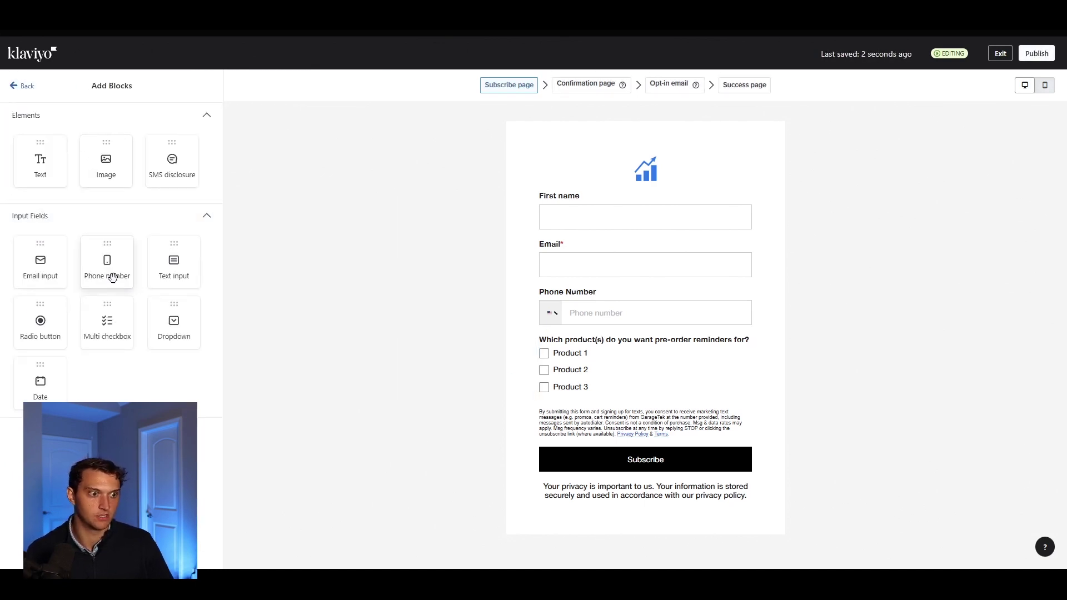
pyautogui.moveTo(108, 319); pyautogui.dragTo(643, 443)
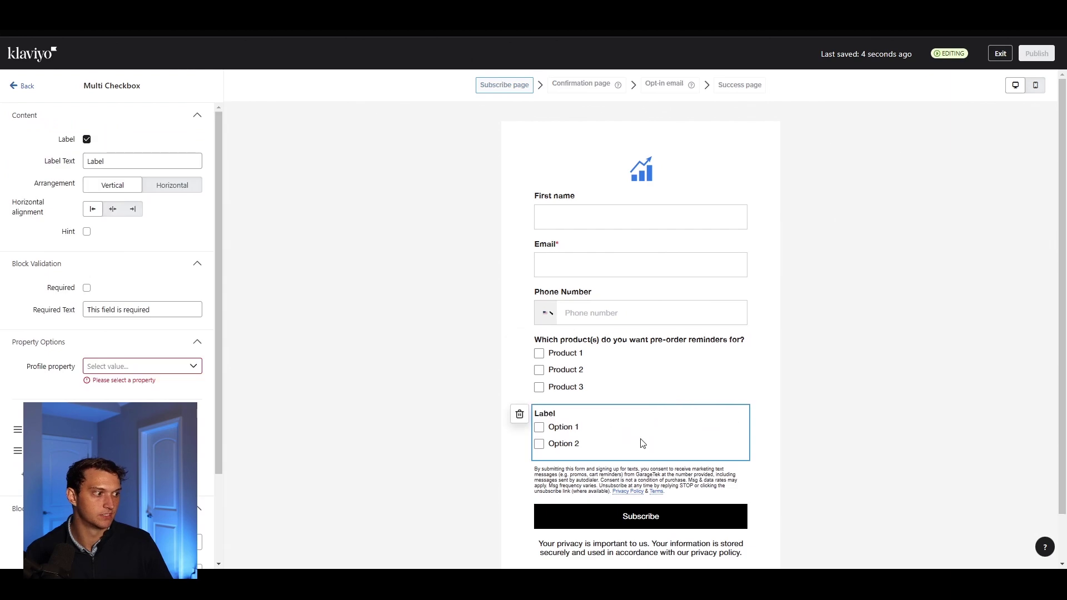
pyautogui.click(601, 343)
pyautogui.click(603, 432)
pyautogui.click(519, 415)
# Try entering "Pre-Sale INterste" as a profile property for the product checkbox question, and clear the entry
pyautogui.click(609, 379)
pyautogui.scroll(-1, 47, 324)
pyautogui.click(144, 315)
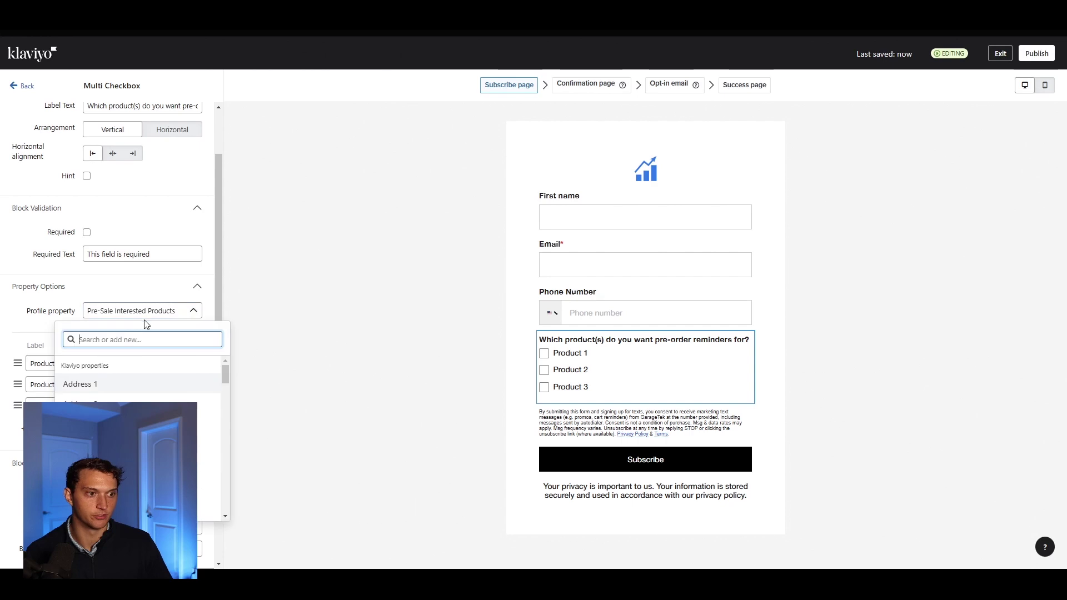
pyautogui.write('Pre')
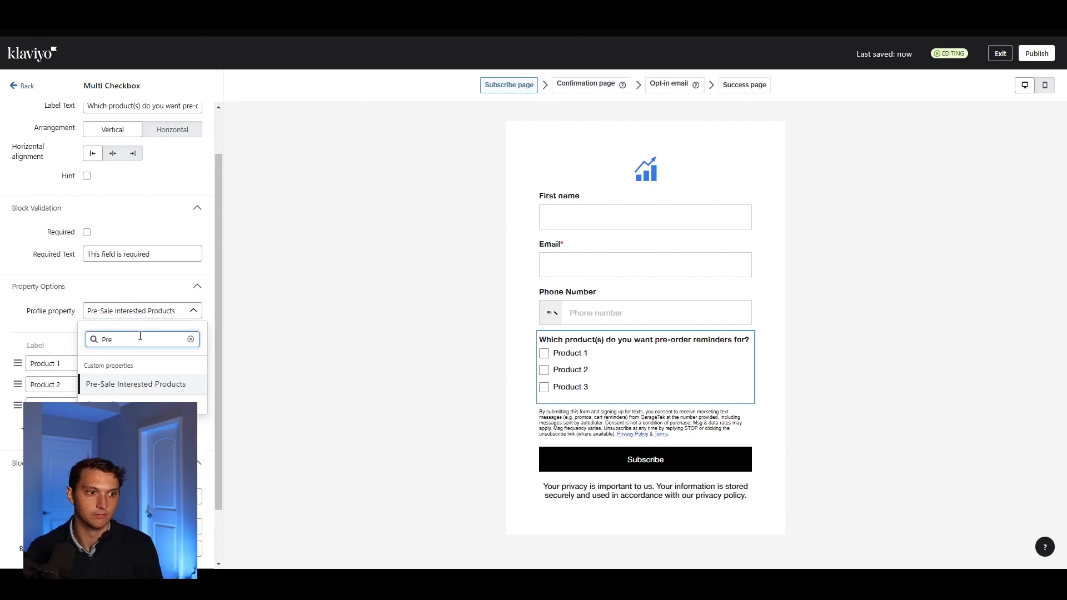
pyautogui.write('-Sale INterste')
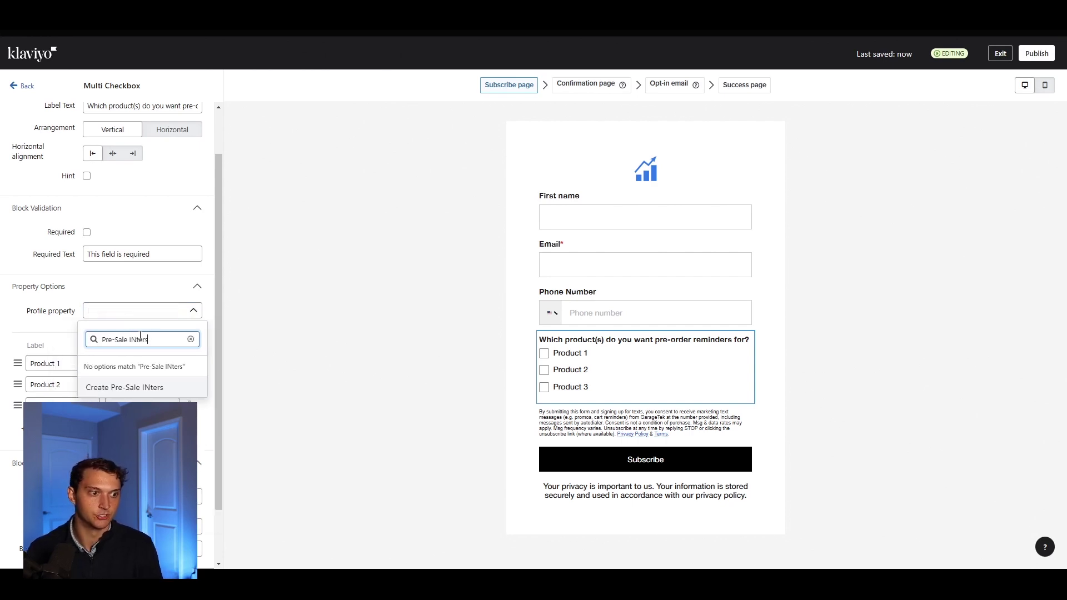
pyautogui.doubleClick(140, 339)
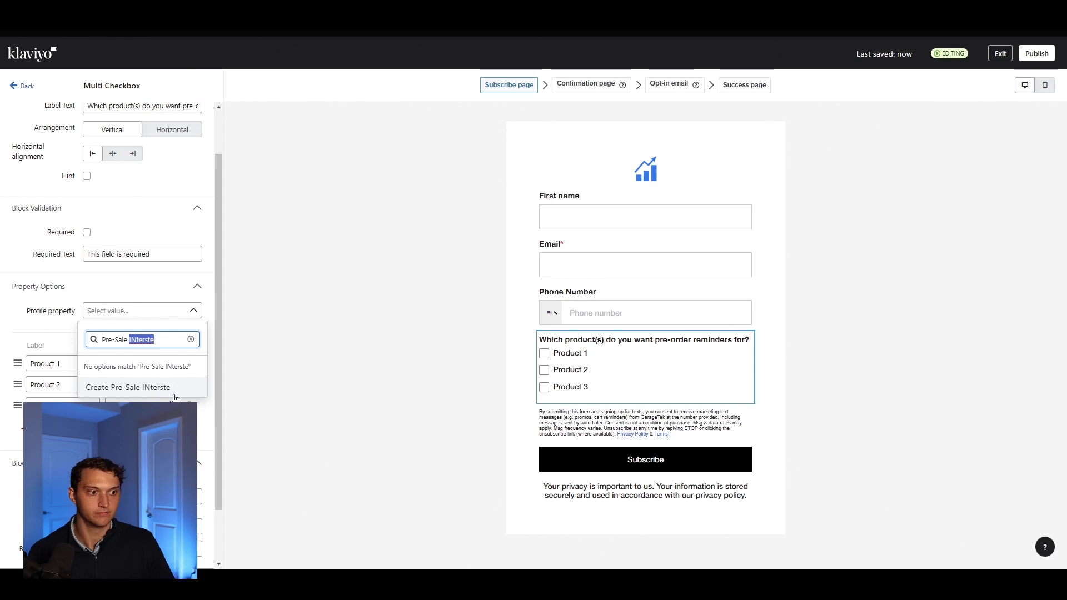
pyautogui.click(191, 339)
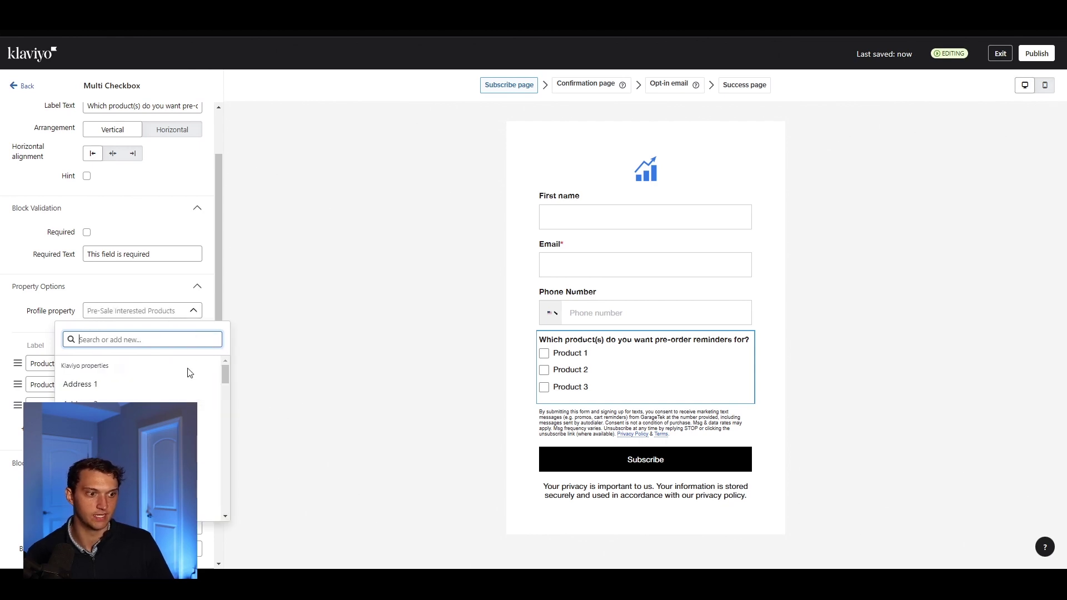
# Keep Pre-Sale Interested Products as the checkbox question's profile property and publish the subscribe page
pyautogui.click(103, 299)
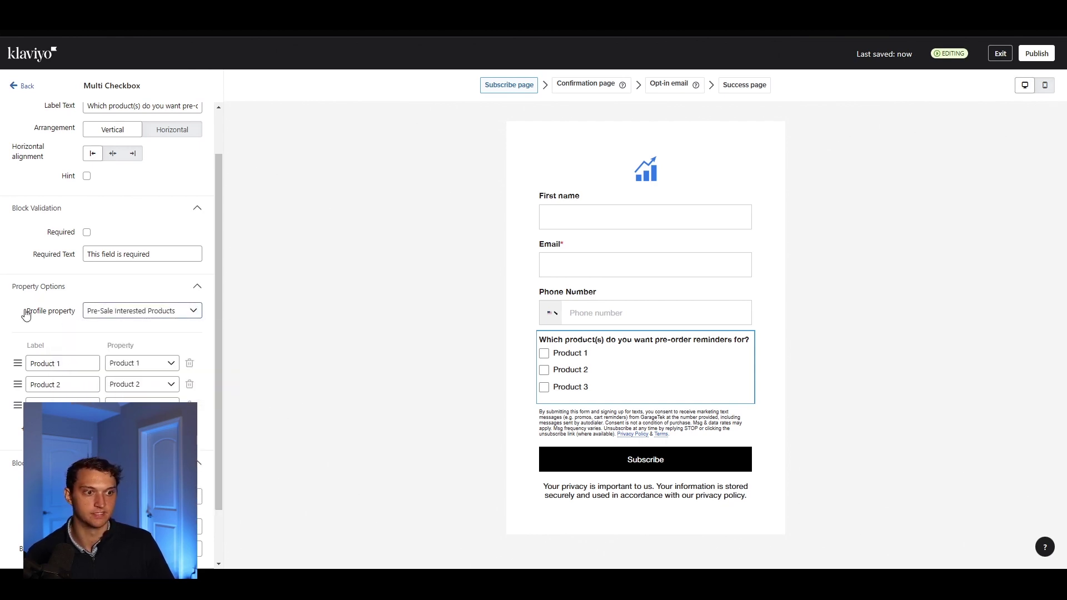
pyautogui.moveTo(25, 314); pyautogui.dragTo(75, 318)
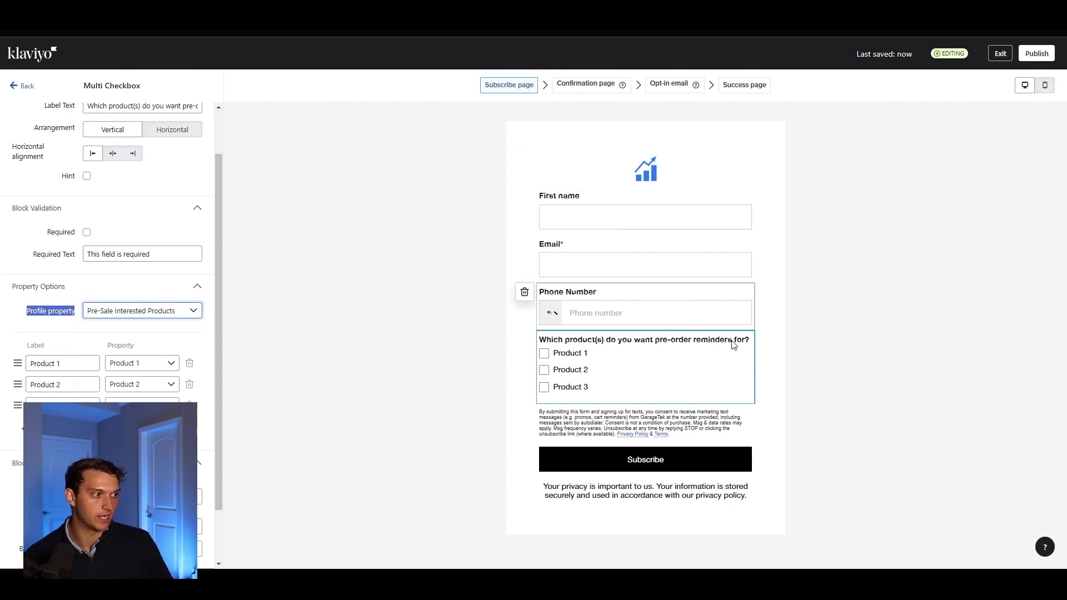
pyautogui.click(1037, 54)
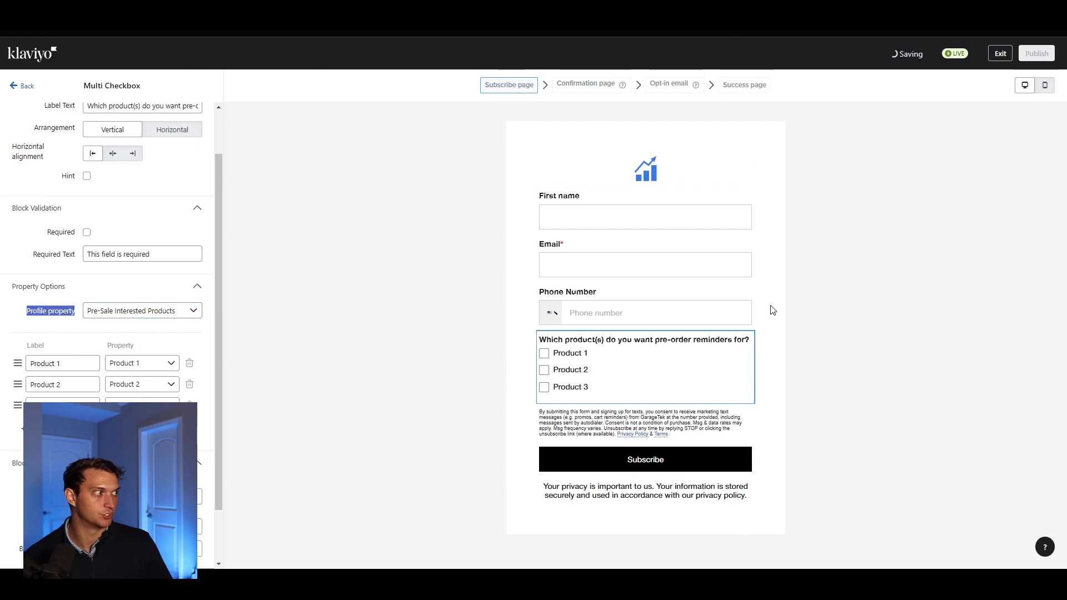
# Copy the subscribe page URL from the editor's overview and open it in a new browser tab
pyautogui.click(22, 86)
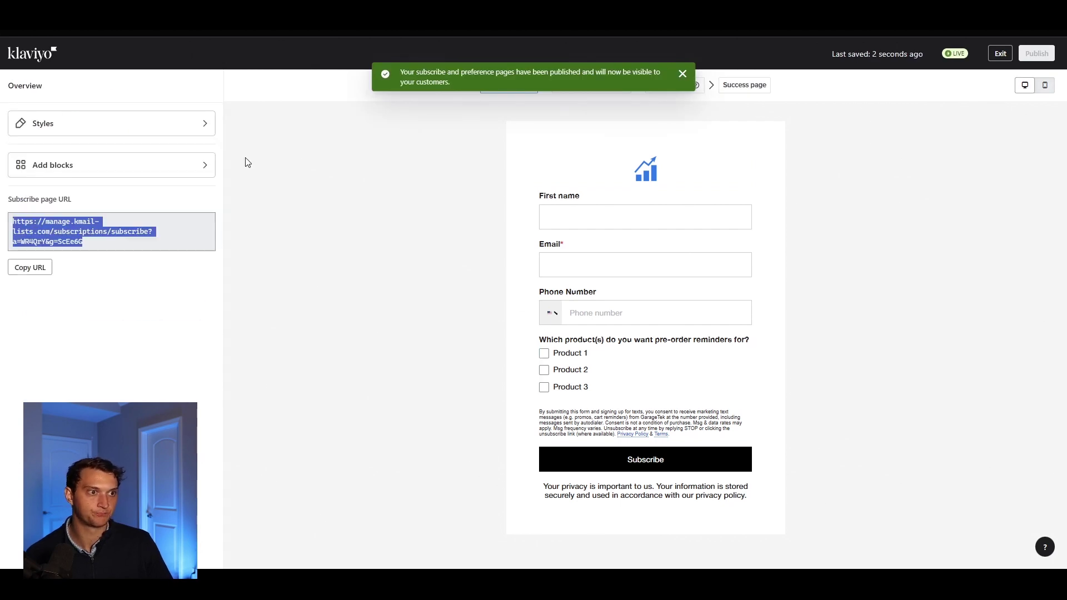
pyautogui.click(56, 228)
pyautogui.moveTo(14, 220); pyautogui.dragTo(200, 248)
pyautogui.hotkey('ctrl', 'c')
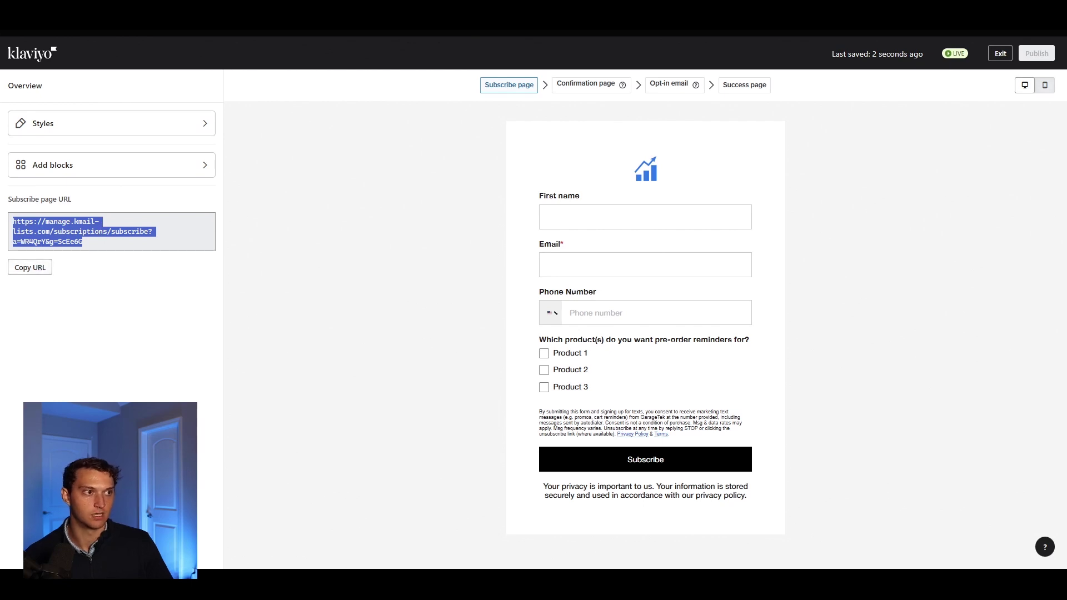
pyautogui.hotkey('ctrl', 't')
pyautogui.hotkey('ctrl', 'v')
pyautogui.press('Return')
pyautogui.click(520, 226)
pyautogui.click(548, 265)
pyautogui.click(543, 179)
pyautogui.click(545, 263)
pyautogui.click(543, 178)
pyautogui.click(543, 176)
pyautogui.click(540, 226)
pyautogui.click(524, 171)
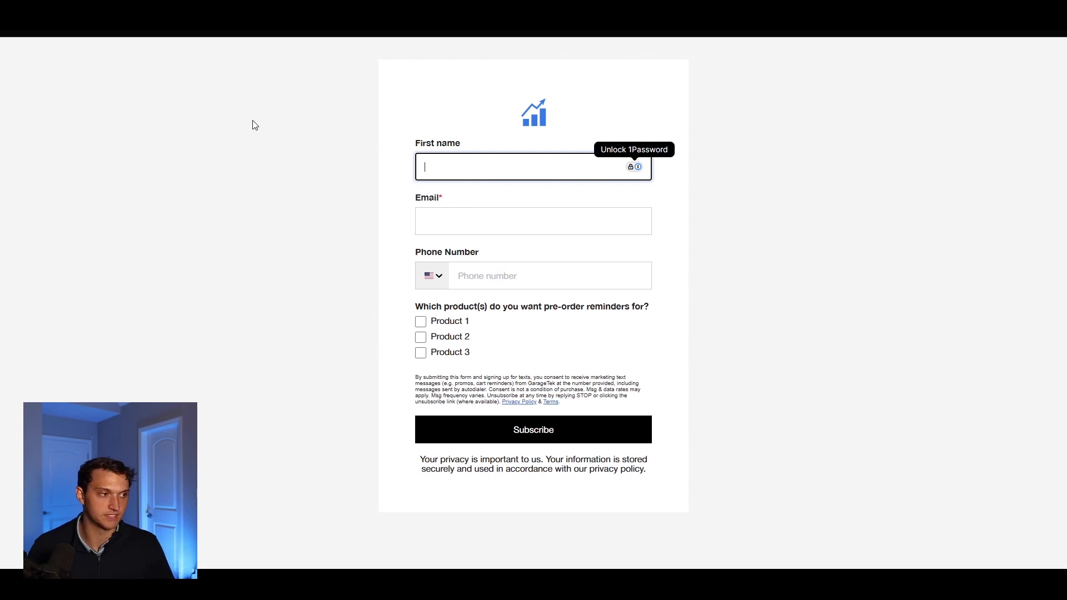
pyautogui.click(537, 222)
pyautogui.click(519, 174)
pyautogui.click(523, 226)
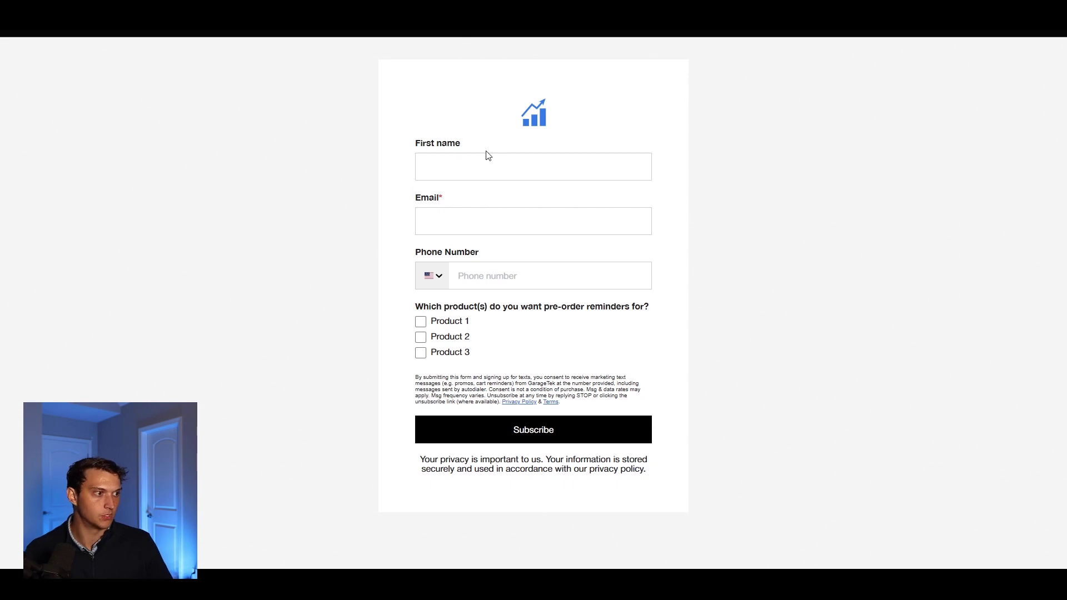
# Subscribe through the live form with first name TEST2, a test e-mail address, and Product 1 and Product 2 checked
pyautogui.click(478, 166)
pyautogui.write('T')
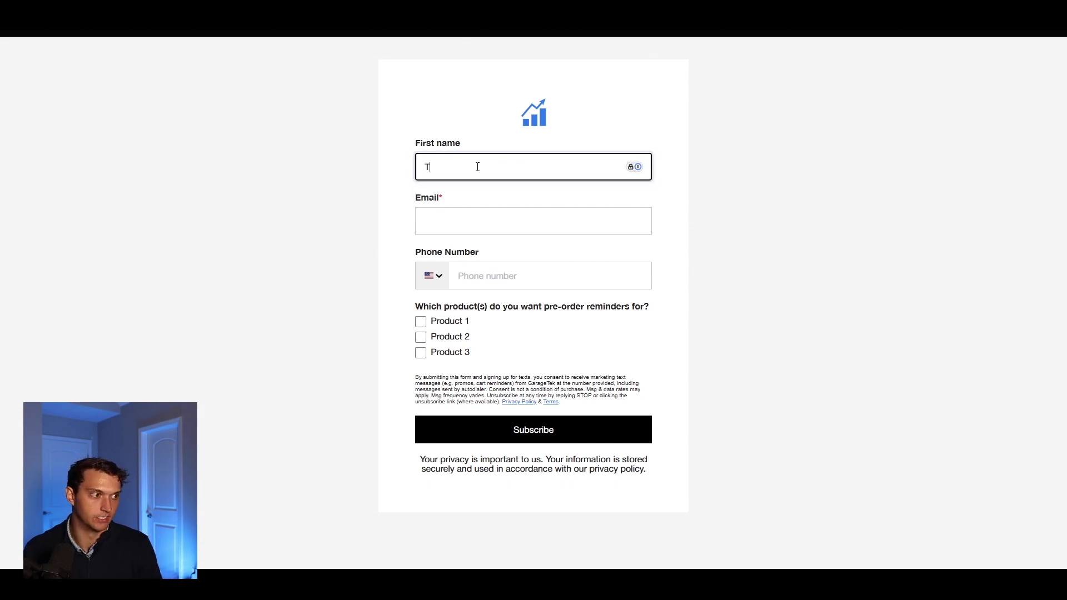
pyautogui.press('Tab')
pyautogui.write('test2@gmai')
pyautogui.write('.com')
pyautogui.press('BackSpace')
pyautogui.press('BackSpace')
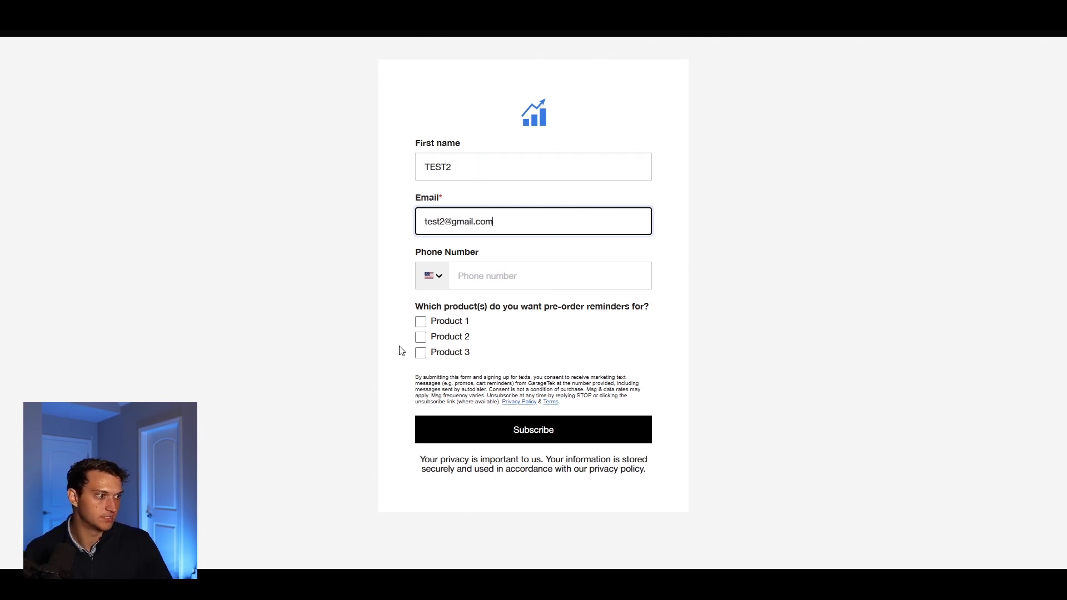
pyautogui.click(429, 324)
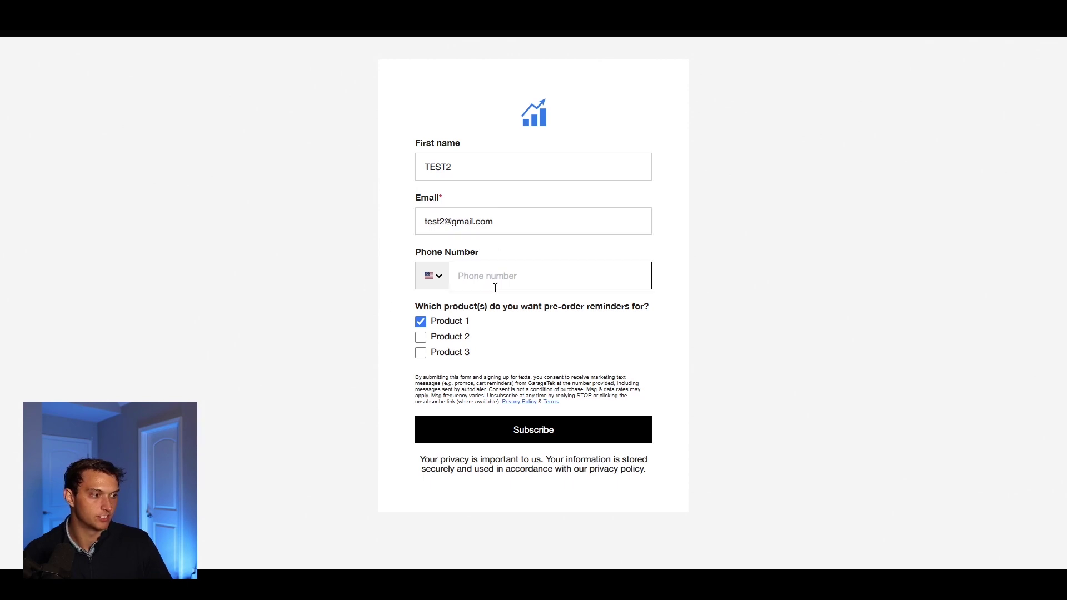
pyautogui.click(449, 336)
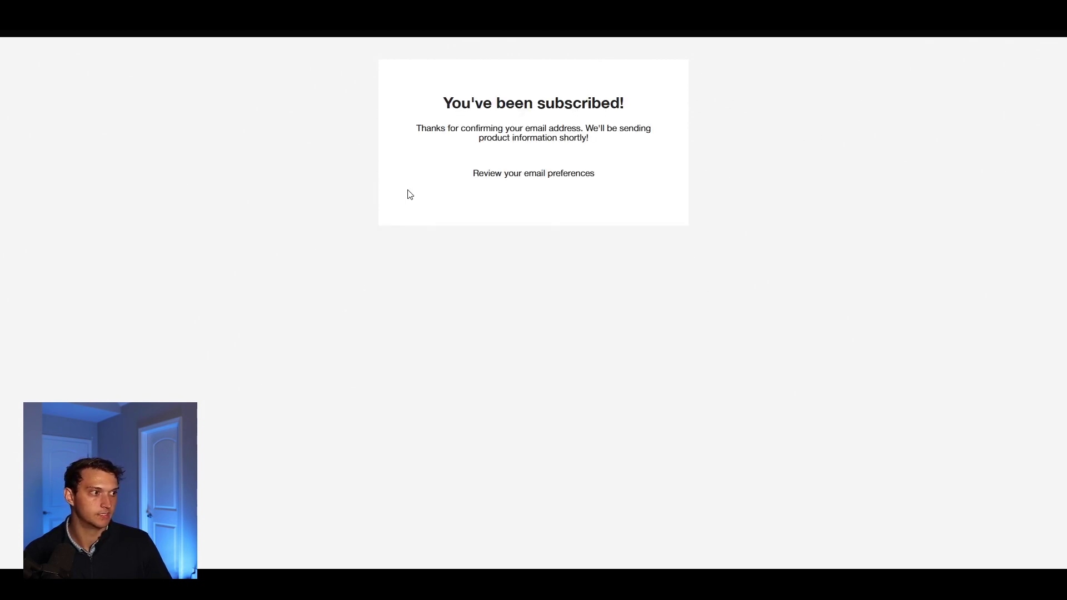
# Read the message and the e-mail preferences link on the page displayed after subscribing
pyautogui.moveTo(495, 107); pyautogui.dragTo(749, 189)
pyautogui.moveTo(449, 101); pyautogui.dragTo(645, 183)
pyautogui.click(645, 184)
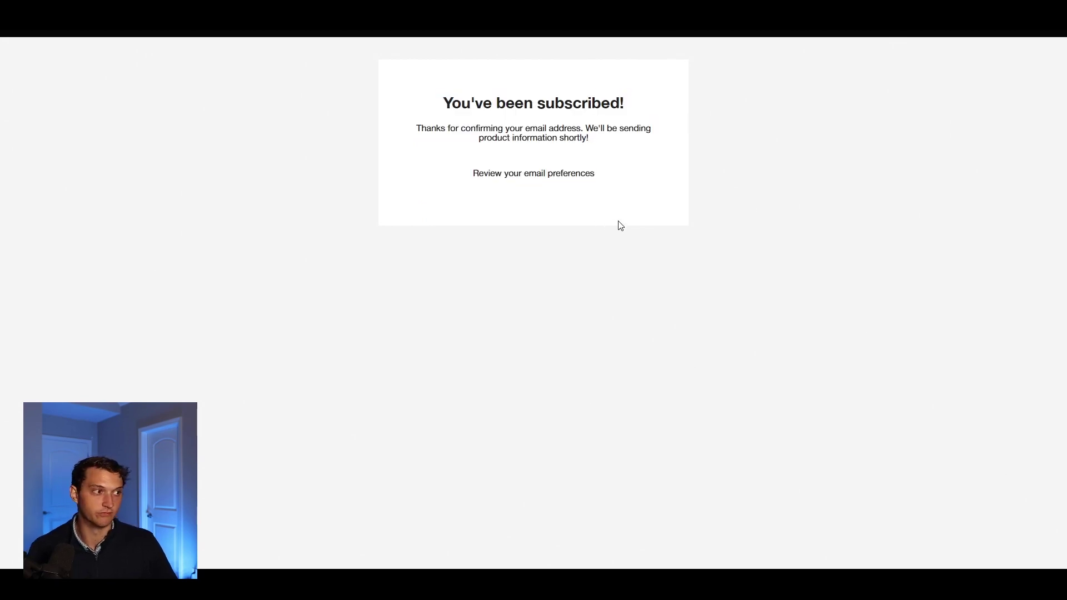
pyautogui.moveTo(591, 171); pyautogui.dragTo(517, 147)
# Return to the page editor and inspect the success page's heading, text and preferences button
pyautogui.click(402, 51)
pyautogui.click(248, 32)
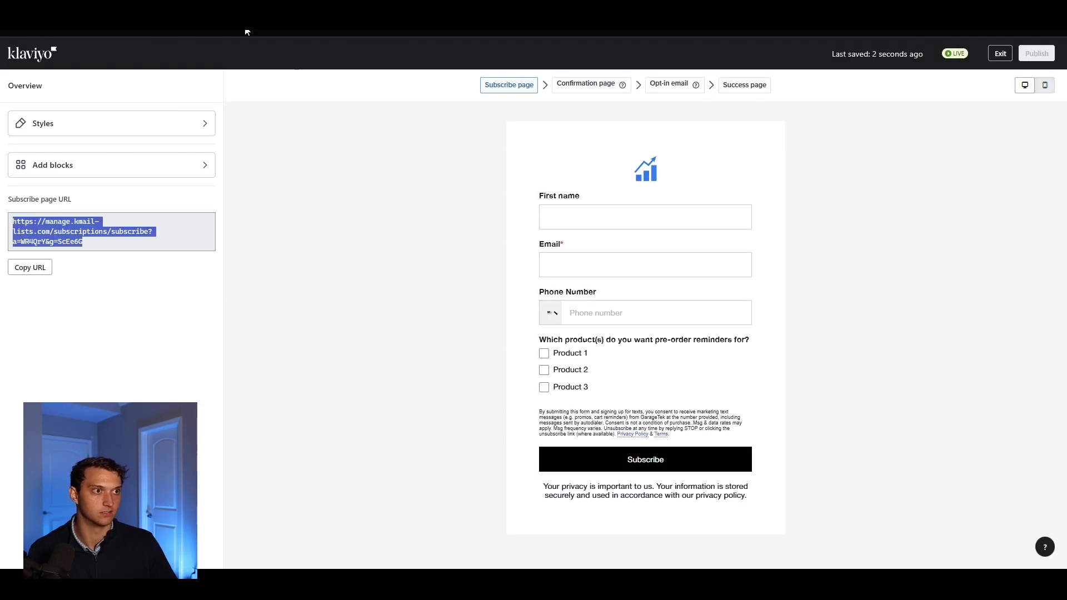
pyautogui.click(747, 84)
pyautogui.click(656, 161)
pyautogui.click(620, 185)
pyautogui.click(636, 228)
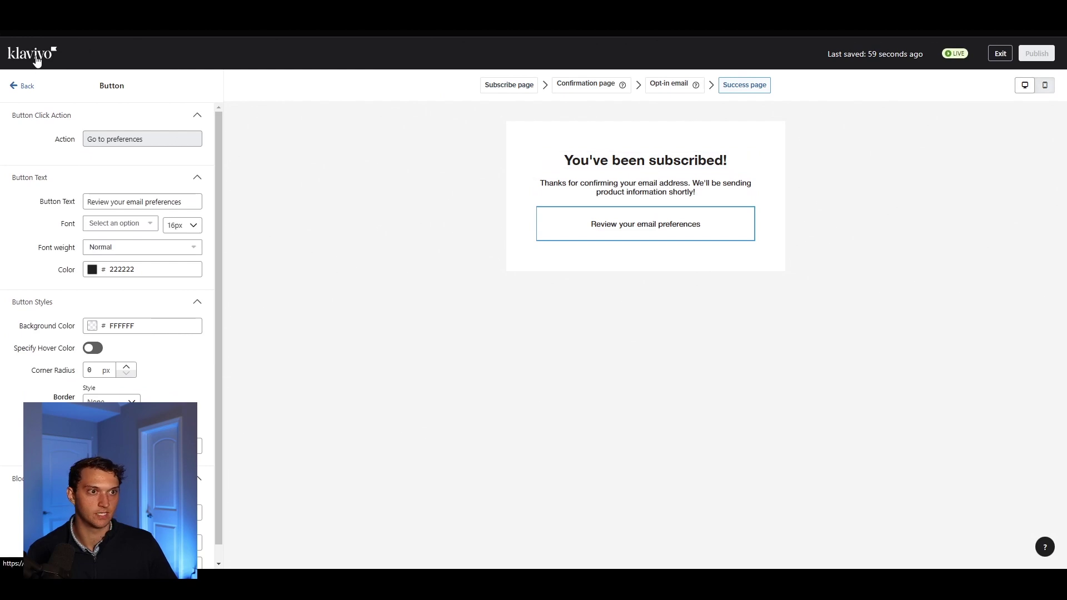
pyautogui.click(23, 90)
# Leave the page editor and check the Pre-Order List's members for the TEST2 test subscriber
pyautogui.click(44, 60)
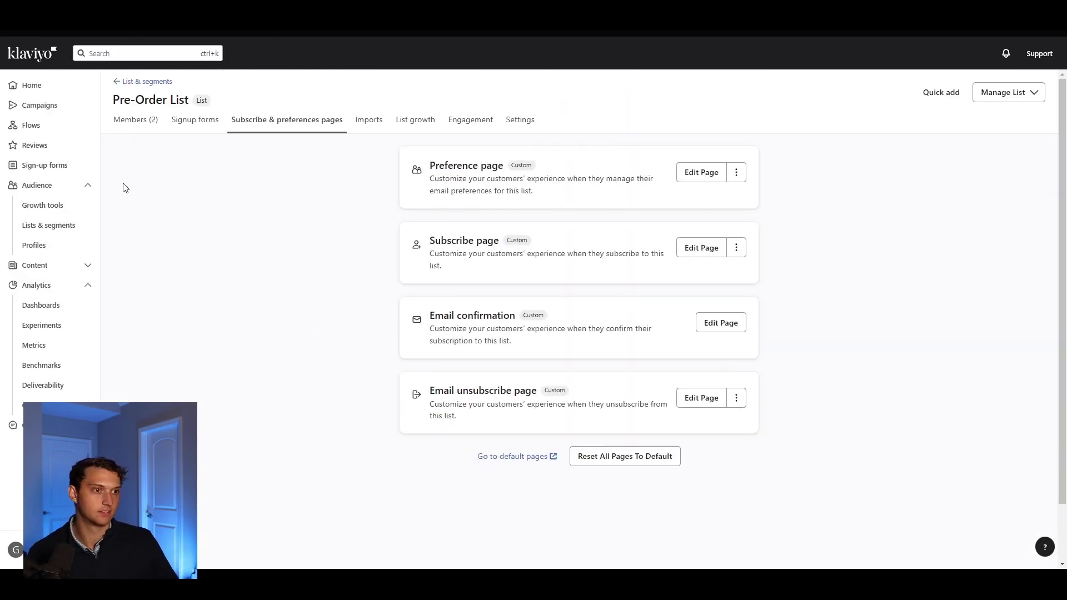
pyautogui.click(85, 226)
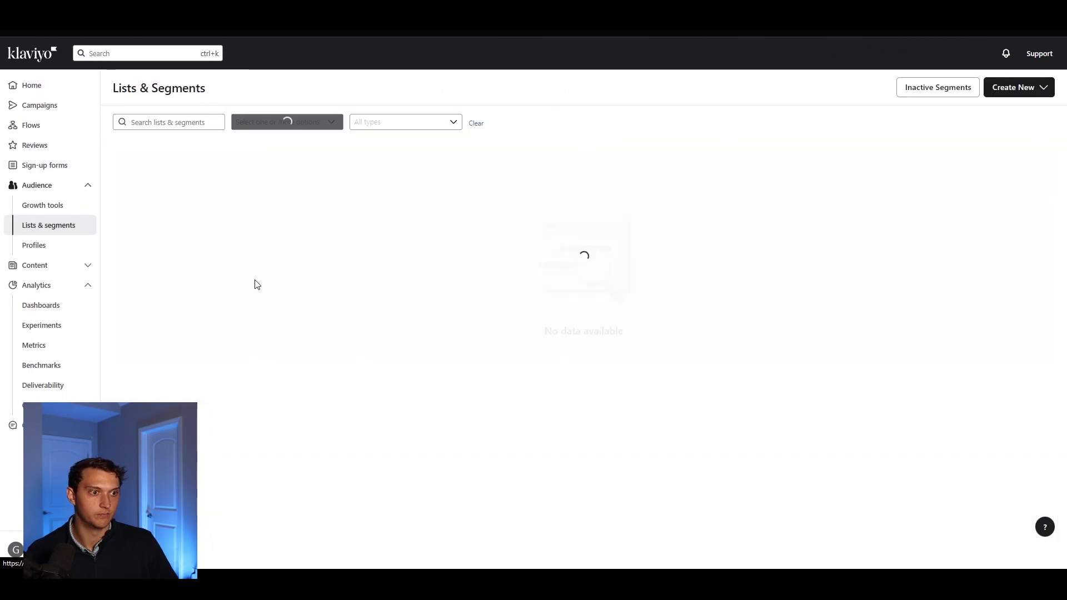
pyautogui.moveTo(267, 301); pyautogui.dragTo(172, 303)
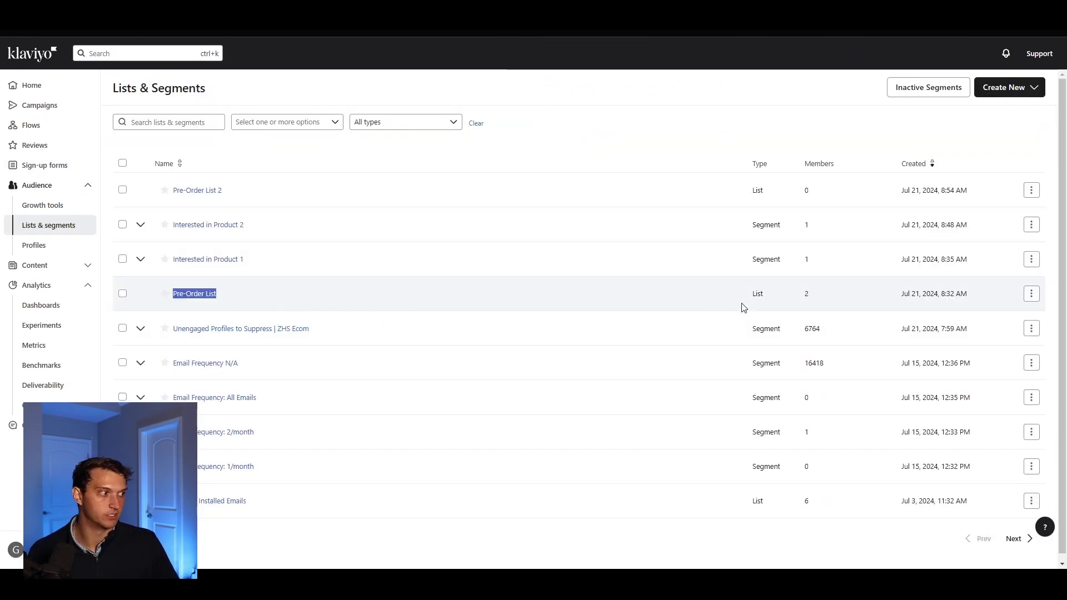
pyautogui.click(820, 300)
pyautogui.click(194, 295)
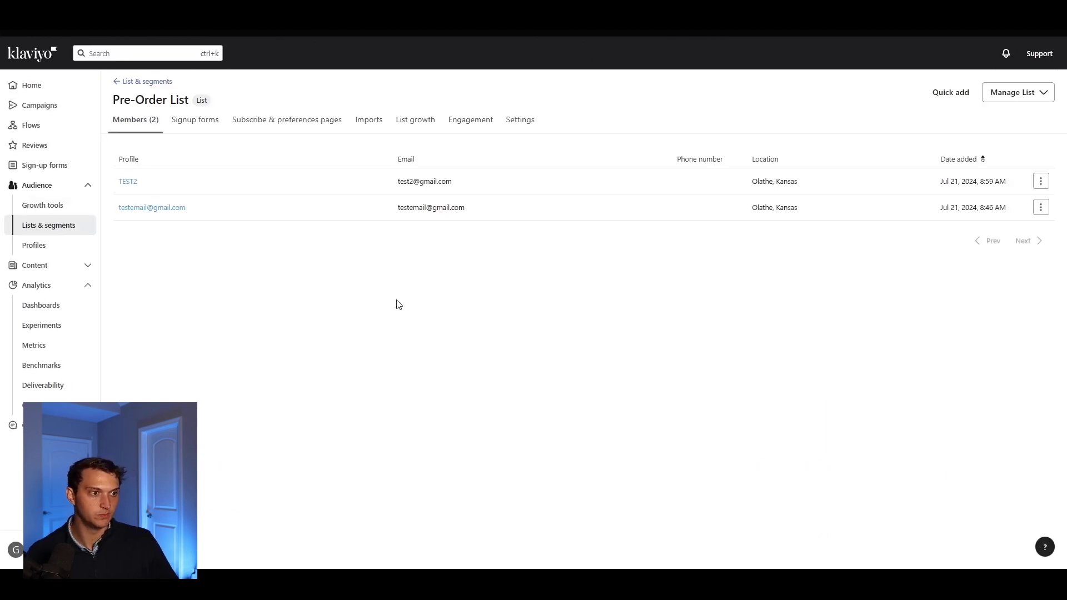
pyautogui.moveTo(190, 185); pyautogui.dragTo(126, 181)
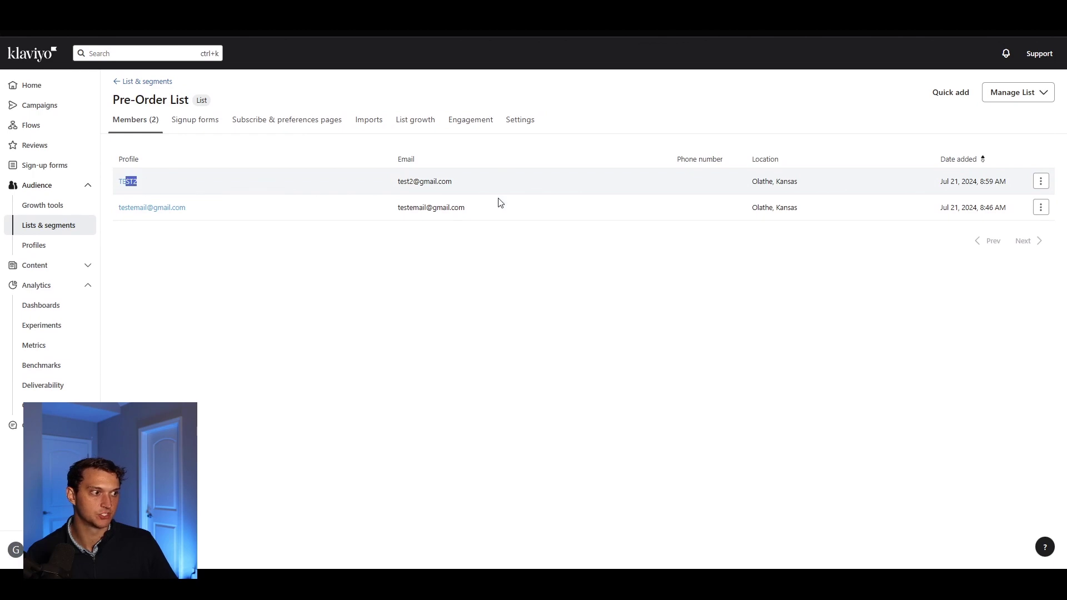
# Open the Pre-Order List's consent settings and review the opt-in process options
pyautogui.click(56, 228)
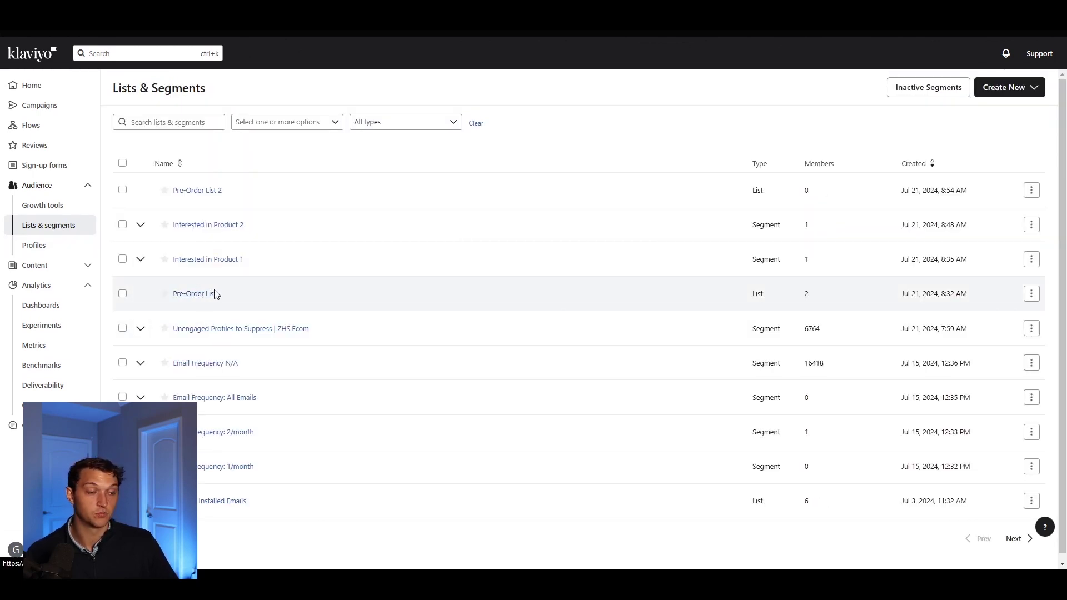
pyautogui.click(195, 294)
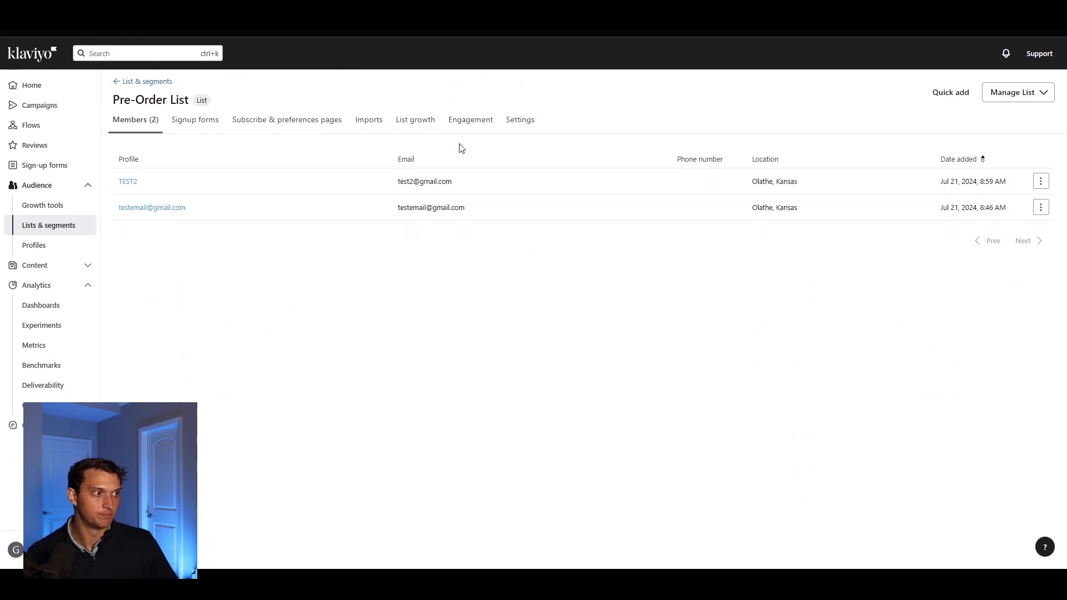
pyautogui.click(521, 121)
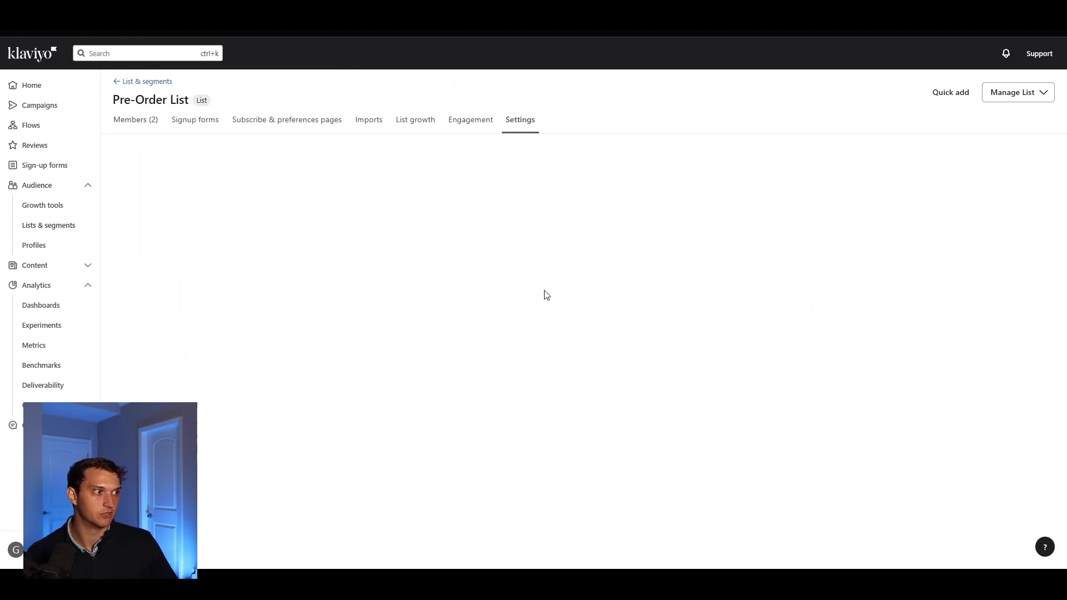
pyautogui.click(367, 188)
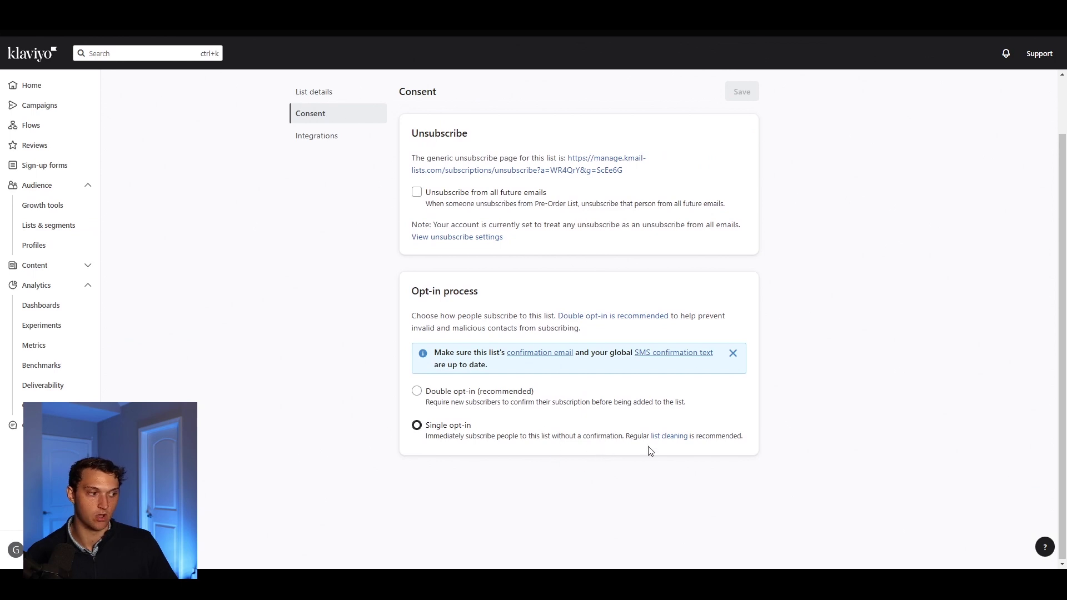
pyautogui.scroll(2, 787, 460)
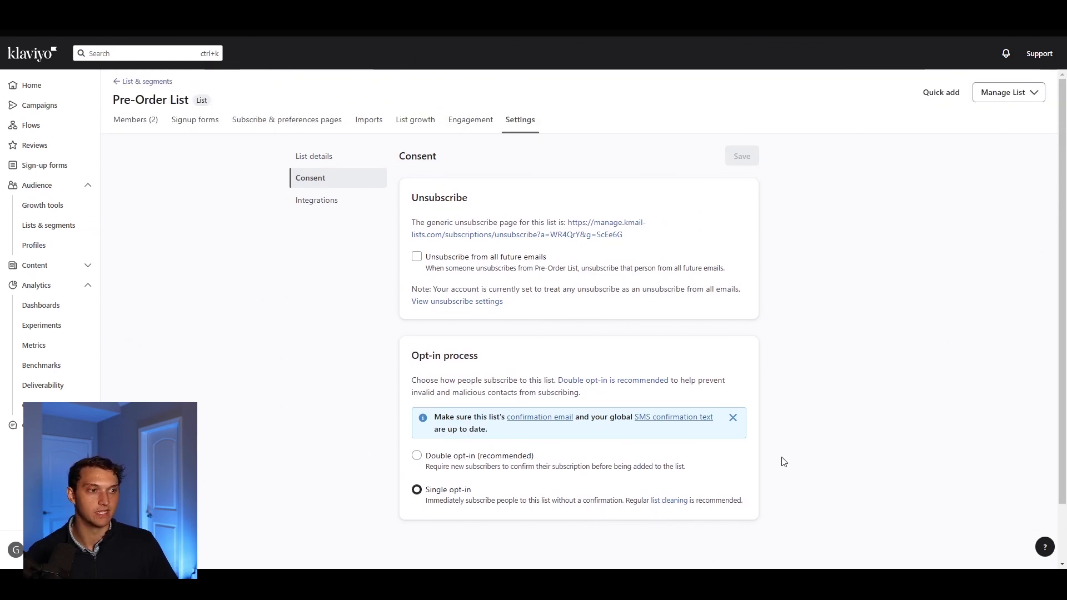
pyautogui.scroll(-2, 781, 462)
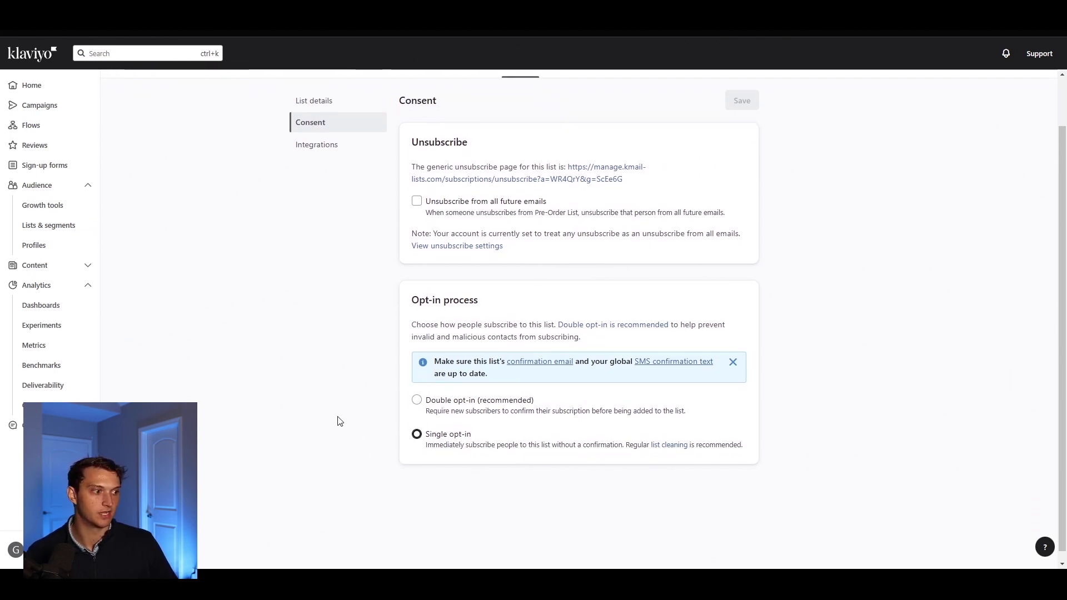
pyautogui.scroll(2, 340, 421)
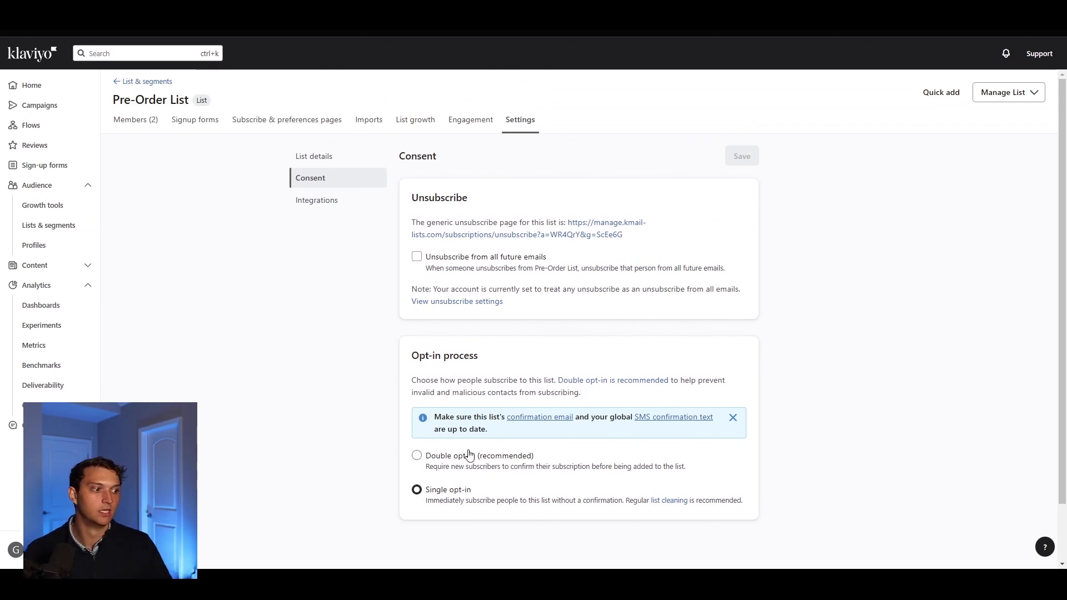
# Set the list's opt-in process to Single opt-in after trying Double opt-in, and save the settings
pyautogui.click(416, 456)
pyautogui.click(444, 492)
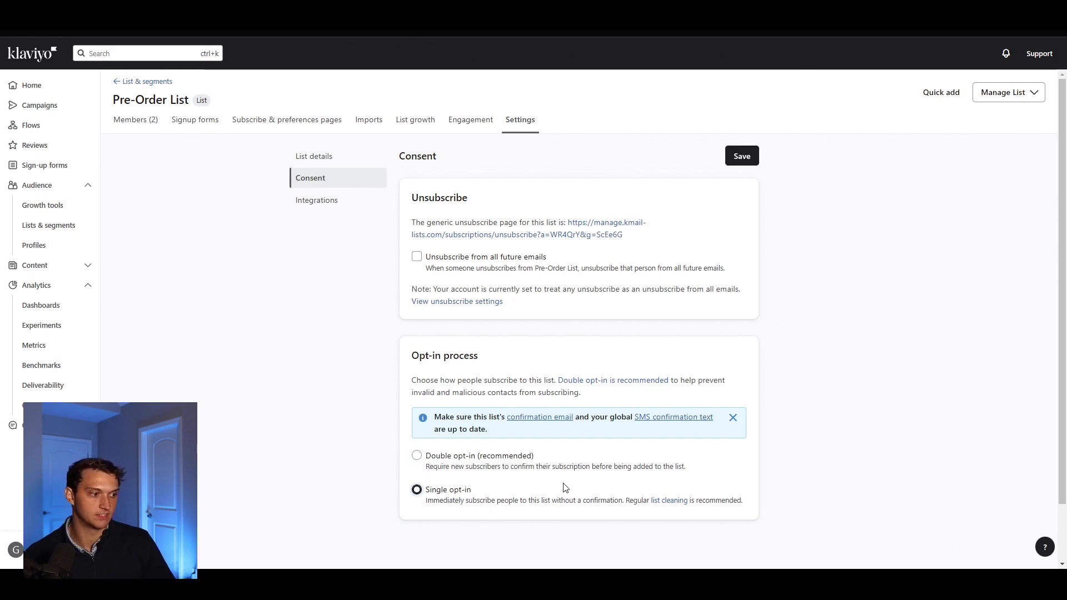
pyautogui.click(753, 164)
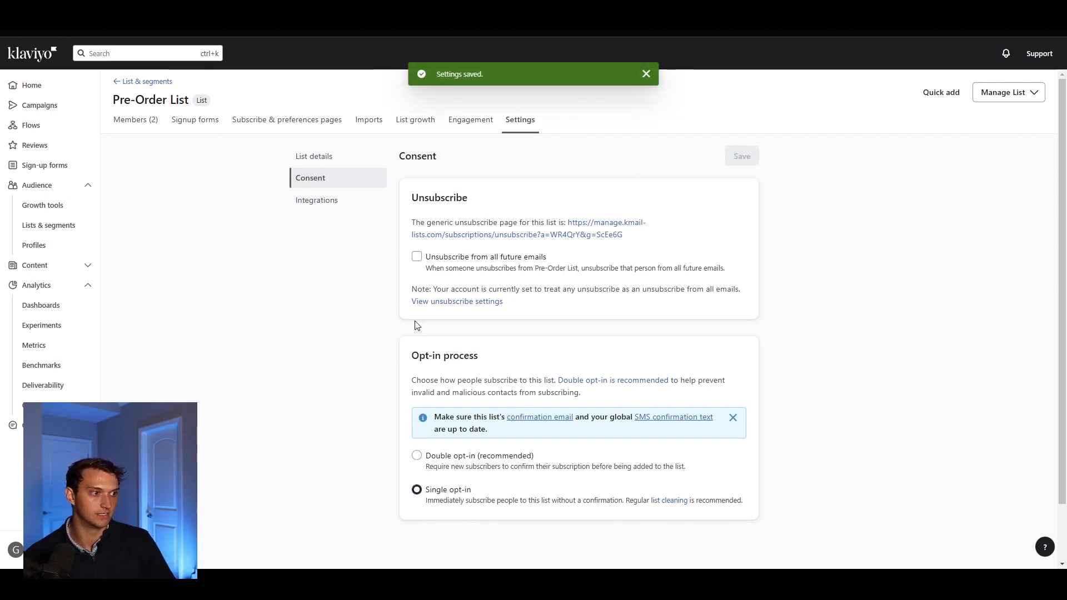
# Go back to the lists overview, reopen the Pre-Order List and open the TEST2 member's profile
pyautogui.moveTo(113, 100); pyautogui.dragTo(189, 99)
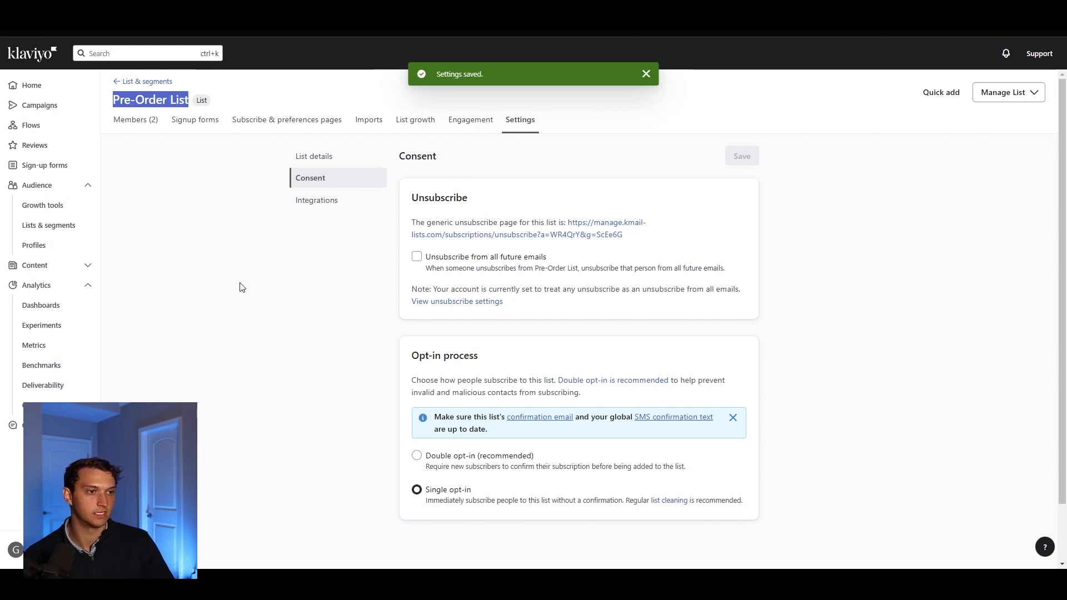
pyautogui.click(159, 81)
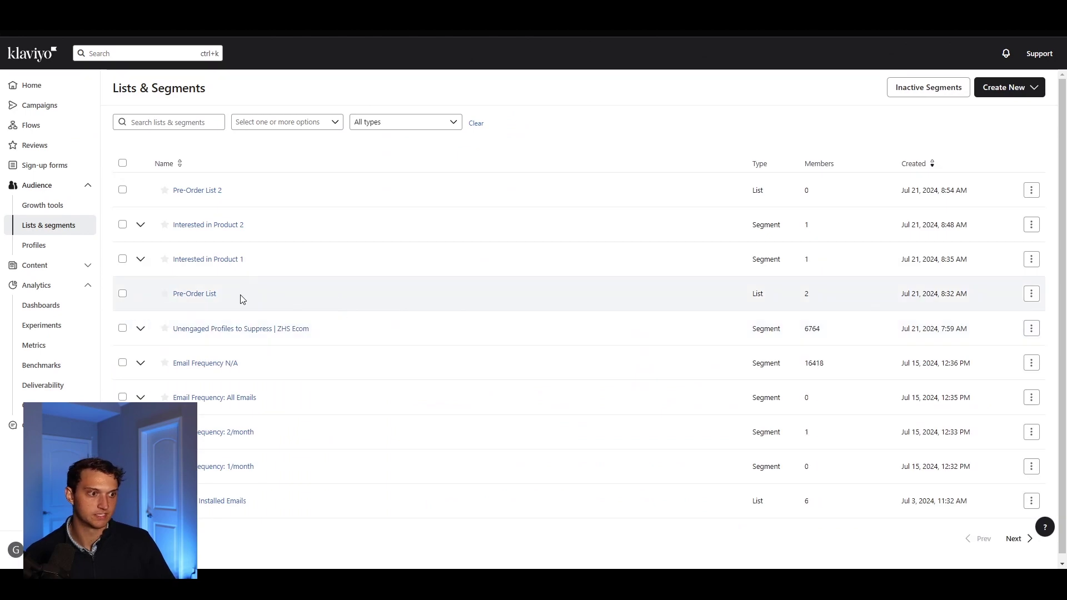
pyautogui.moveTo(241, 298); pyautogui.dragTo(168, 294)
pyautogui.click(254, 296)
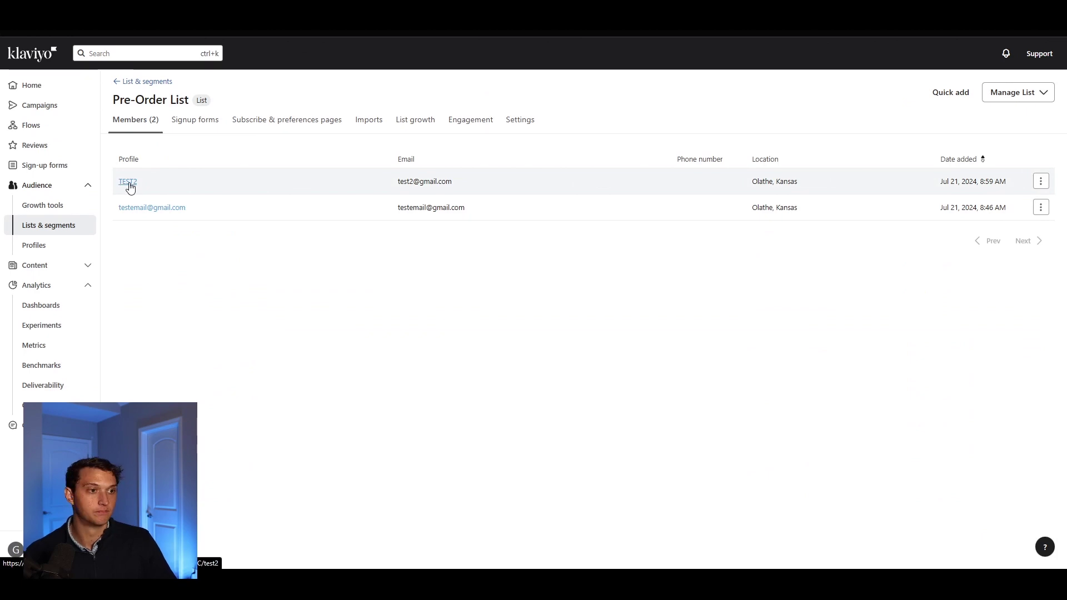
pyautogui.click(128, 182)
# Examine the Pre-Sale Interested Products key and its value among the TEST2 profile's custom properties
pyautogui.scroll(-1, 130, 236)
pyautogui.scroll(-1, 158, 270)
pyautogui.moveTo(181, 298); pyautogui.dragTo(283, 298)
pyautogui.moveTo(173, 190); pyautogui.dragTo(274, 199)
pyautogui.moveTo(182, 298); pyautogui.dragTo(282, 303)
pyautogui.moveTo(398, 310); pyautogui.dragTo(277, 304)
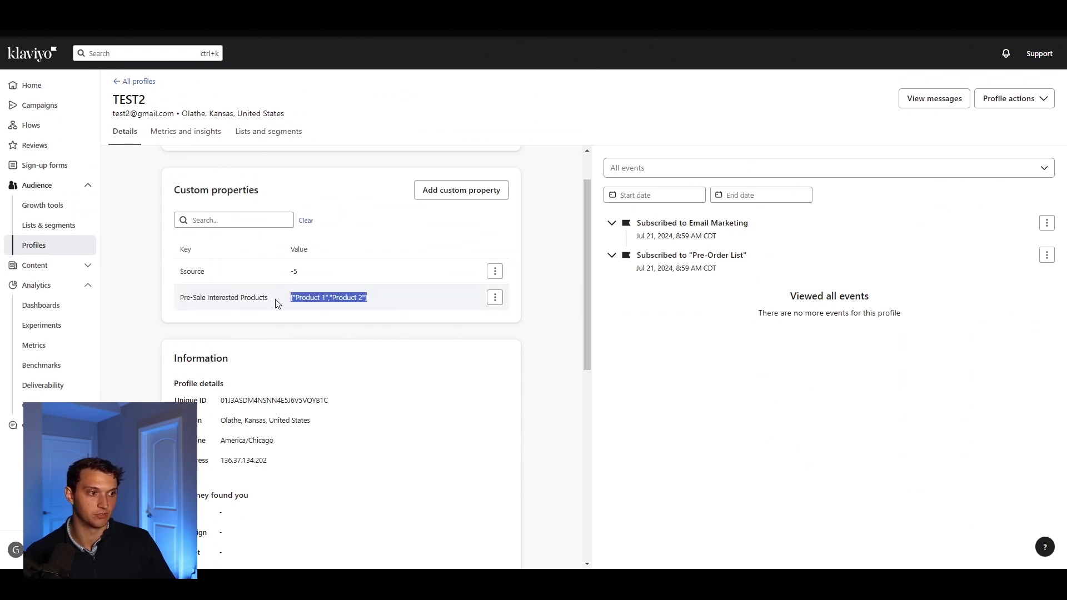
pyautogui.click(335, 298)
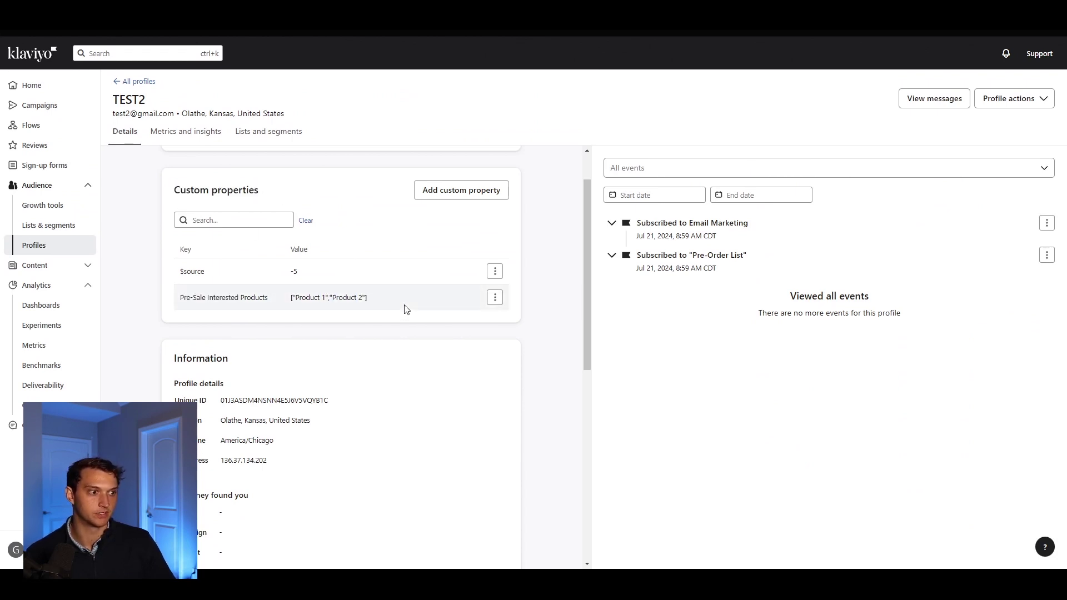
pyautogui.moveTo(405, 306); pyautogui.dragTo(271, 302)
pyautogui.click(304, 302)
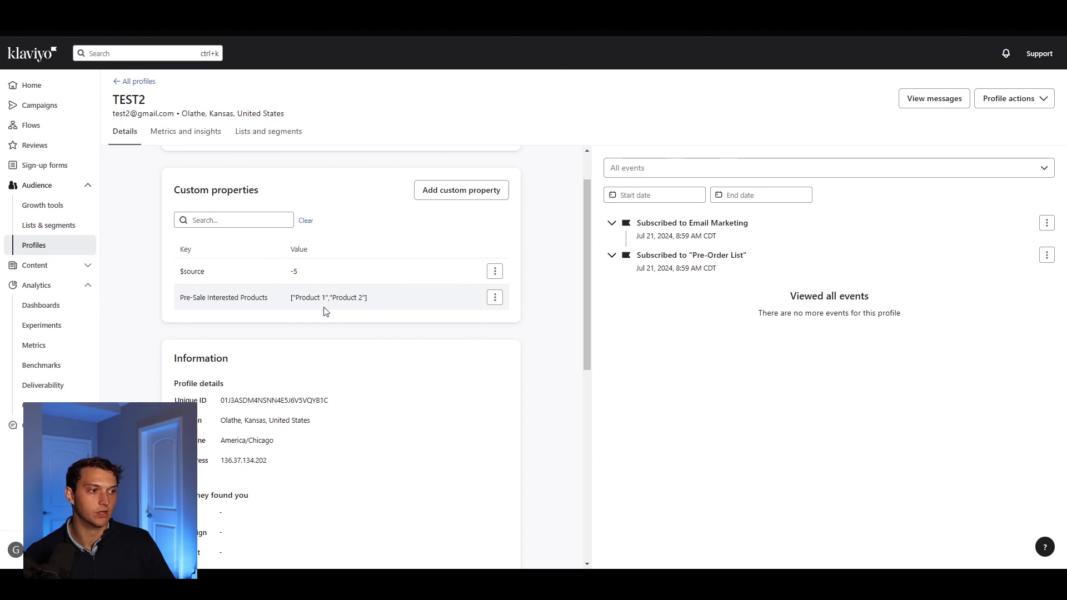
pyautogui.tripleClick(399, 303)
pyautogui.click(399, 303)
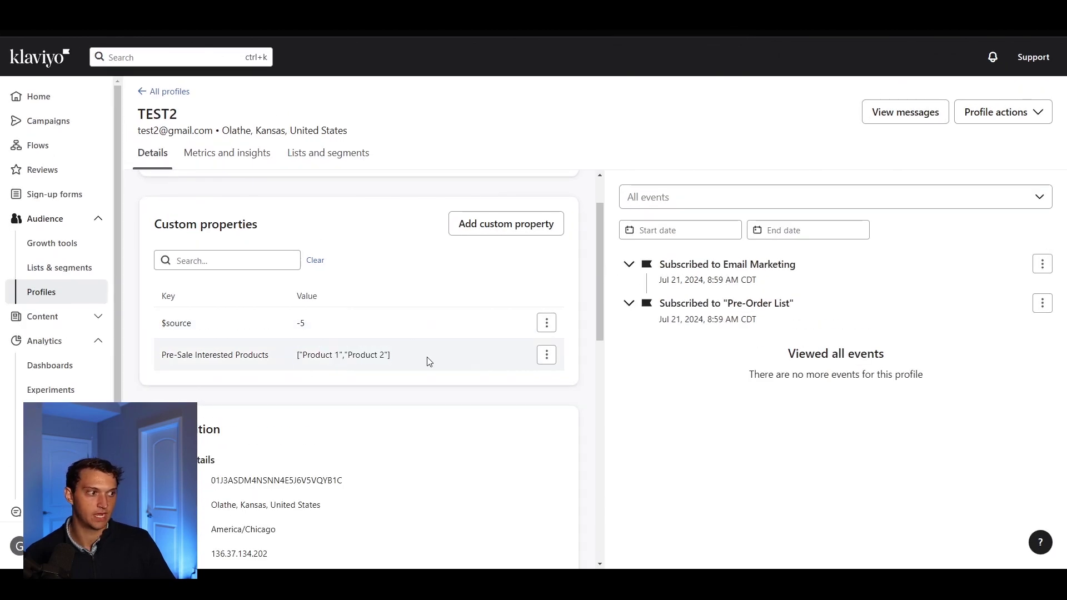
# Go back to the lists and segments overview, check the existing Interested in Product segments and start creating a new segment
pyautogui.click(62, 295)
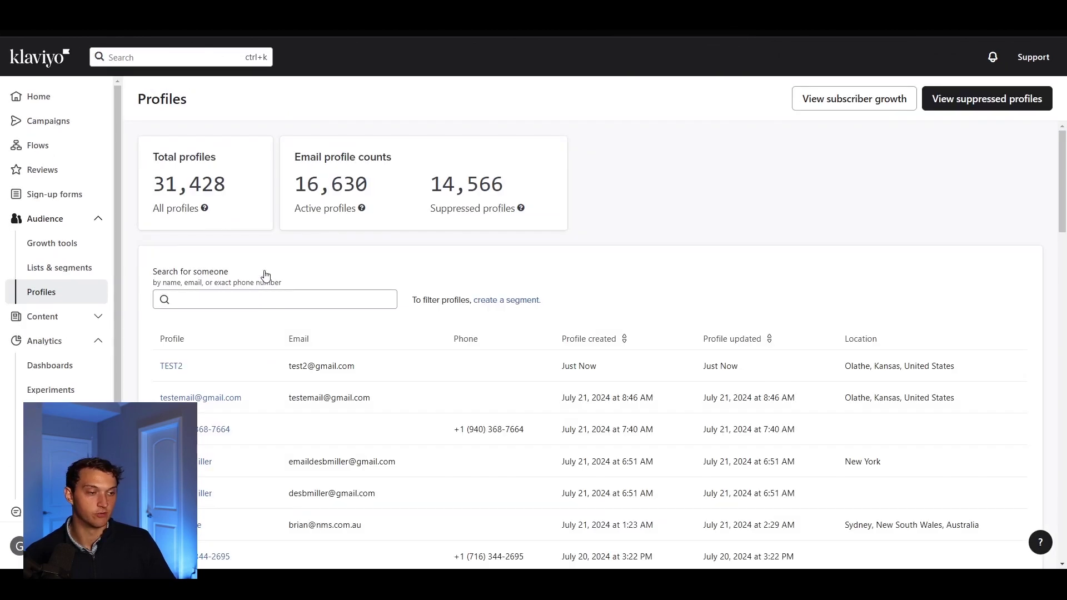
pyautogui.scroll(-1, 278, 311)
pyautogui.click(87, 268)
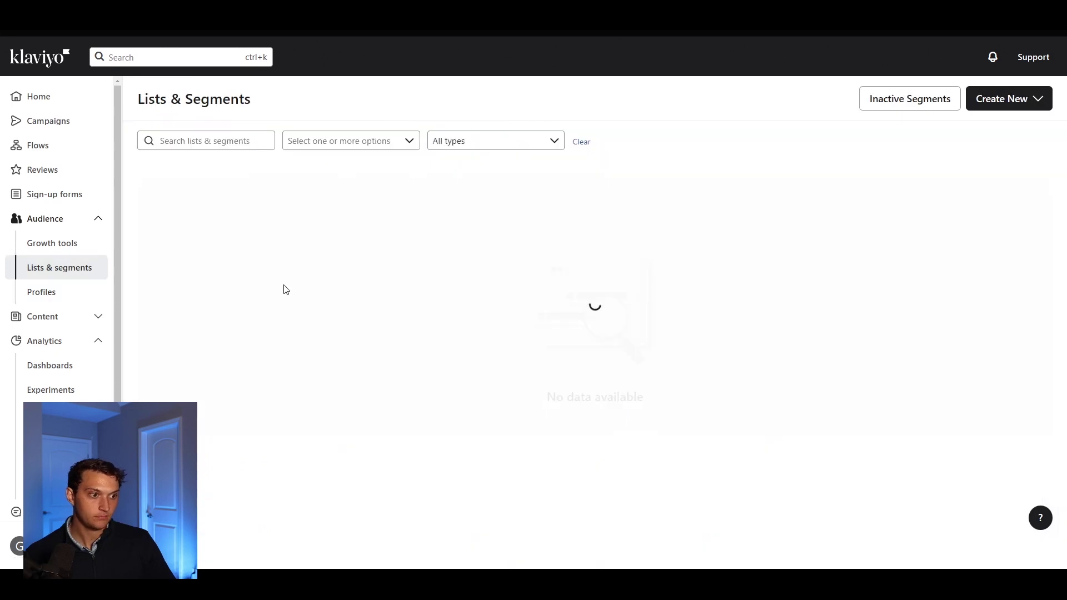
pyautogui.moveTo(348, 276); pyautogui.dragTo(210, 268)
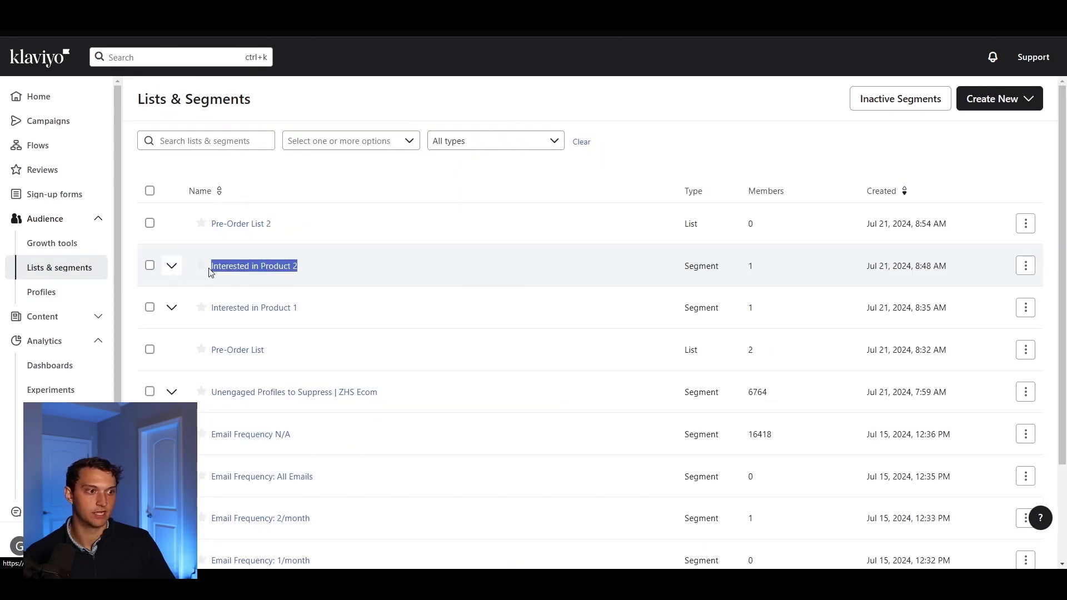
pyautogui.moveTo(358, 313); pyautogui.dragTo(190, 310)
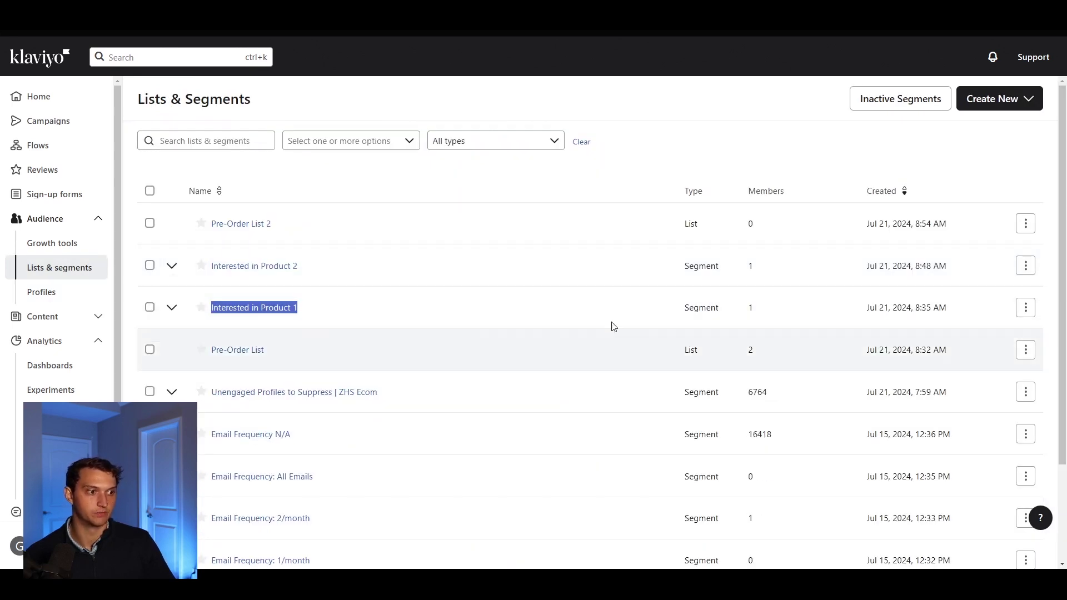
pyautogui.click(1020, 101)
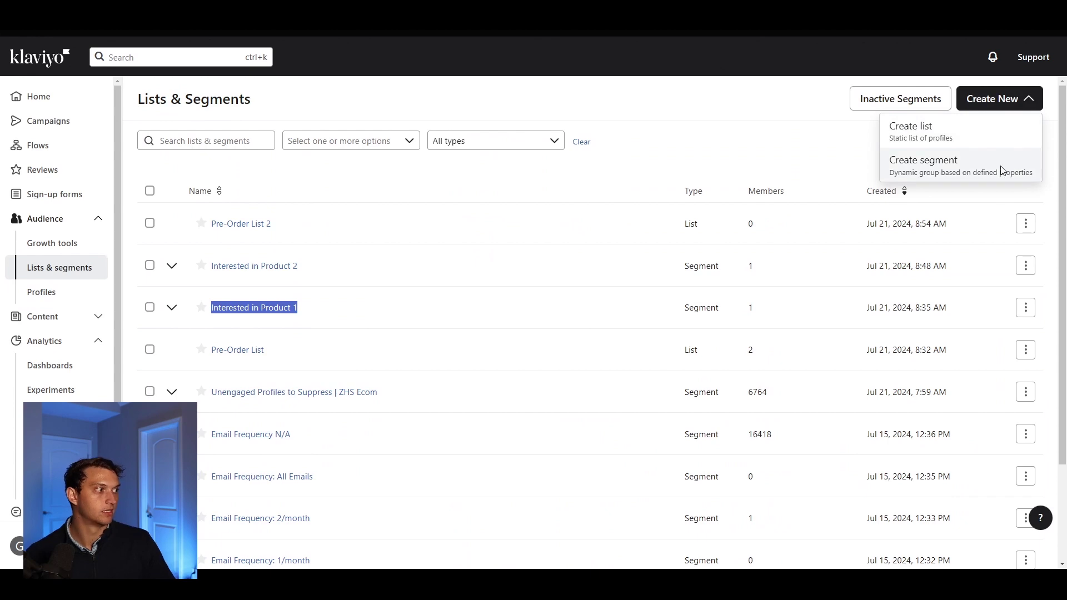
pyautogui.click(1002, 170)
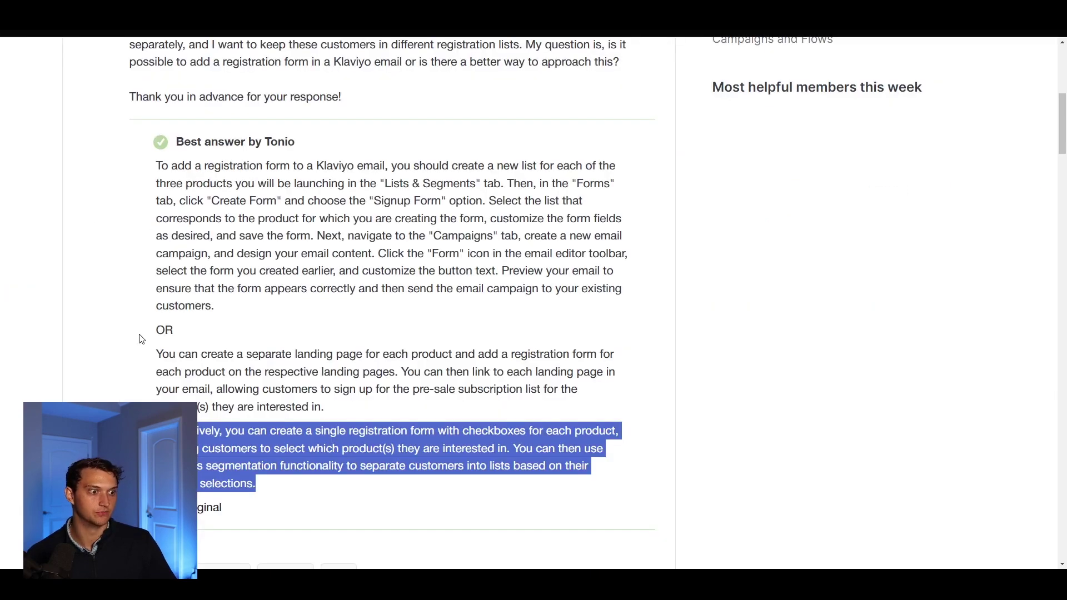
# Switch to the community forum post and reread the best answer's suggestion about separating customers with segmentation
pyautogui.scroll(-1, 142, 339)
pyautogui.click(356, 415)
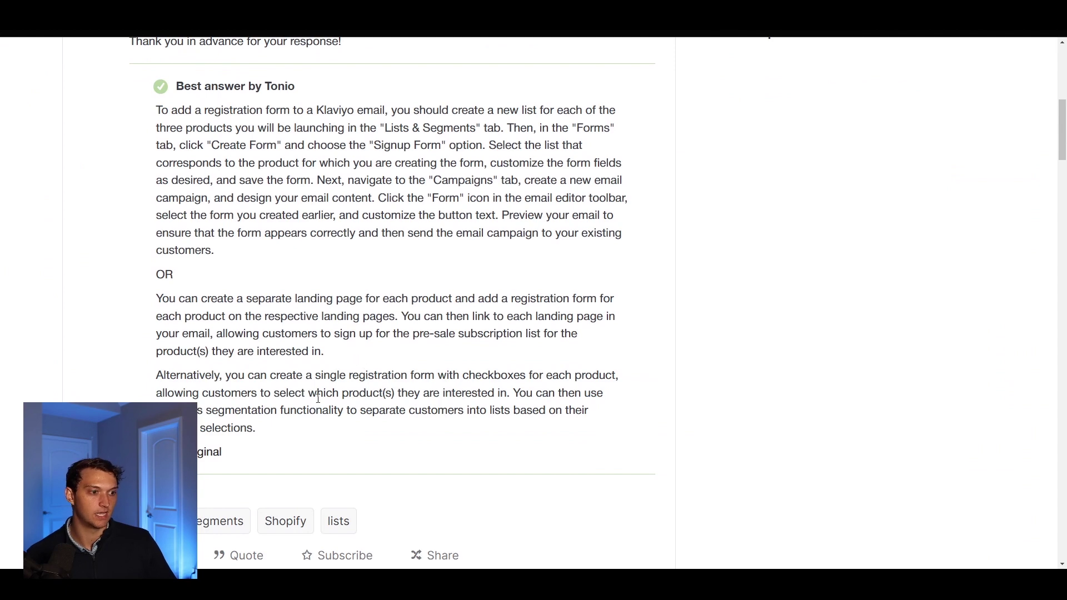
pyautogui.moveTo(157, 411); pyautogui.dragTo(315, 412)
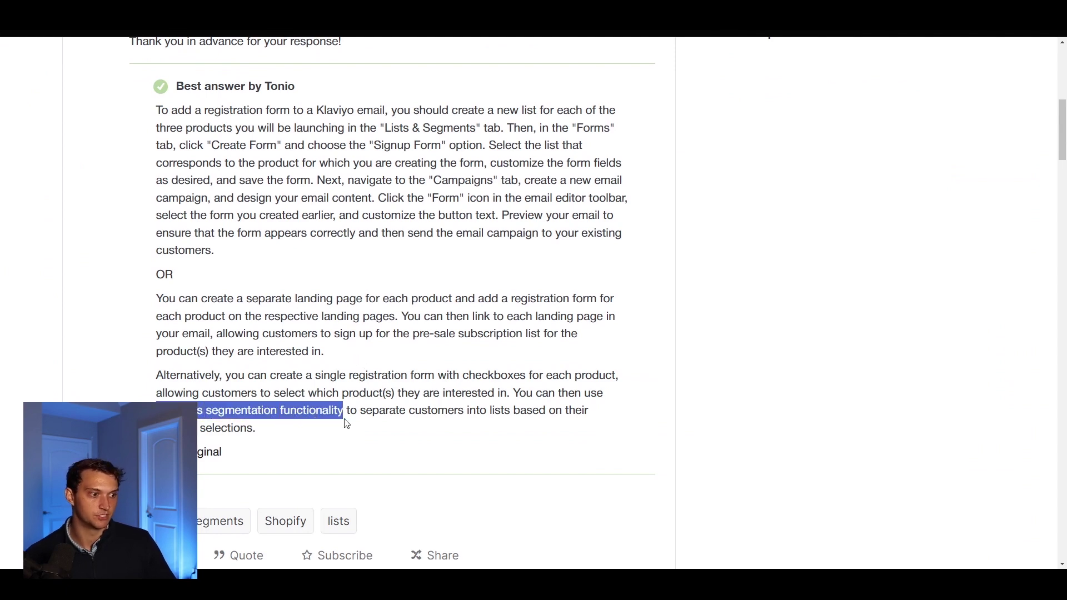
pyautogui.moveTo(453, 426); pyautogui.dragTo(256, 429)
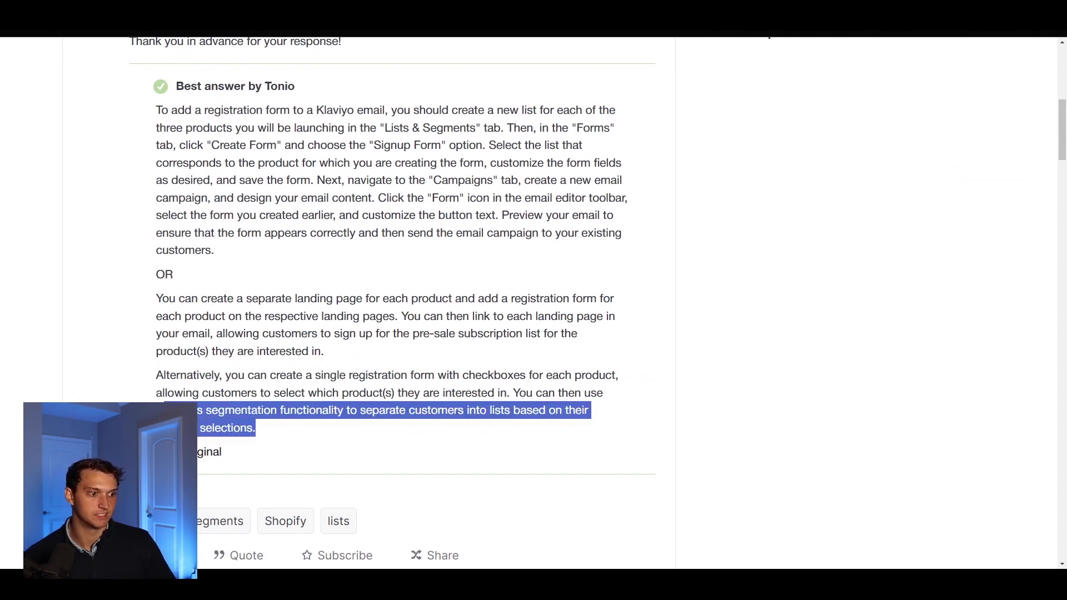
pyautogui.click(308, 397)
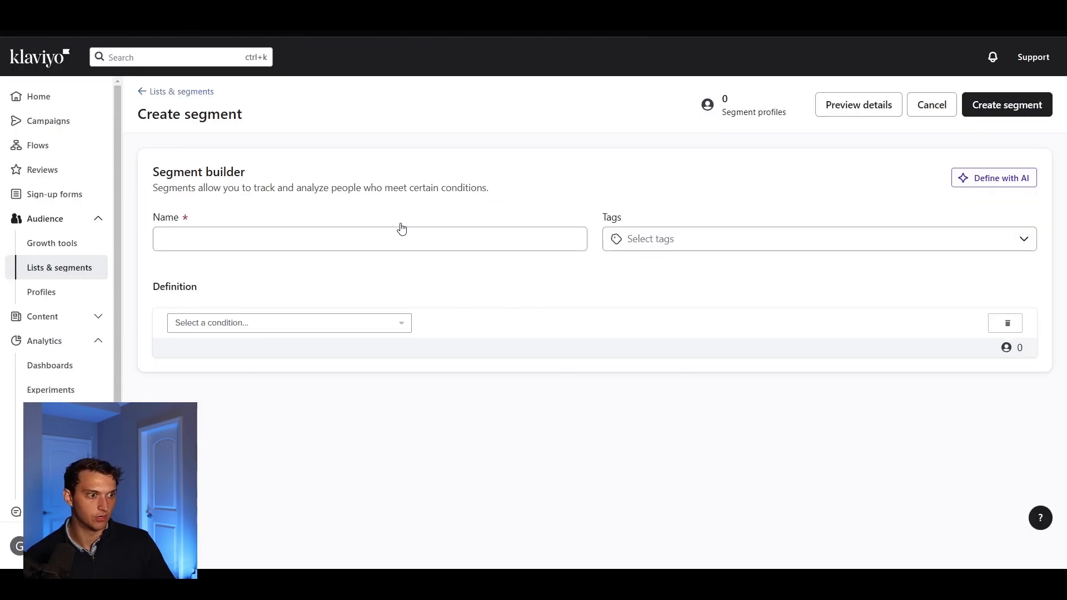
# Name the segment People interested in Product 2 and add the condition that the person can receive email marketing because they subscribed
pyautogui.click(359, 232)
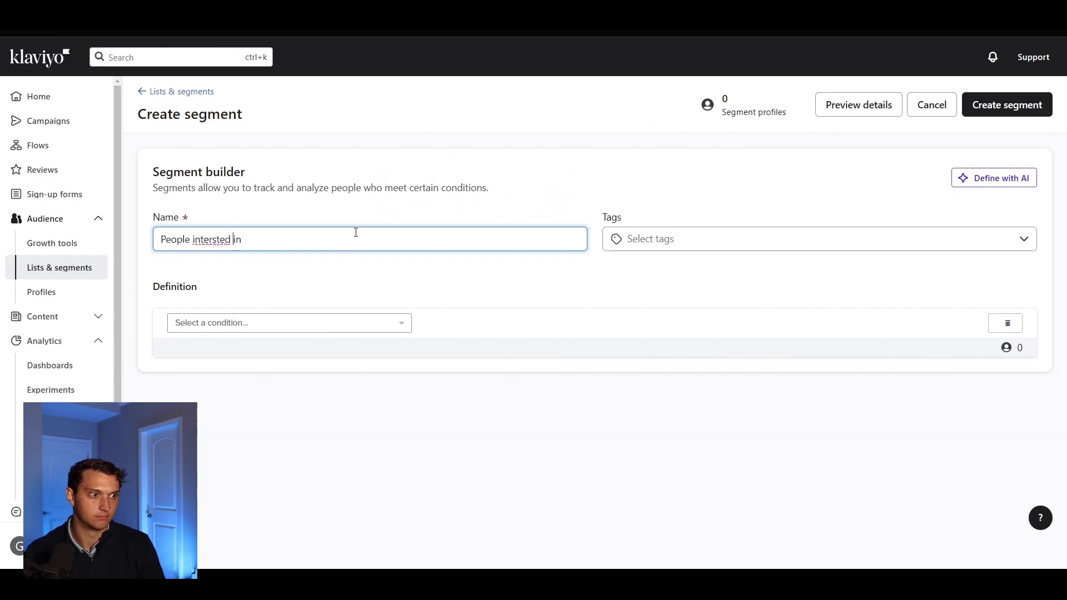
pyautogui.write('e')
pyautogui.press('End')
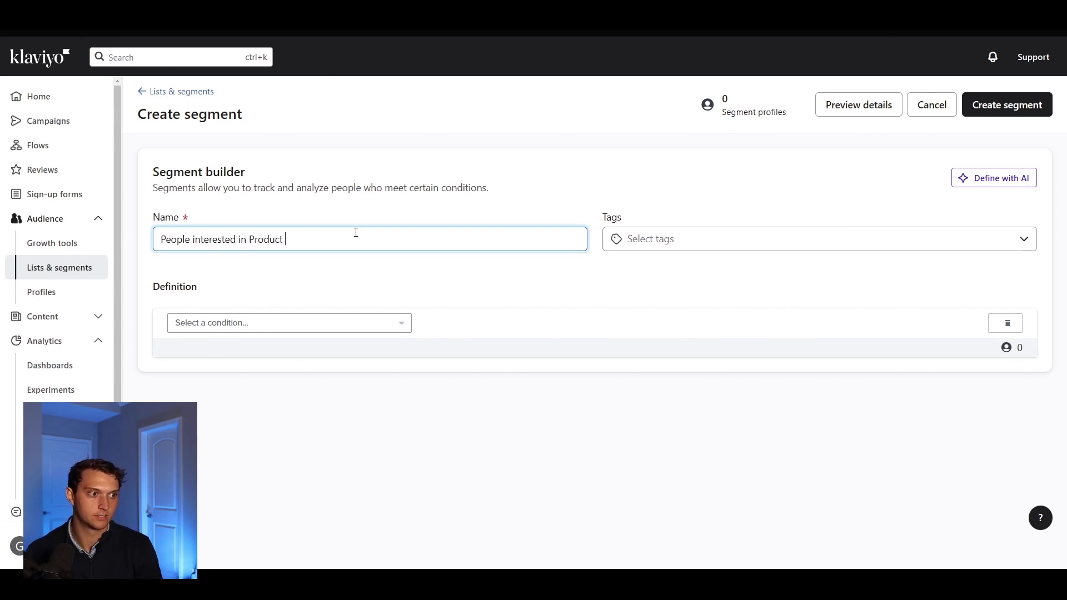
pyautogui.click(299, 331)
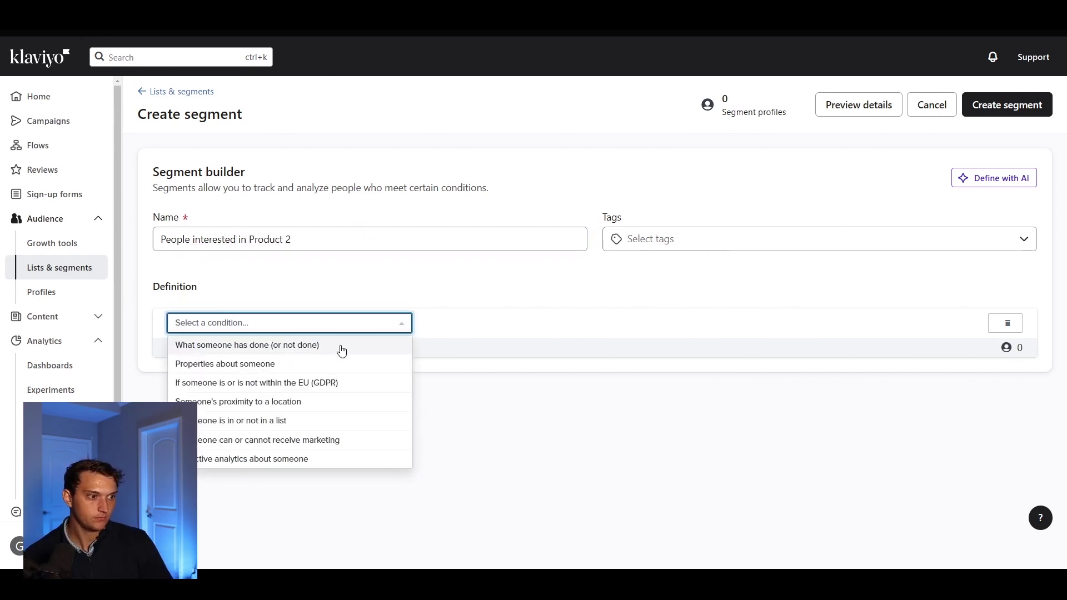
pyautogui.click(347, 441)
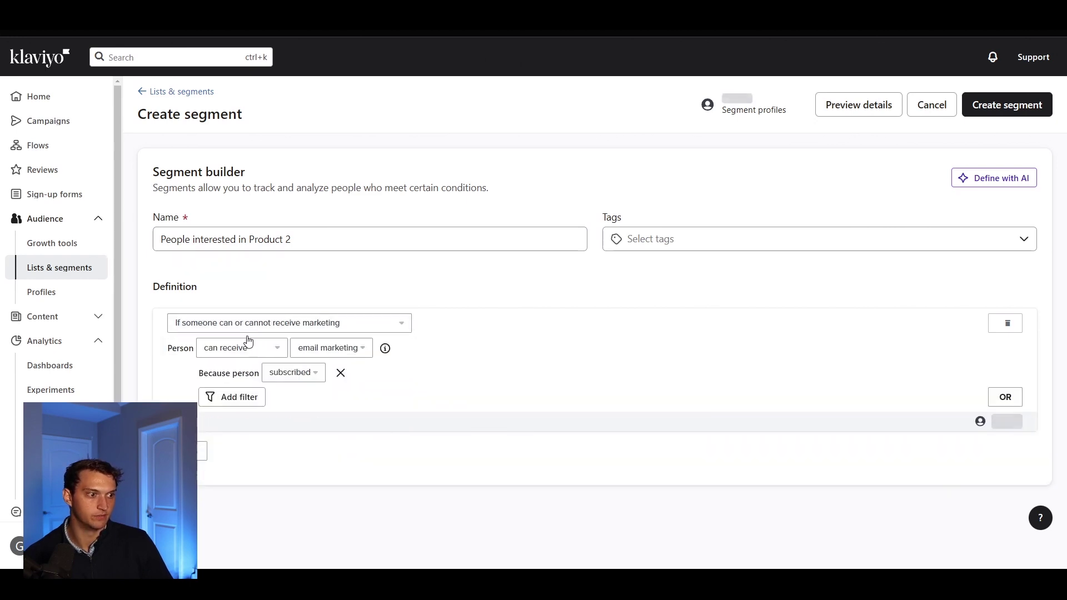
# Add an AND condition that the Pre-Sale Interested Products property contains Product 2, as type List, and create the segment
pyautogui.click(202, 449)
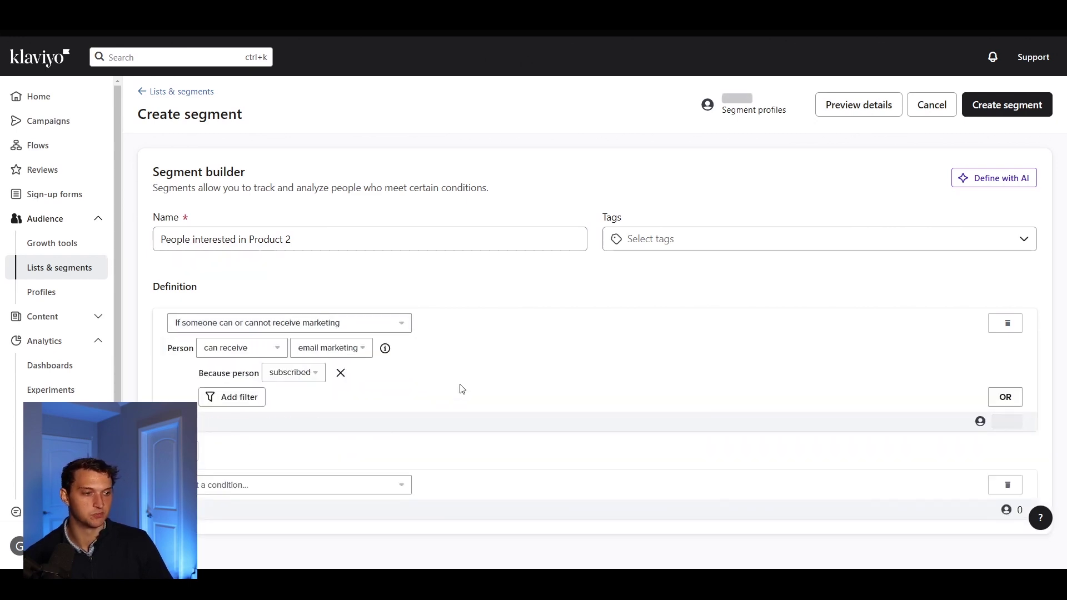
pyautogui.click(367, 488)
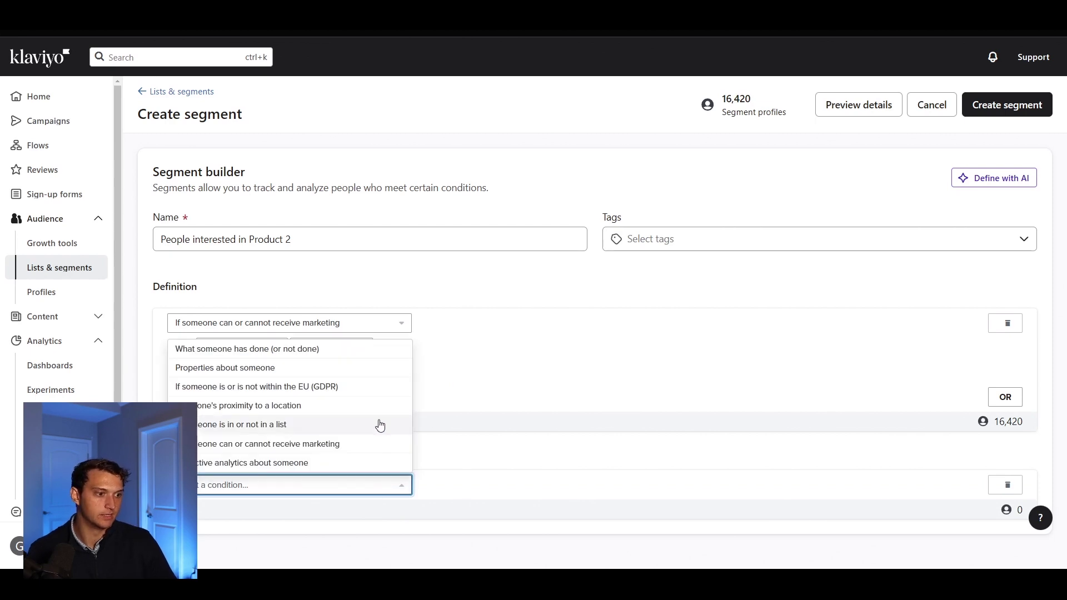
pyautogui.click(369, 371)
pyautogui.scroll(-1, 390, 411)
pyautogui.click(269, 462)
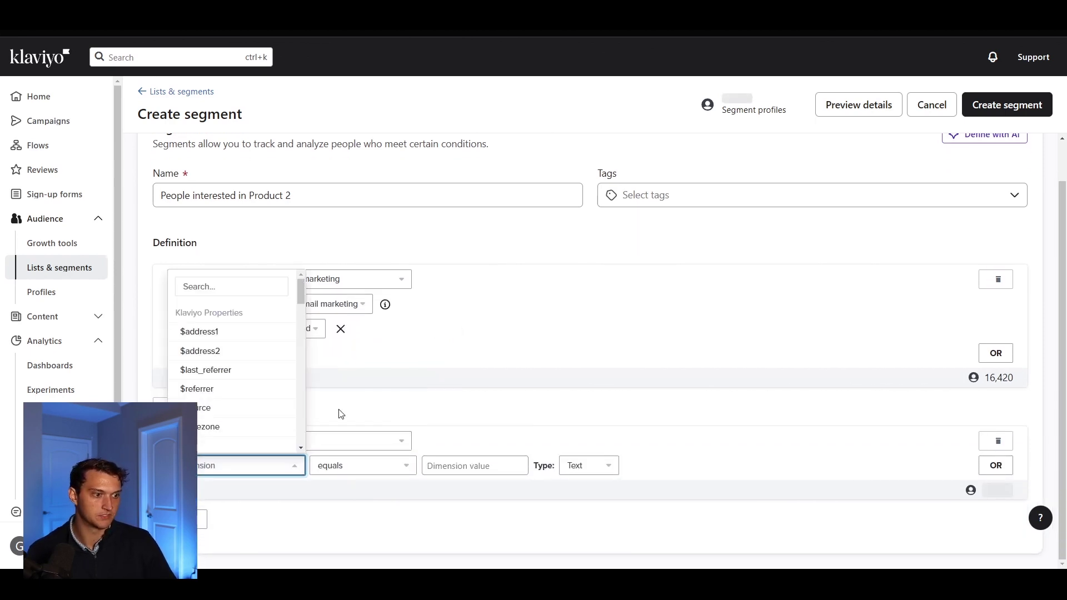
pyautogui.click(230, 286)
pyautogui.write('inter')
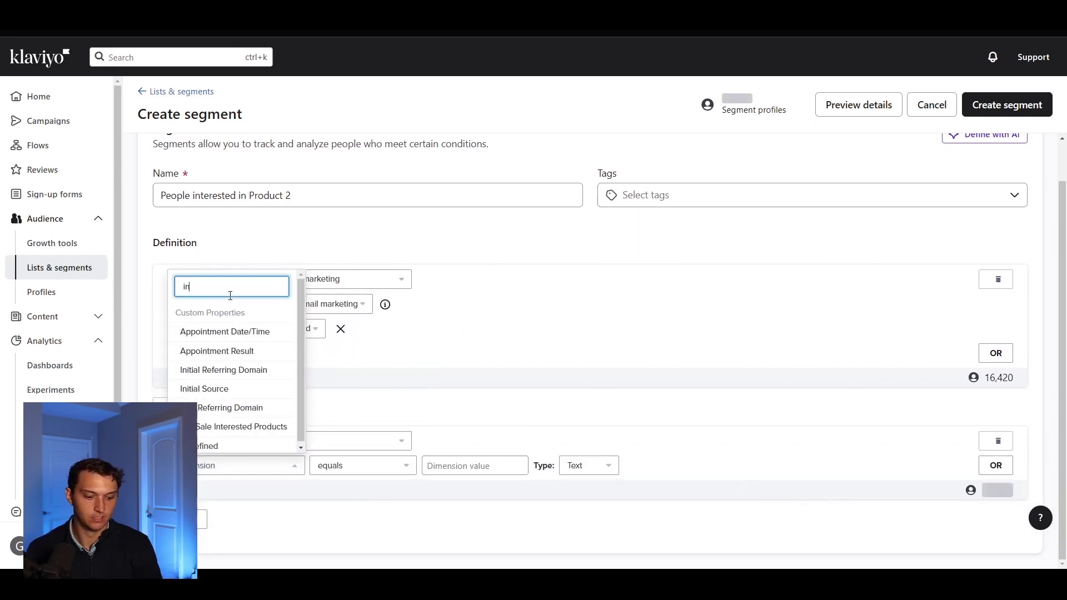
pyautogui.click(245, 332)
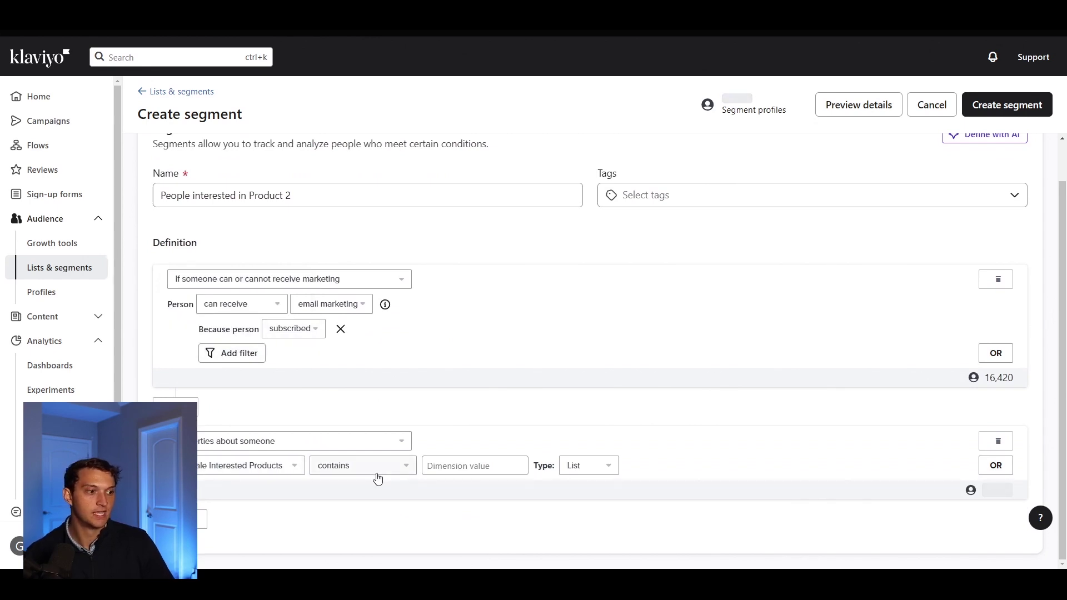
pyautogui.click(485, 465)
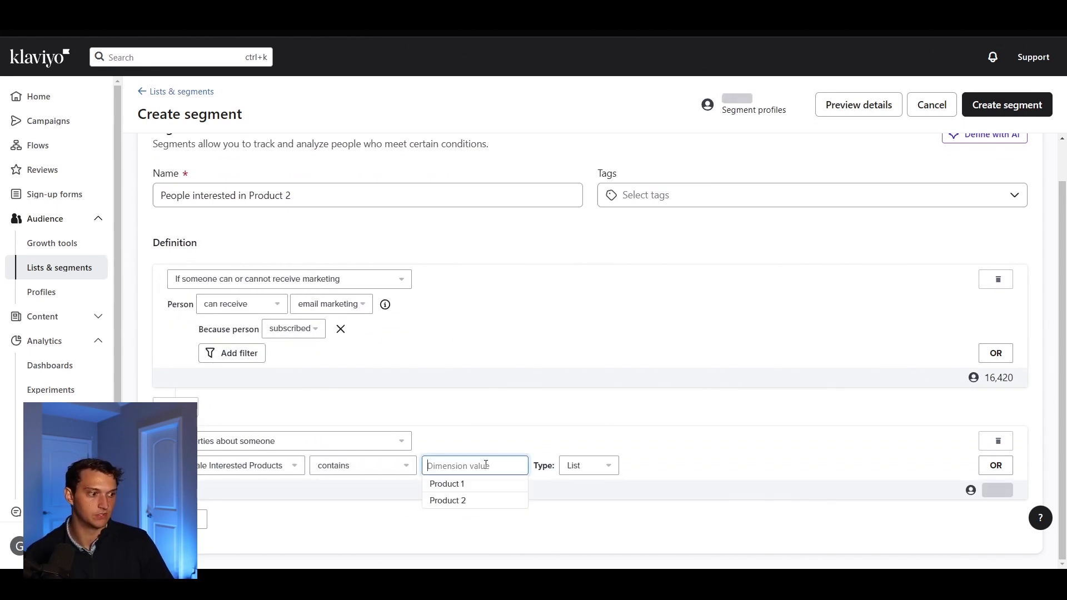
pyautogui.click(485, 500)
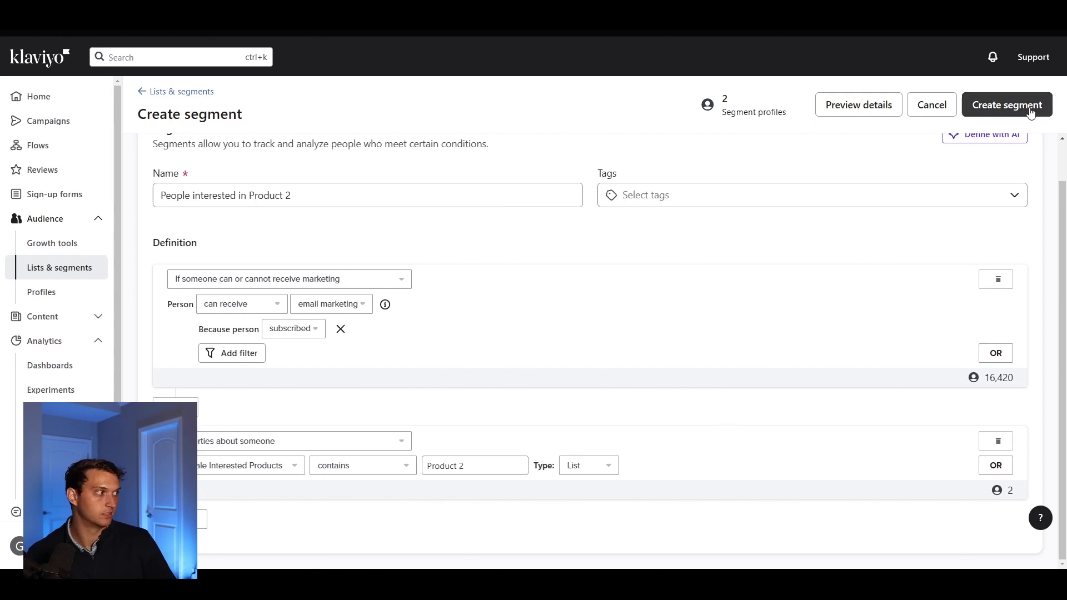
pyautogui.click(1006, 111)
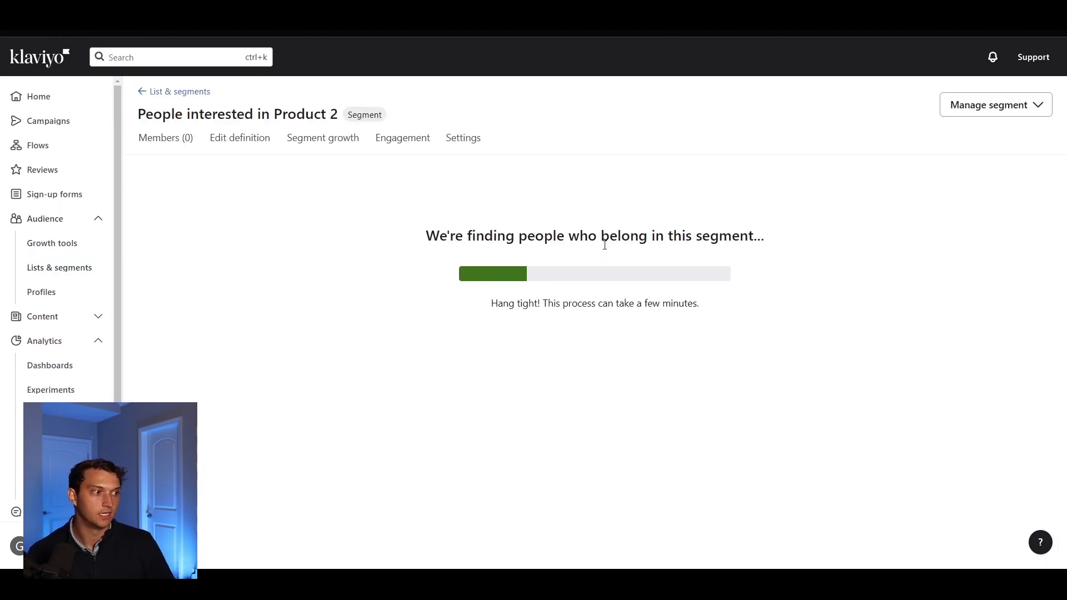
pyautogui.moveTo(140, 110); pyautogui.dragTo(363, 111)
pyautogui.tripleClick(264, 115)
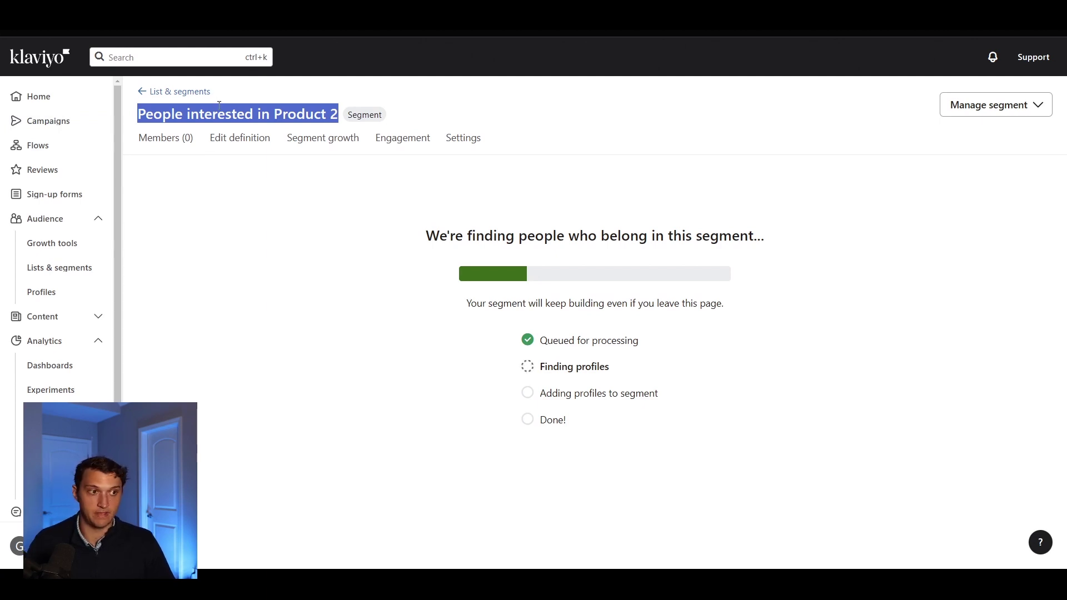
pyautogui.moveTo(137, 114); pyautogui.dragTo(339, 107)
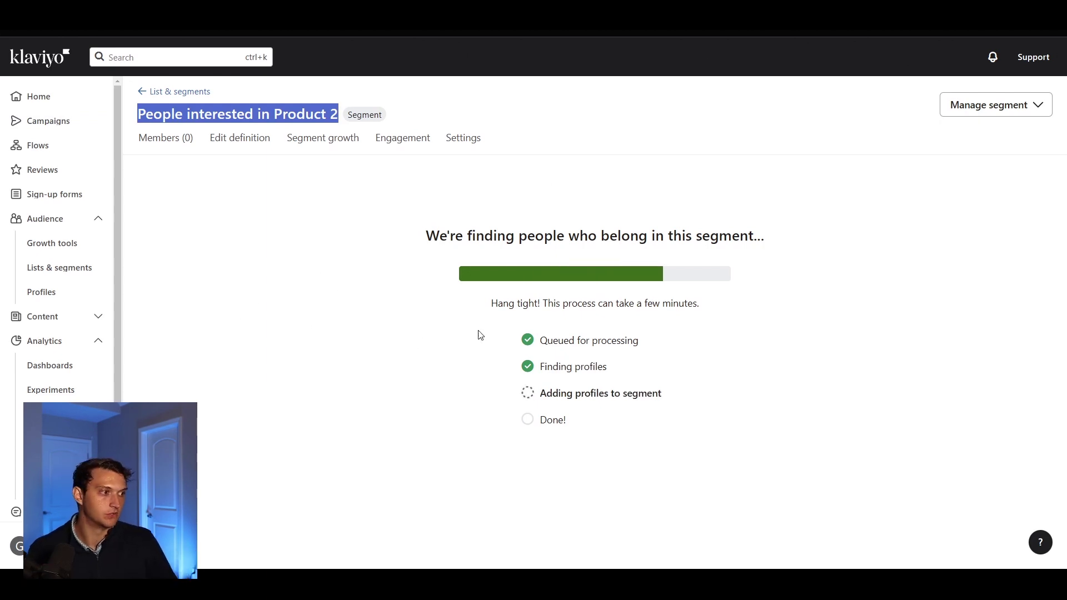
# Build a new flow from scratch named People Interested in Product 2, using manual creation
pyautogui.click(70, 146)
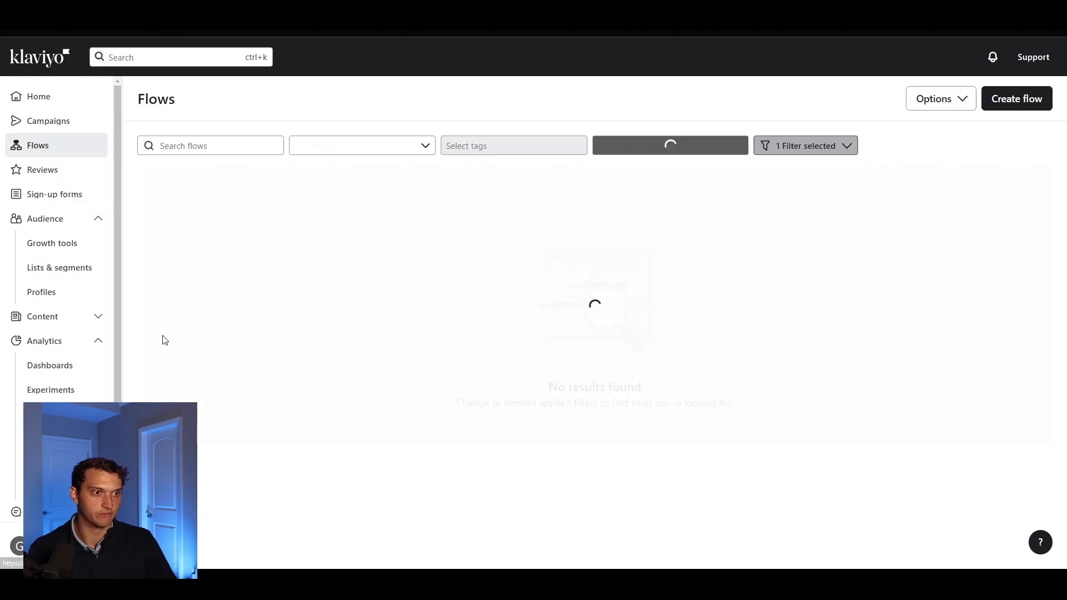
pyautogui.click(1020, 100)
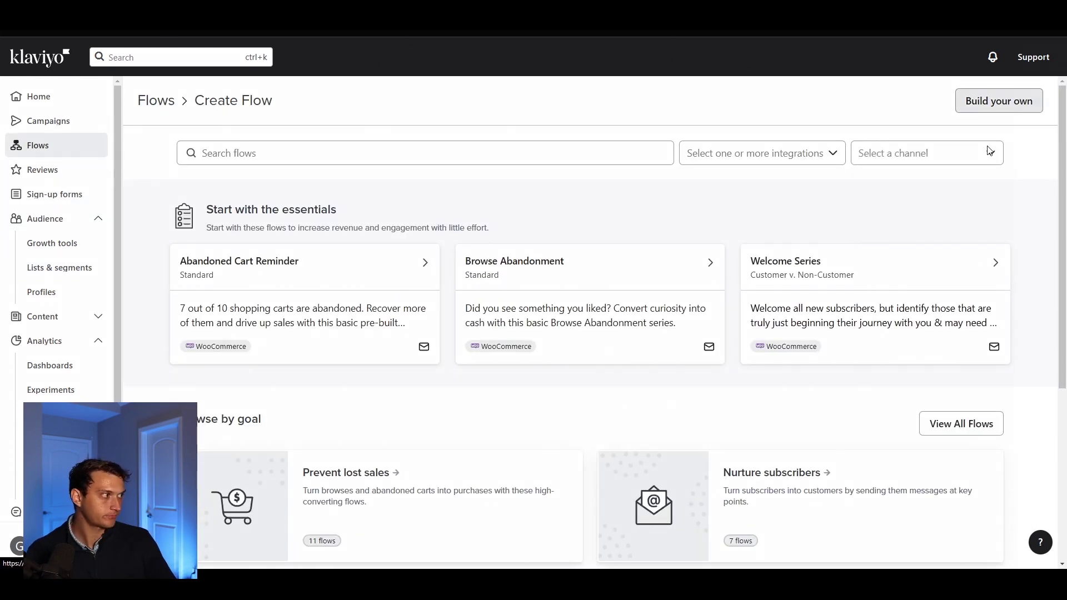
pyautogui.click(998, 100)
pyautogui.hotkey('ctrl', 'a')
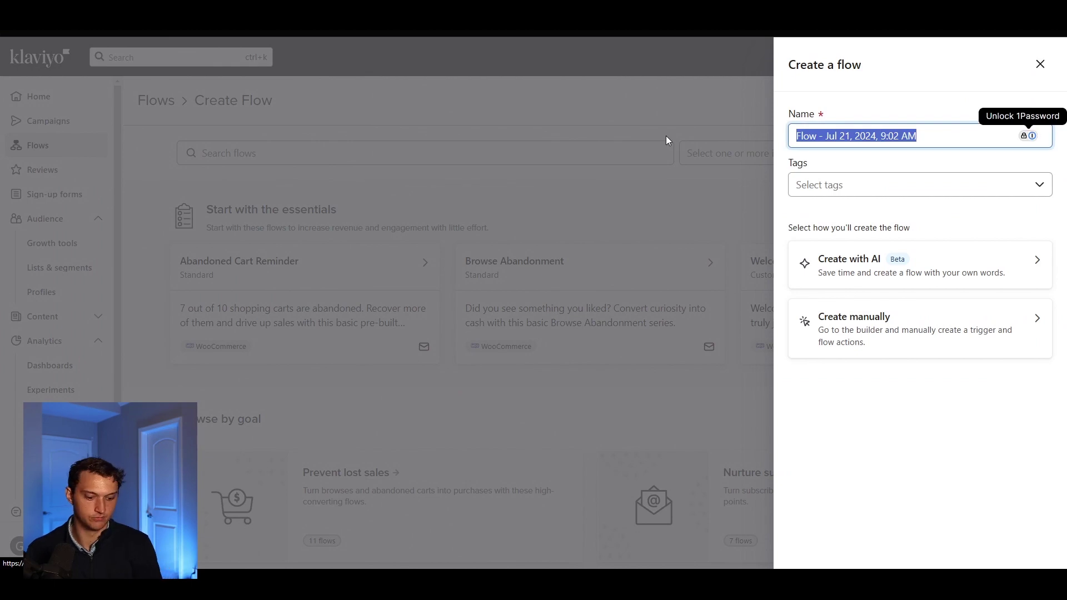
pyautogui.write('People Interested in Product 2')
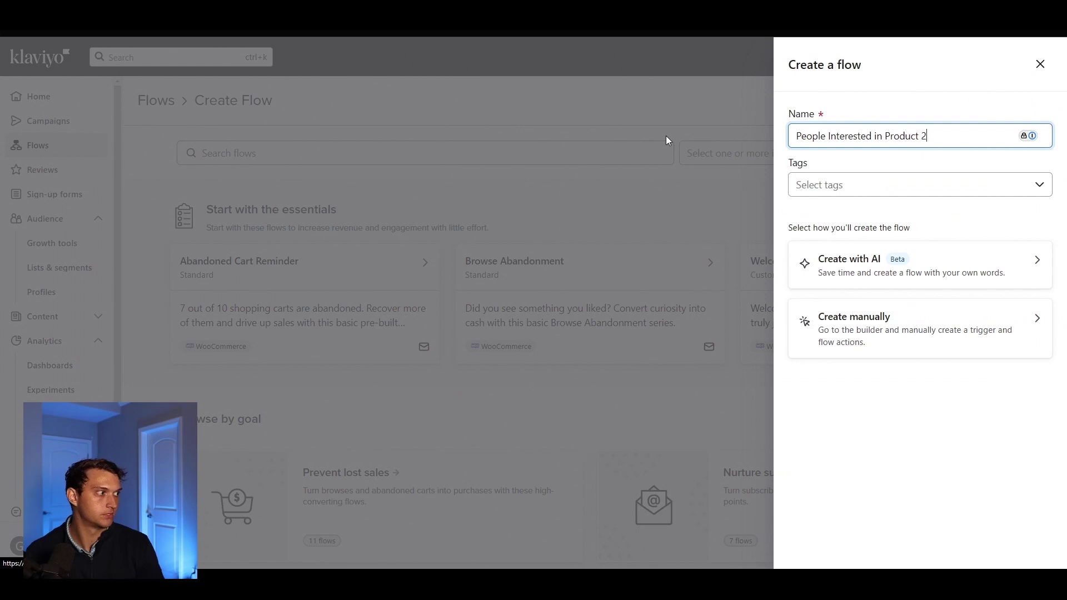
pyautogui.click(967, 326)
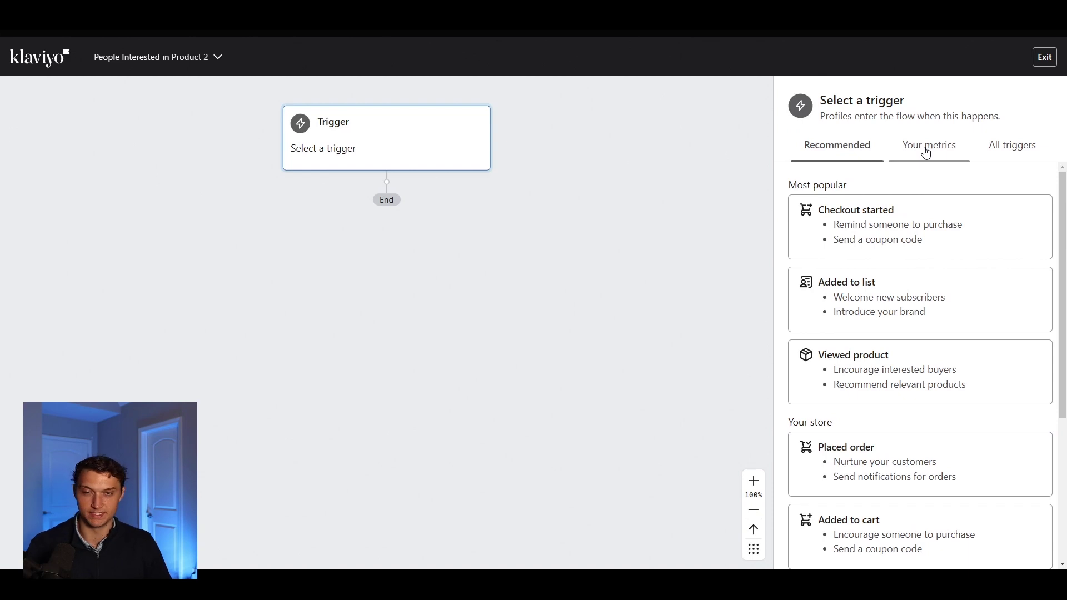
pyautogui.click(925, 152)
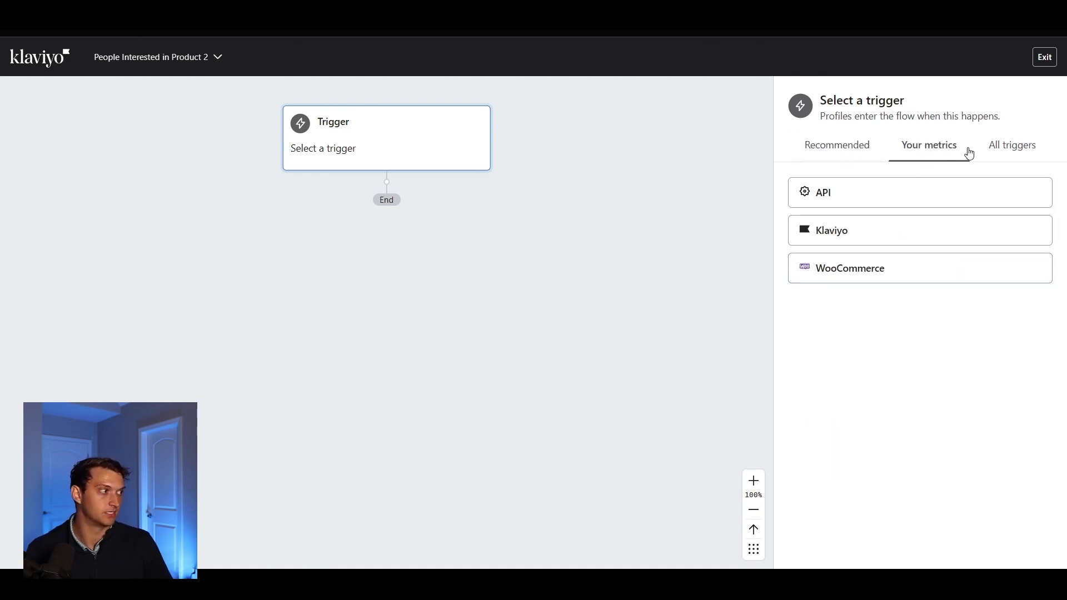
pyautogui.click(867, 145)
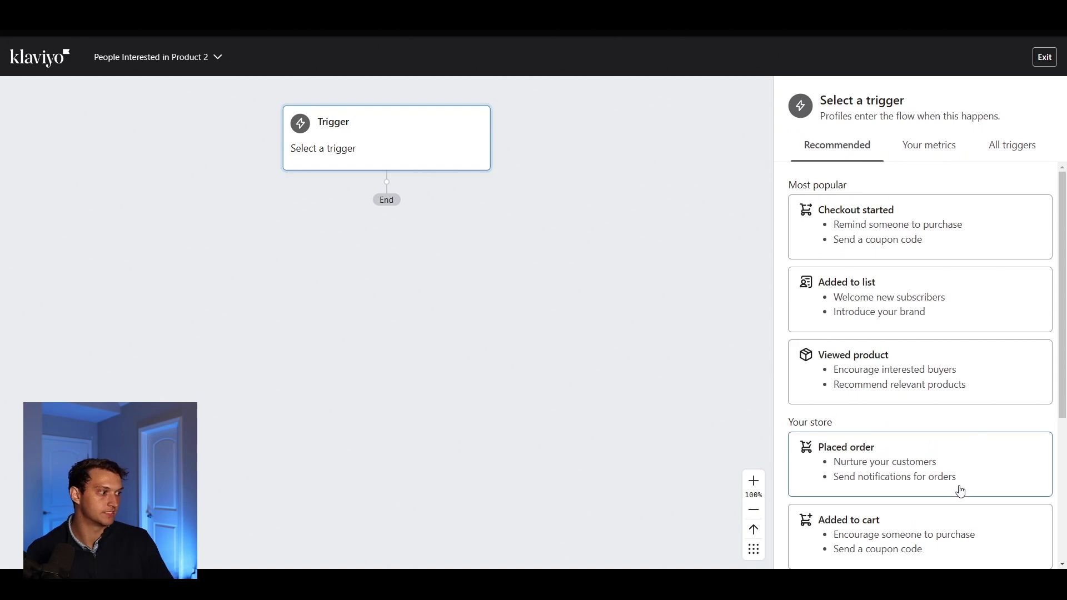
pyautogui.click(930, 149)
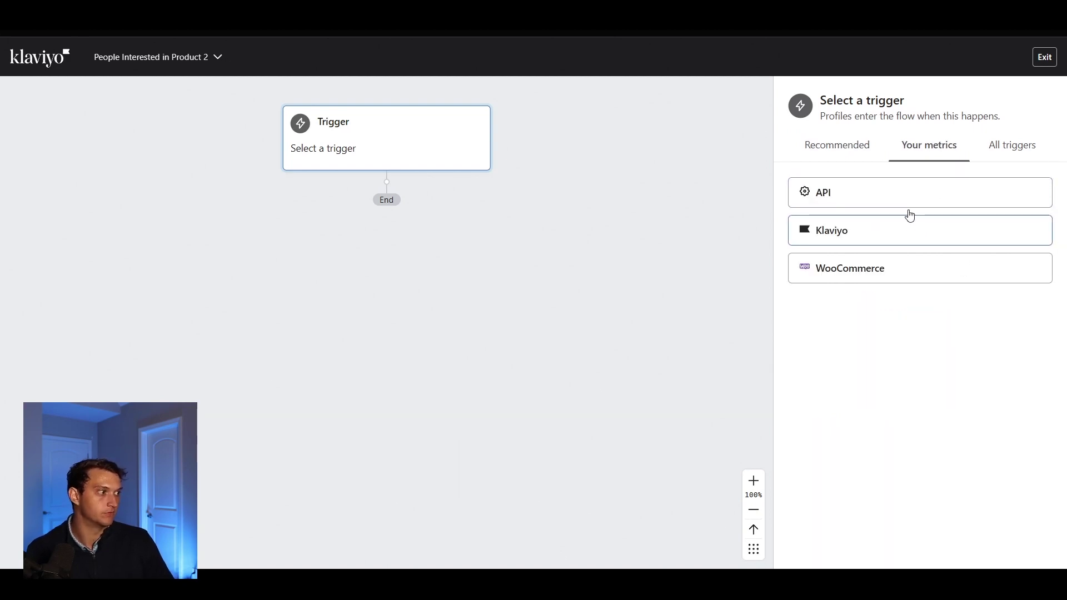
pyautogui.click(915, 229)
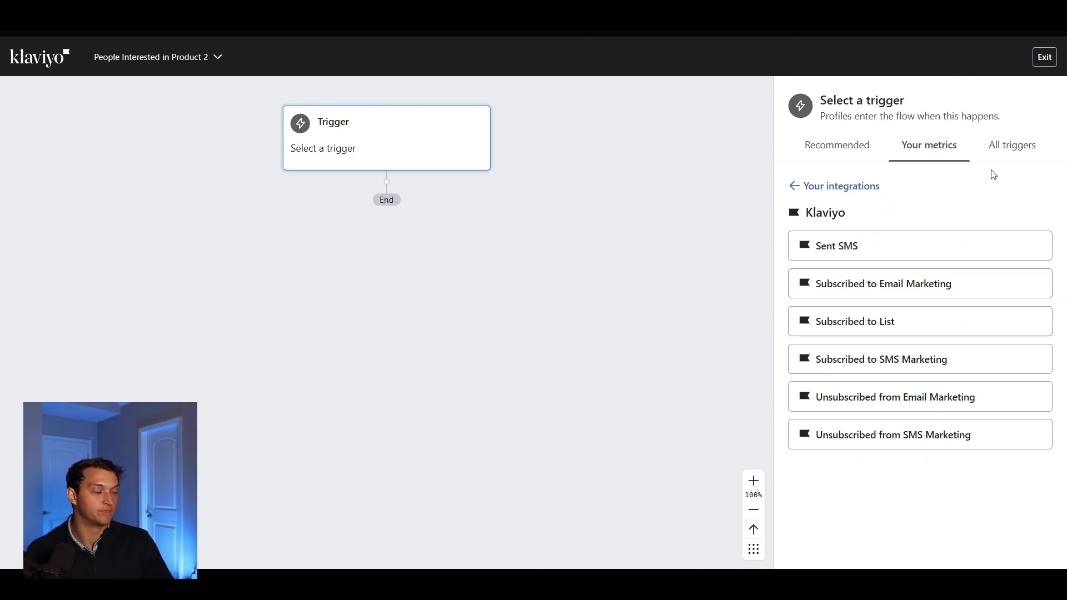
# Set the flow's trigger to Added to segment with the Interested in Product 2 segment, without profile filters, and save it
pyautogui.click(1008, 159)
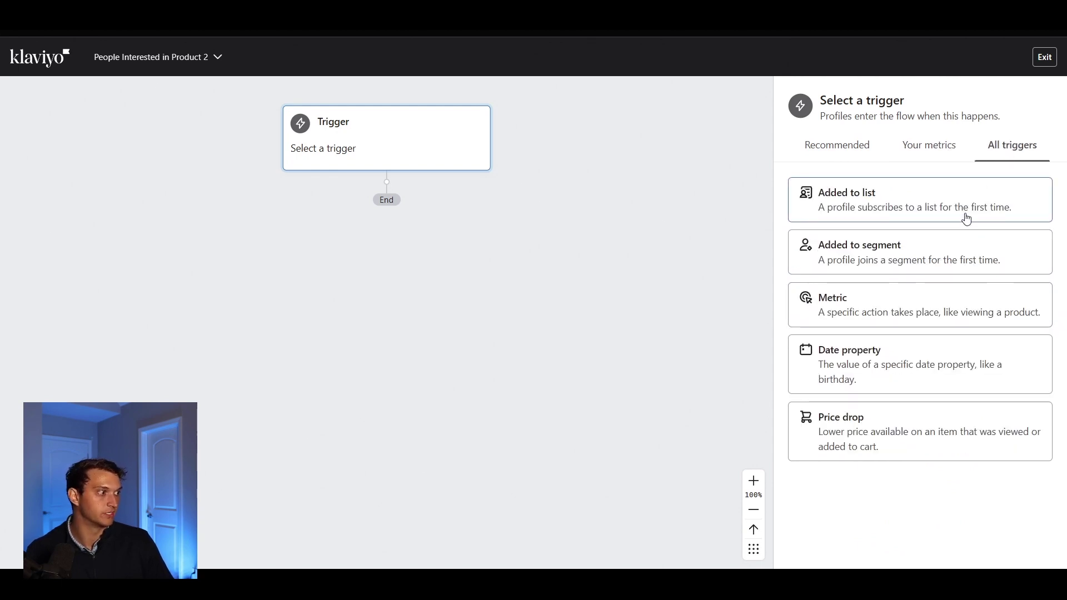
pyautogui.click(960, 253)
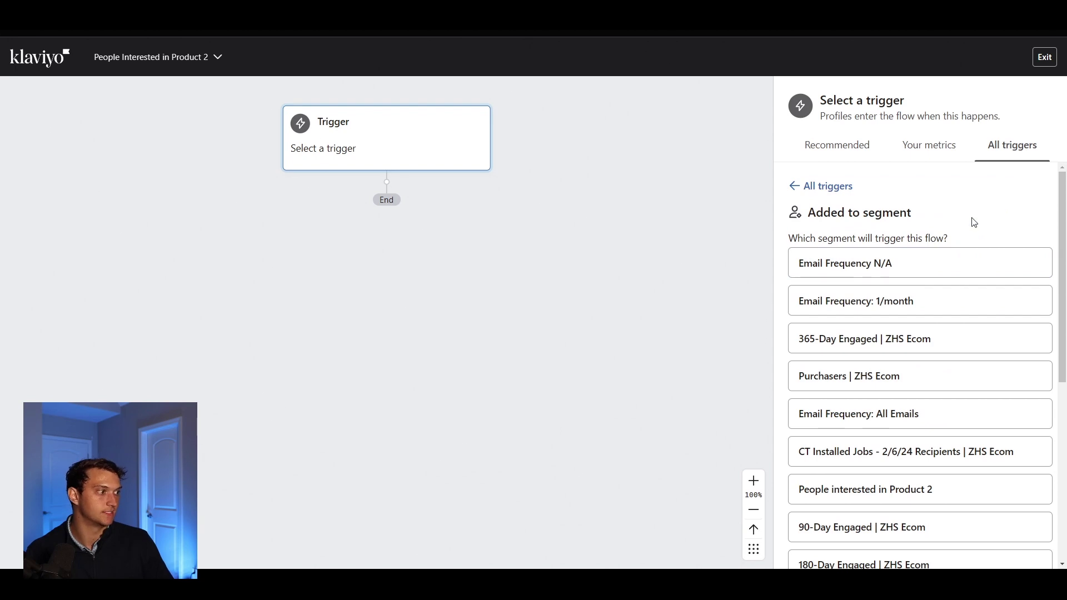
pyautogui.scroll(-3, 968, 336)
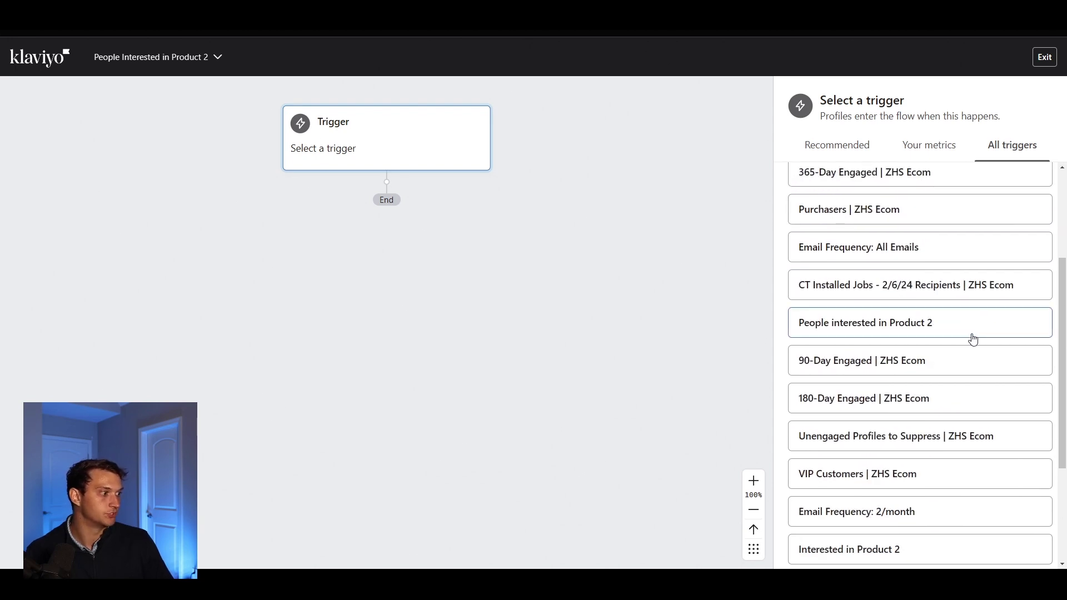
pyautogui.scroll(-3, 974, 338)
pyautogui.click(934, 388)
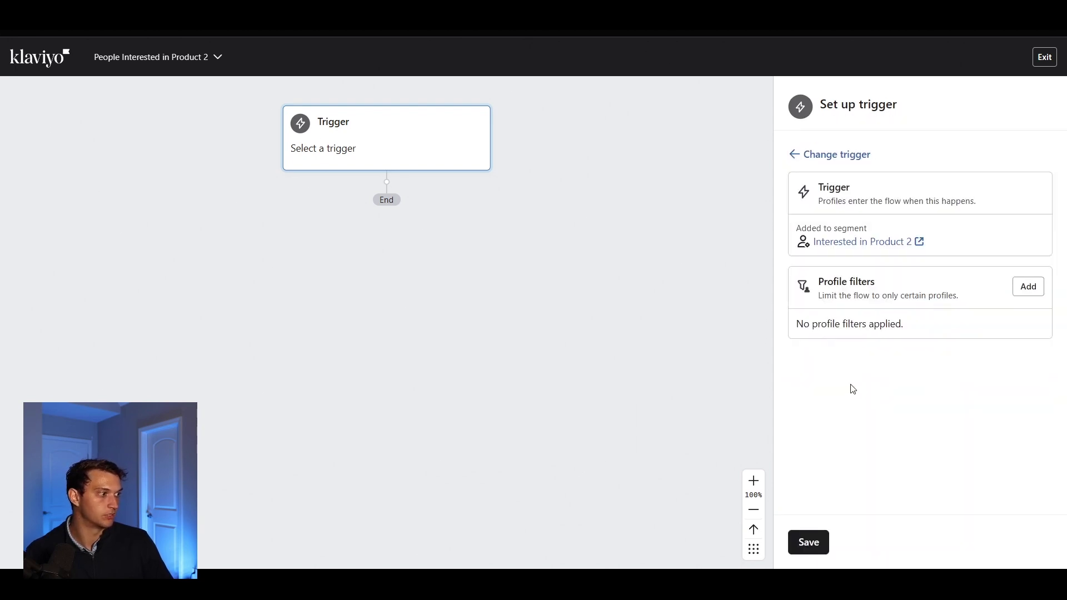
pyautogui.click(807, 540)
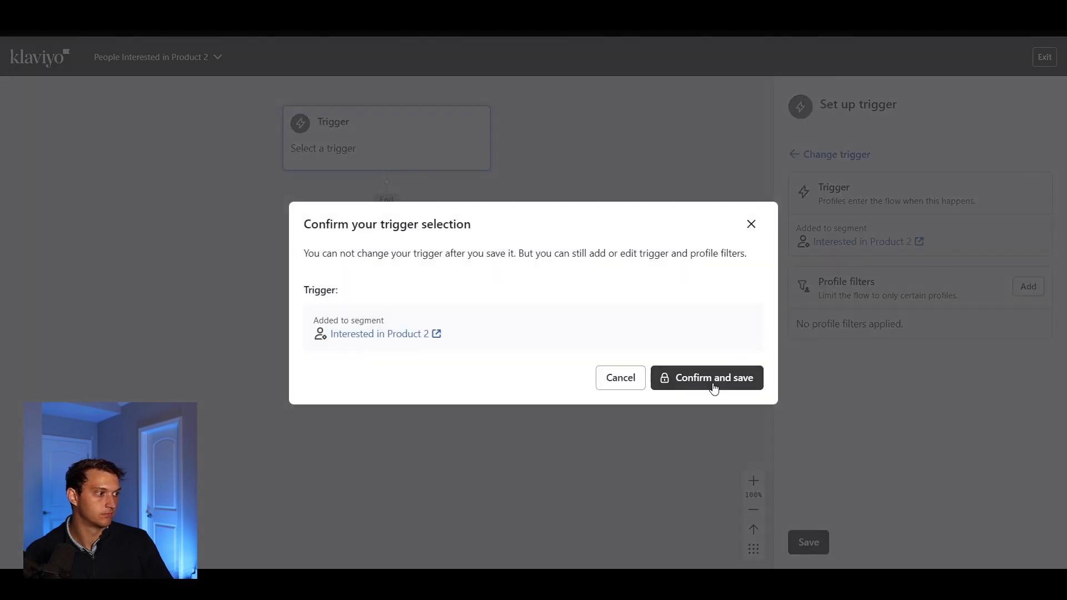
pyautogui.click(712, 384)
pyautogui.click(522, 138)
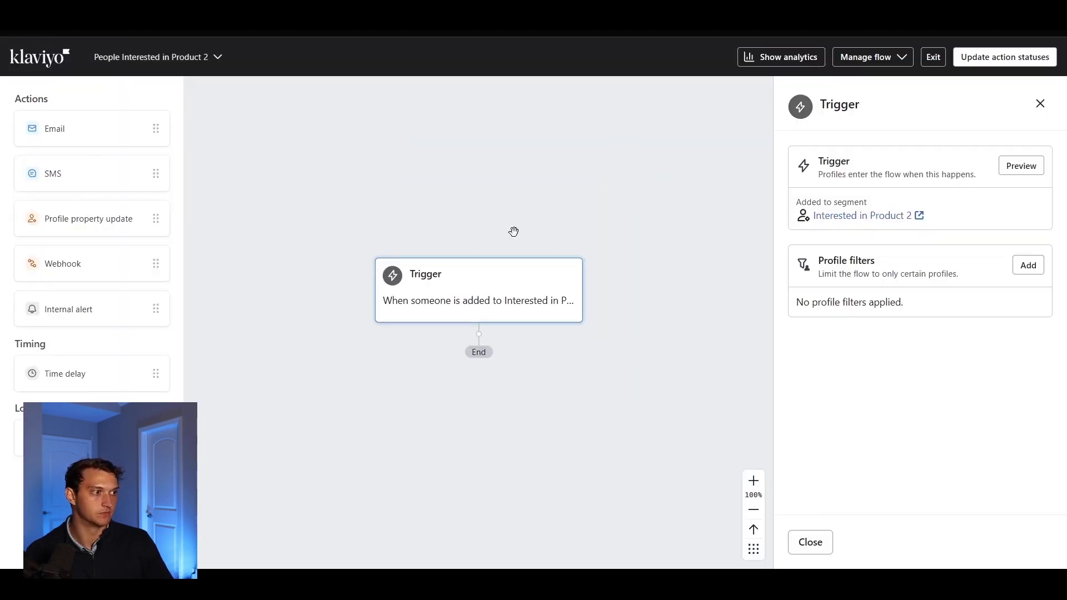
pyautogui.moveTo(932, 219); pyautogui.dragTo(805, 208)
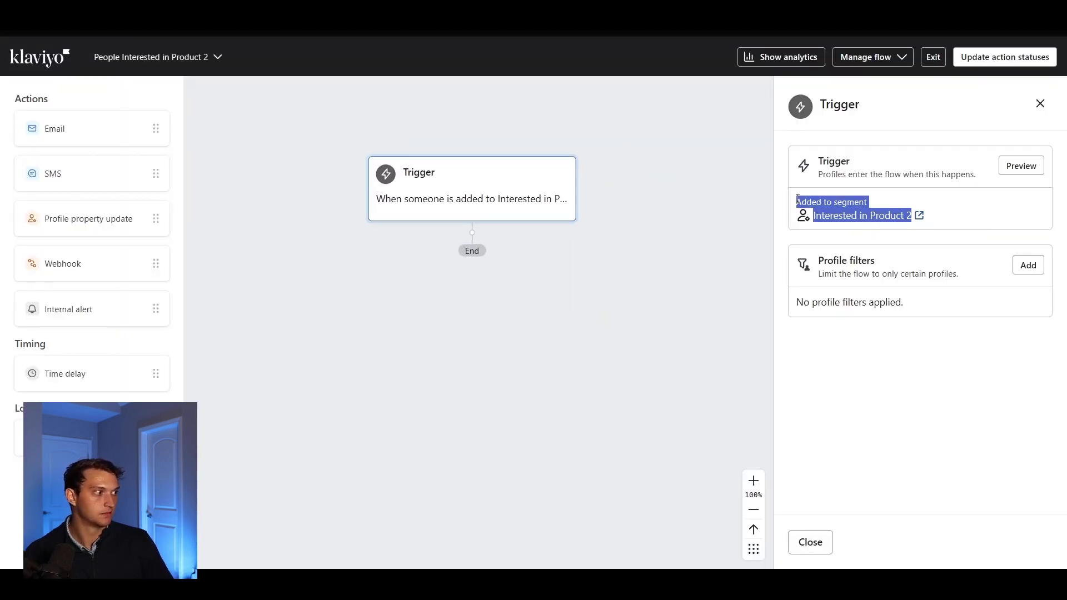
pyautogui.moveTo(938, 217); pyautogui.dragTo(797, 201)
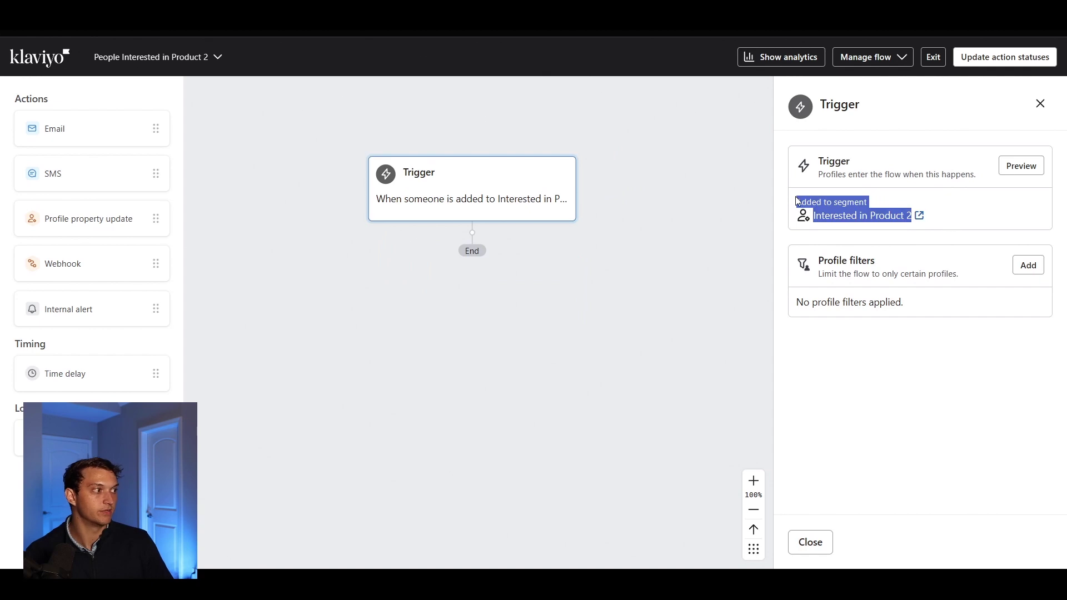
pyautogui.click(961, 213)
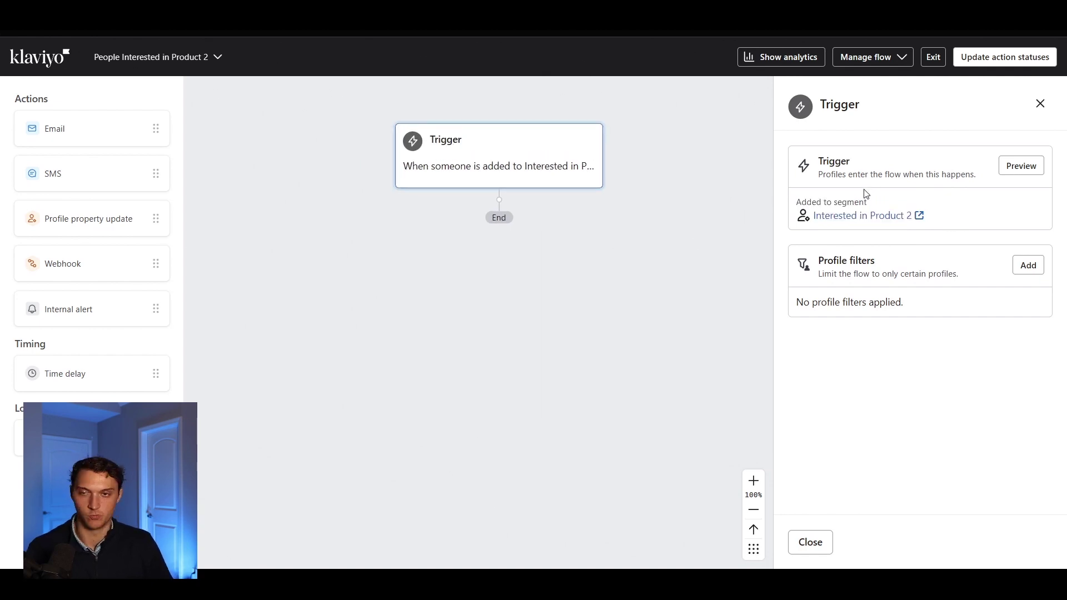
pyautogui.moveTo(630, 266); pyautogui.dragTo(583, 291)
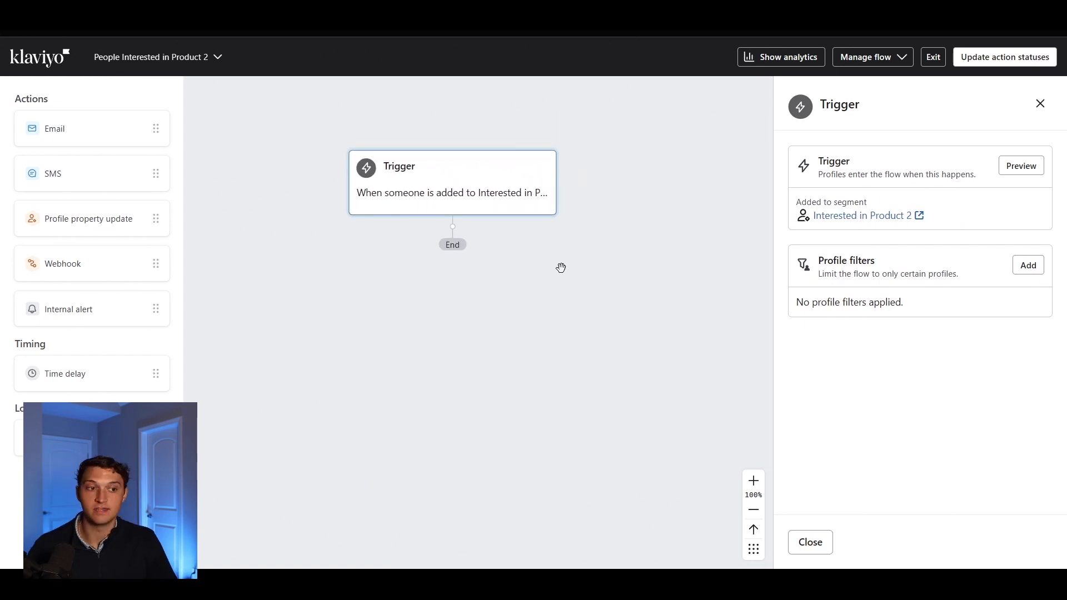
# Add an email directly after the trigger, build its content from the Sale - Summer template, and return to the flow
pyautogui.moveTo(83, 128); pyautogui.dragTo(437, 232)
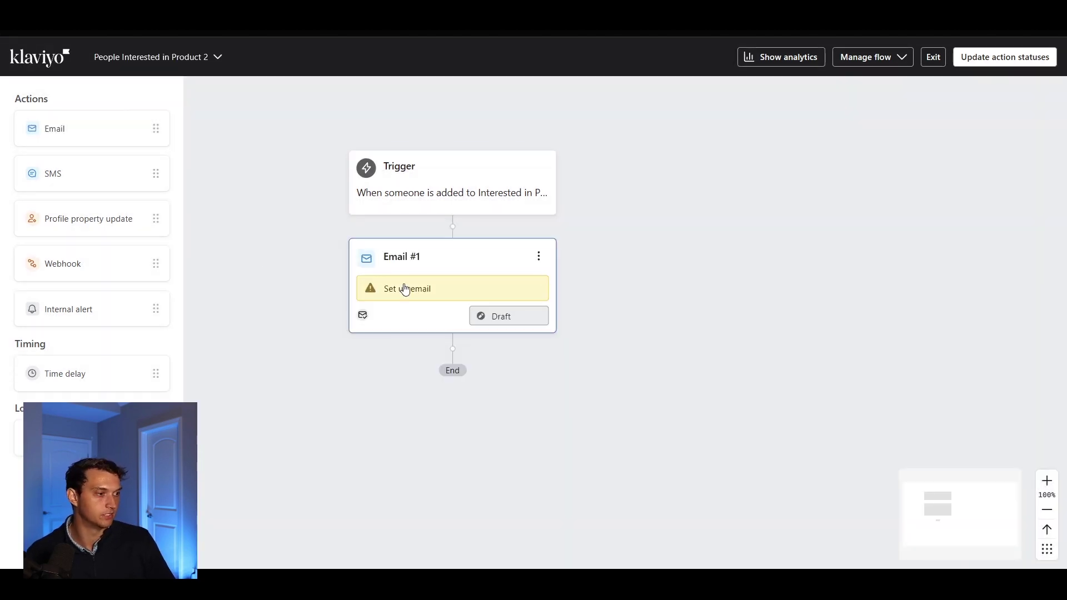
pyautogui.click(503, 291)
pyautogui.scroll(-3, 917, 339)
pyautogui.click(979, 201)
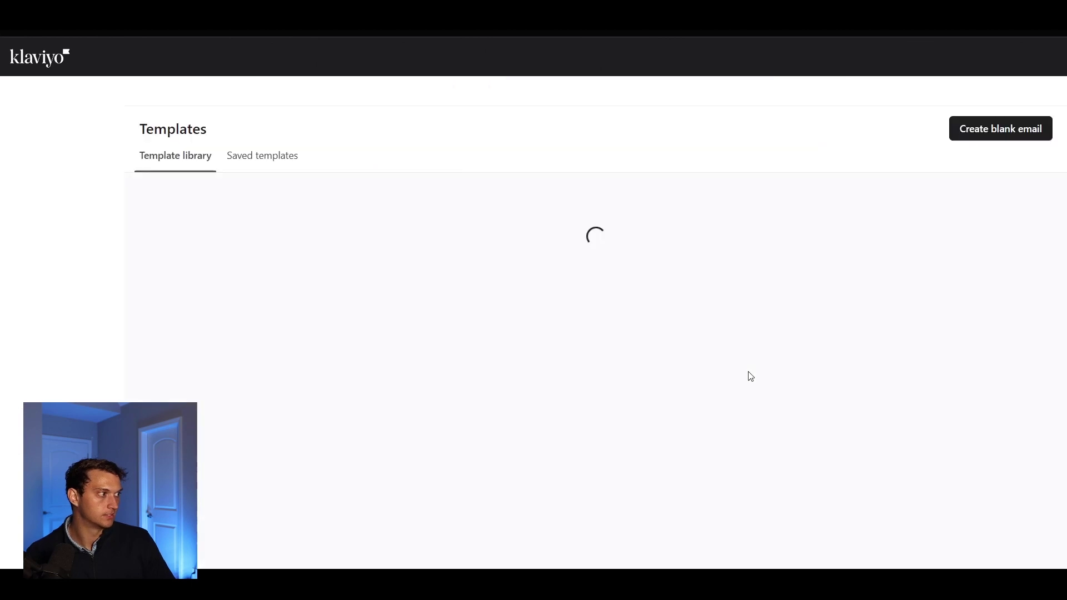
pyautogui.click(401, 300)
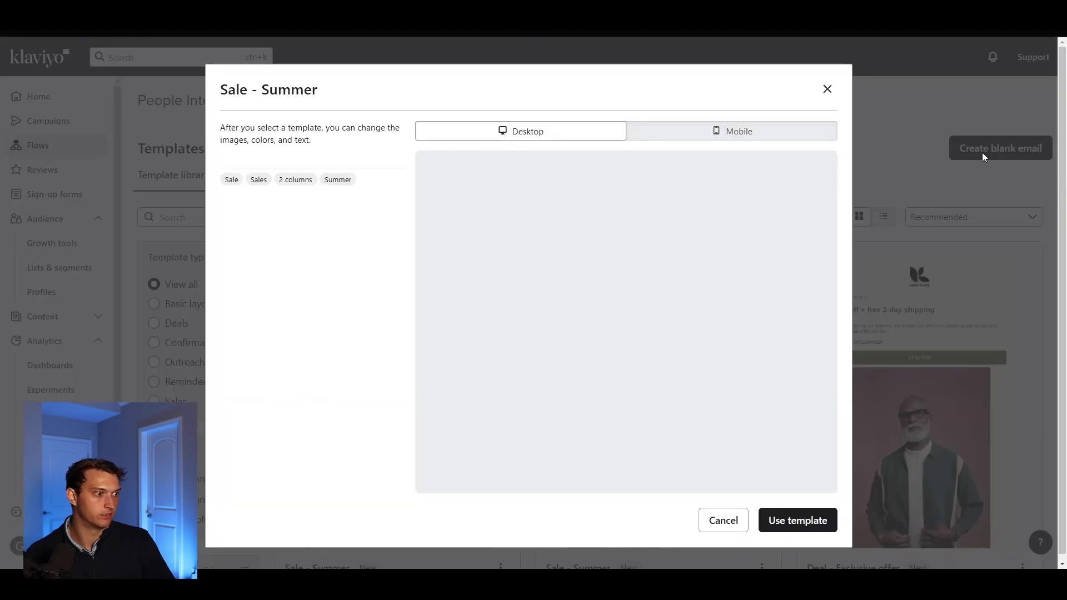
pyautogui.click(802, 519)
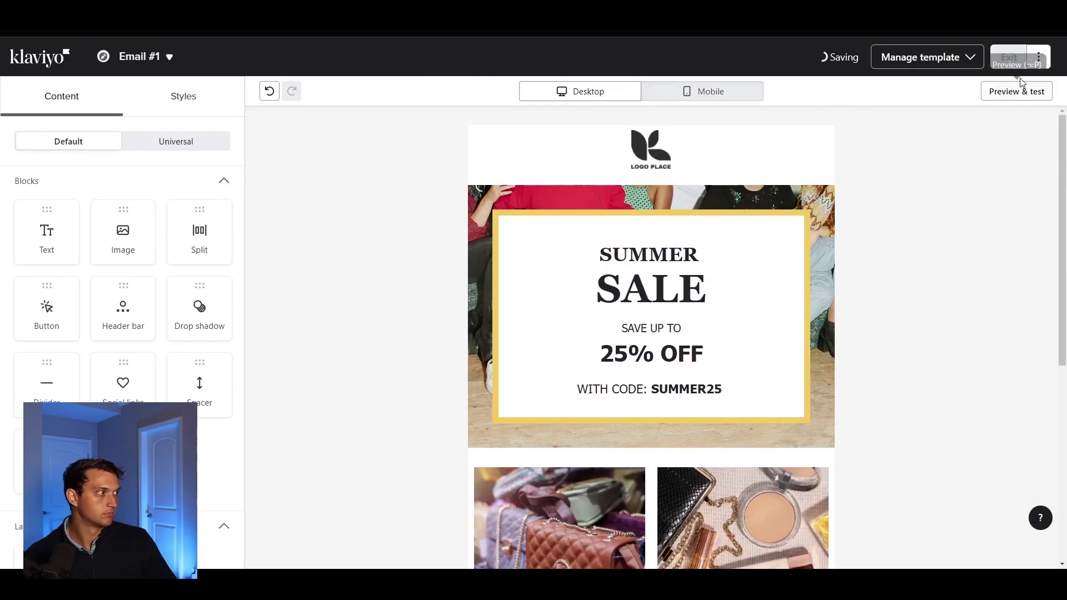
pyautogui.click(1009, 57)
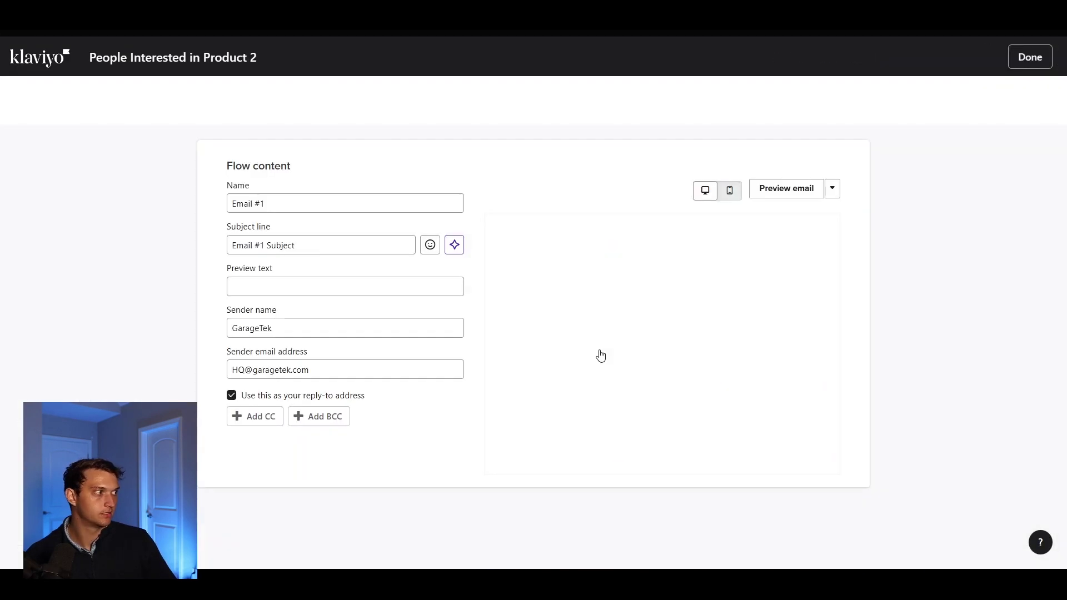
pyautogui.click(1020, 52)
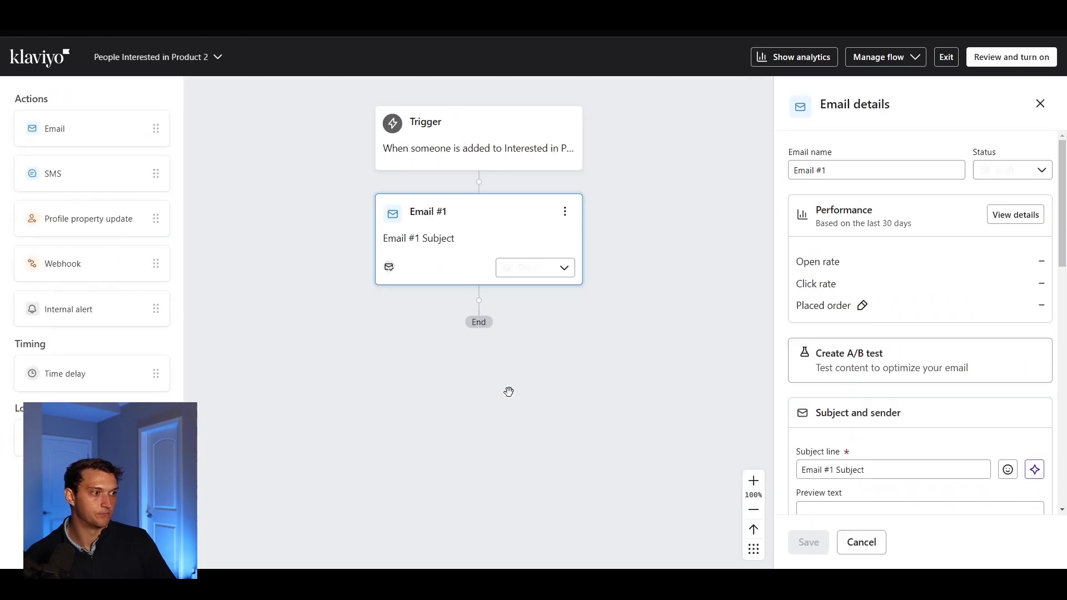
# Turn on the flow by setting the status of all its configured actions to Live
pyautogui.click(564, 268)
pyautogui.click(659, 332)
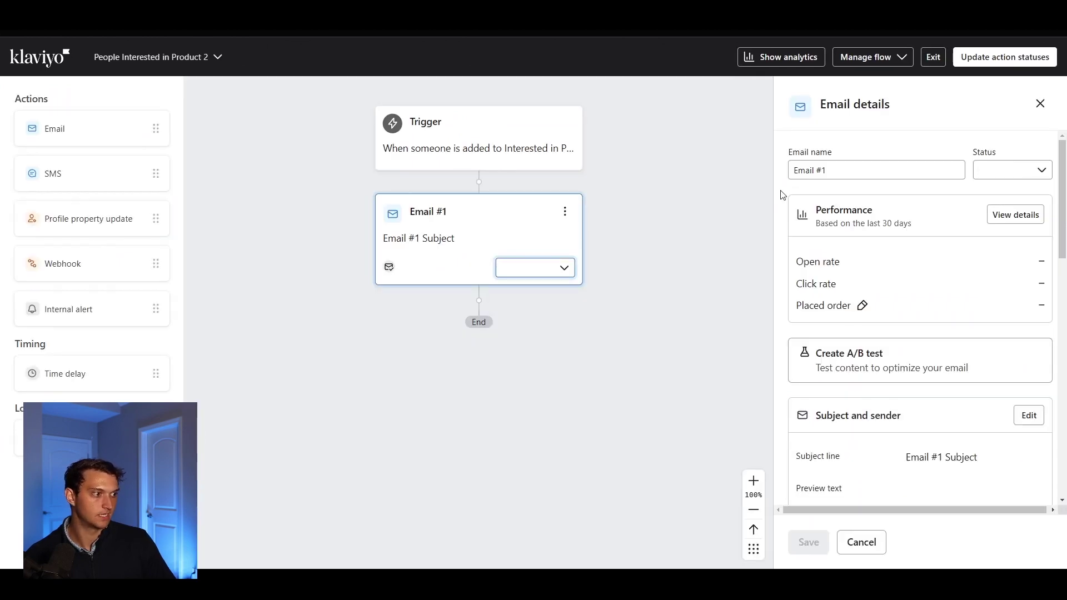
pyautogui.click(1043, 57)
pyautogui.click(578, 322)
pyautogui.click(391, 393)
pyautogui.click(719, 360)
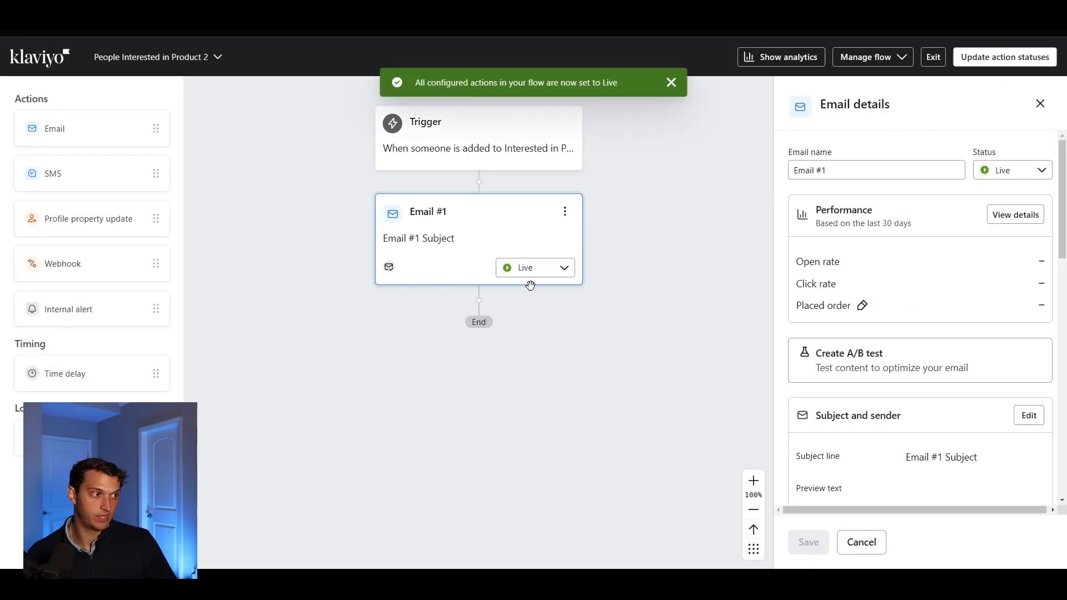